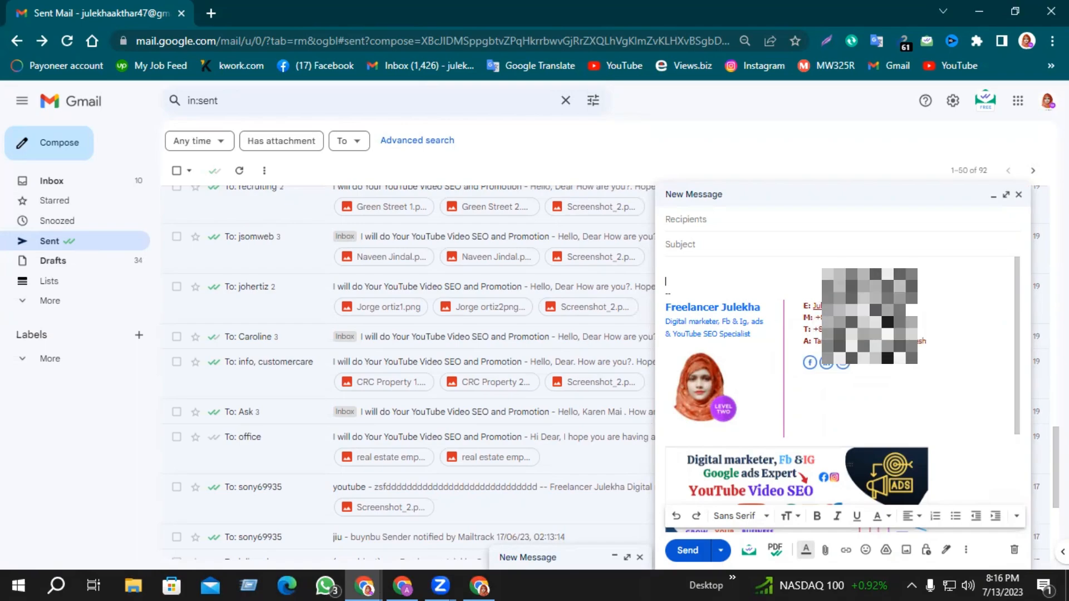
- Check where the signature's Facebook icon links in the Gmail draft
left_click_drag(819, 346, 792, 346)
left_click(952, 327)
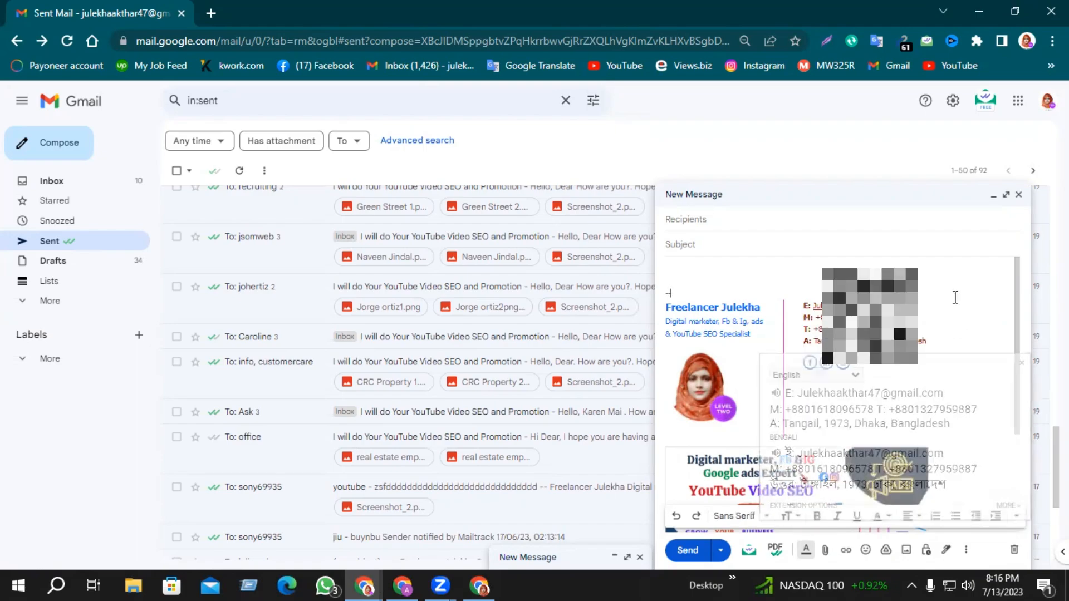
left_click(810, 365)
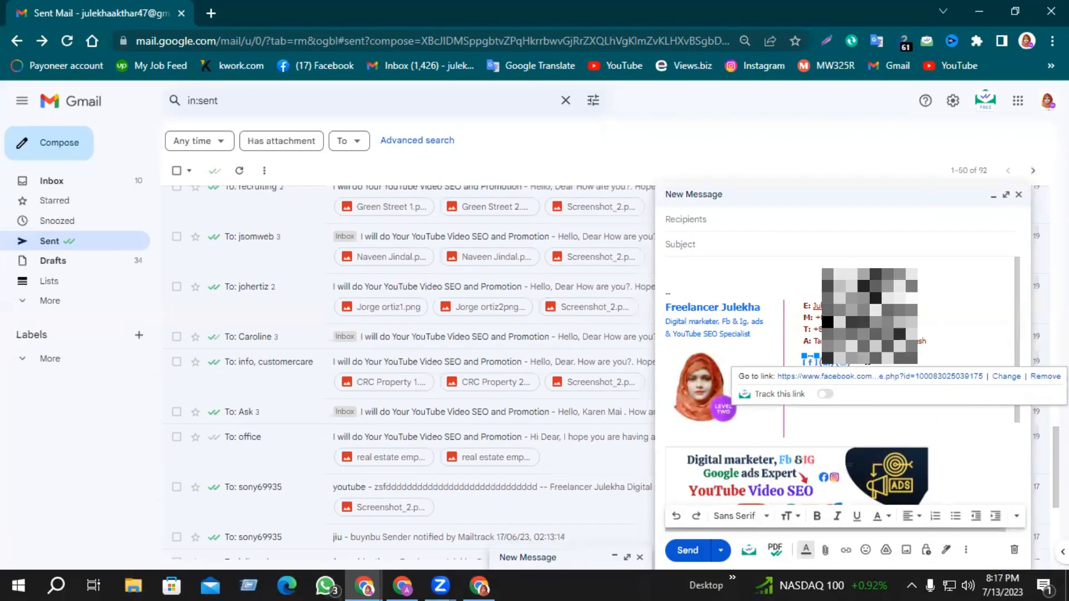
left_click(840, 415)
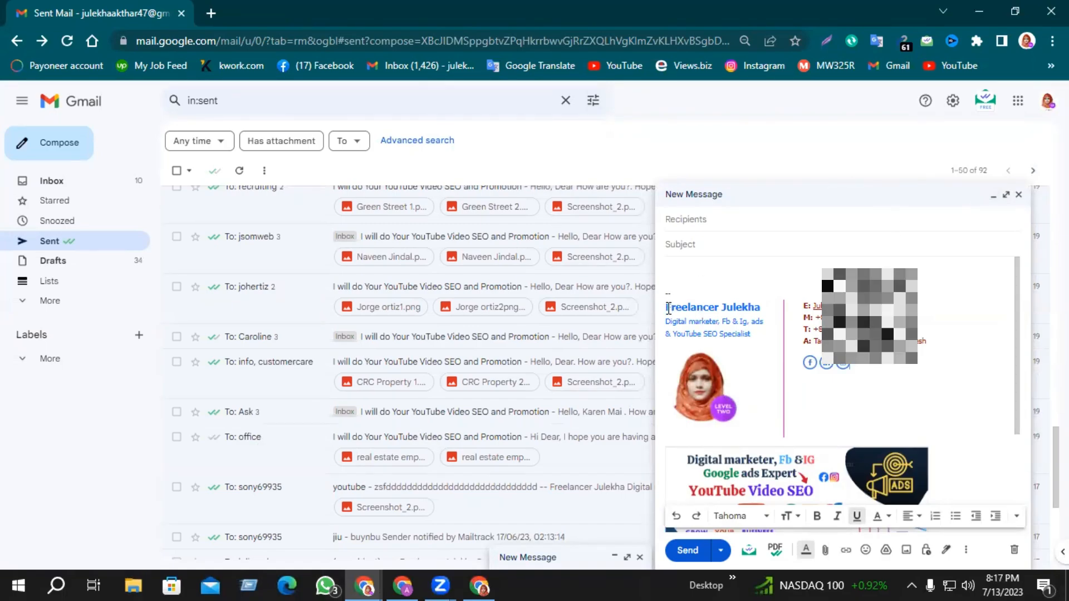
- Select the signature block and minimize the new-message draft
mouse_move(667, 309)
left_mouse_down()
mouse_move(763, 329)
mouse_move(830, 363)
left_mouse_up()
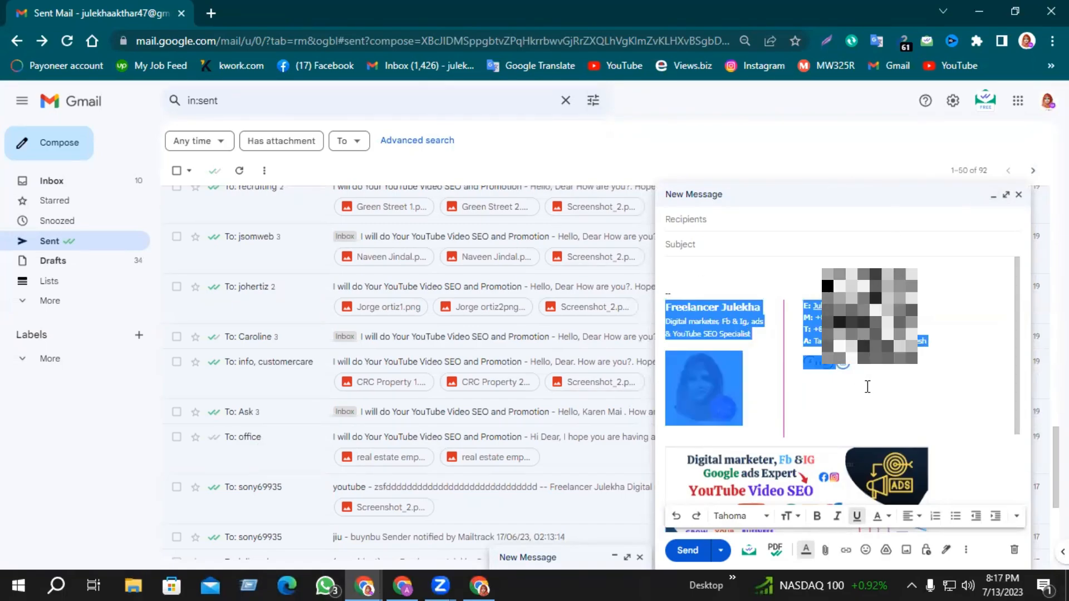
left_click(953, 195)
mouse_move(408, 583)
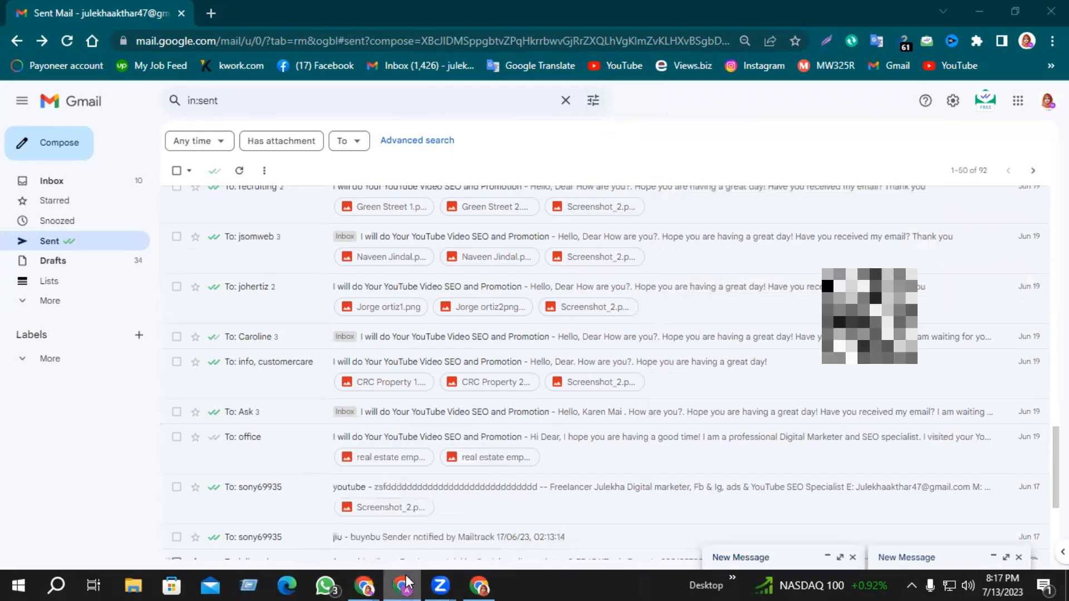
- Copy the letter text from the Buyer massage Template document
left_click(403, 584)
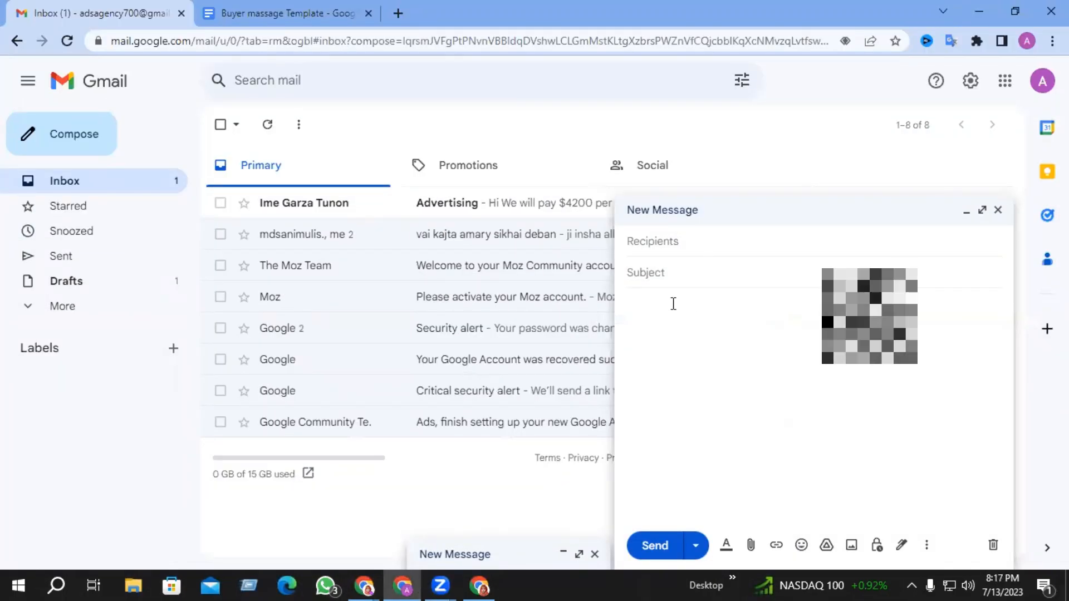
left_click(258, 7)
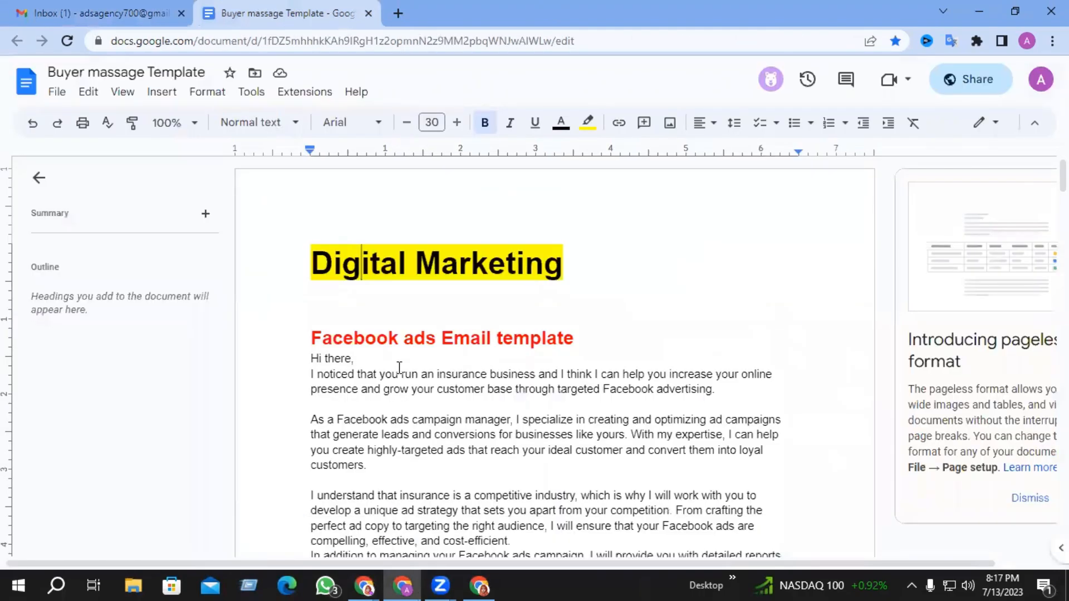
scroll(321, 365, "down", 1)
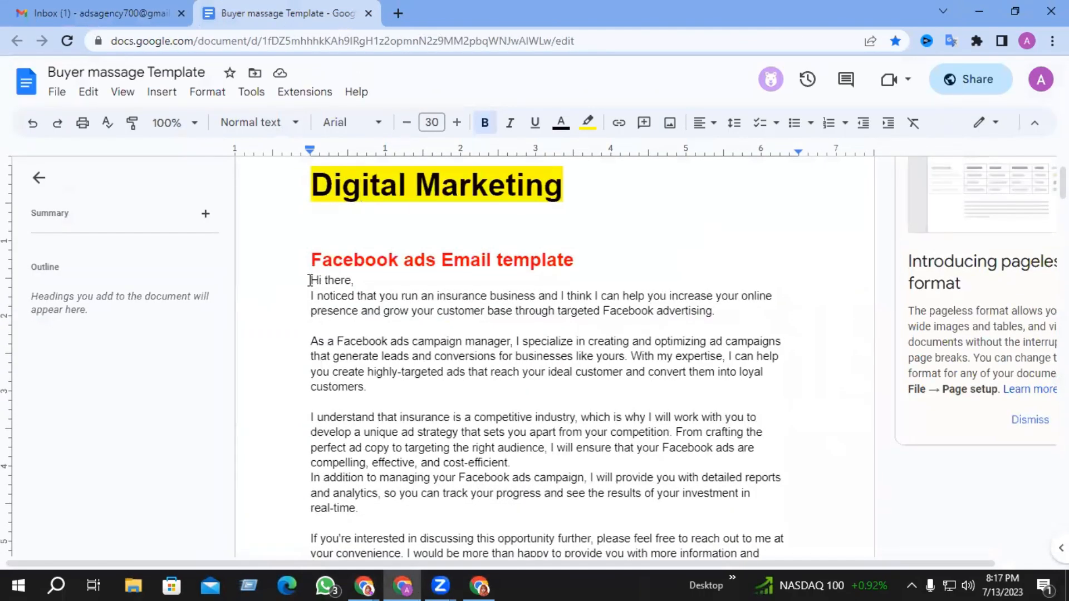
left_click_drag(311, 278, 429, 372)
scroll(398, 345, "up", 3)
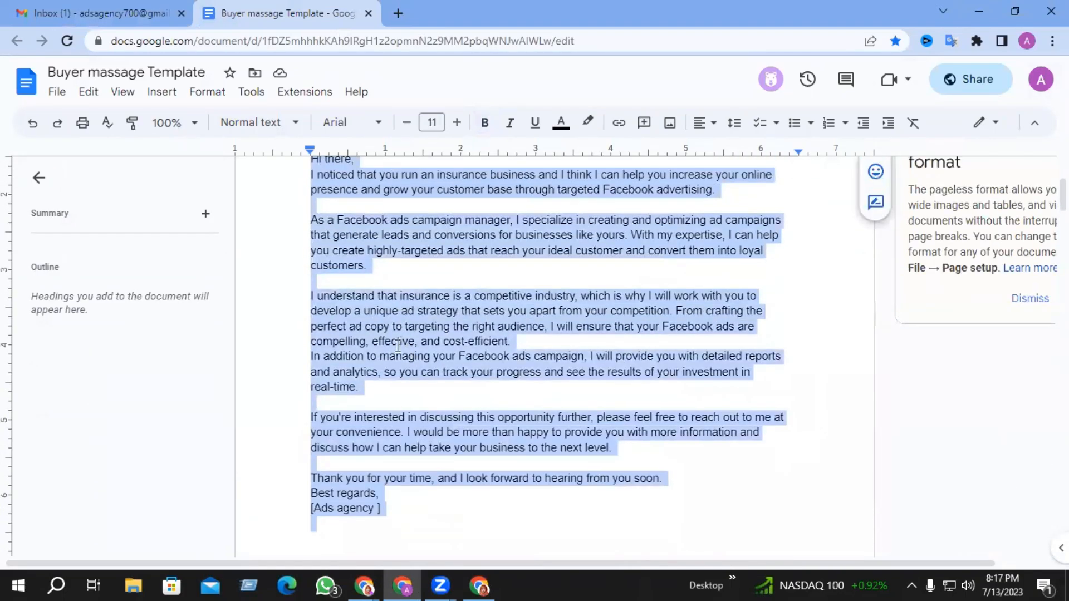
right_click(380, 324)
left_click(437, 199)
- Paste the letter into the other account's Gmail draft and review it
left_click(94, 6)
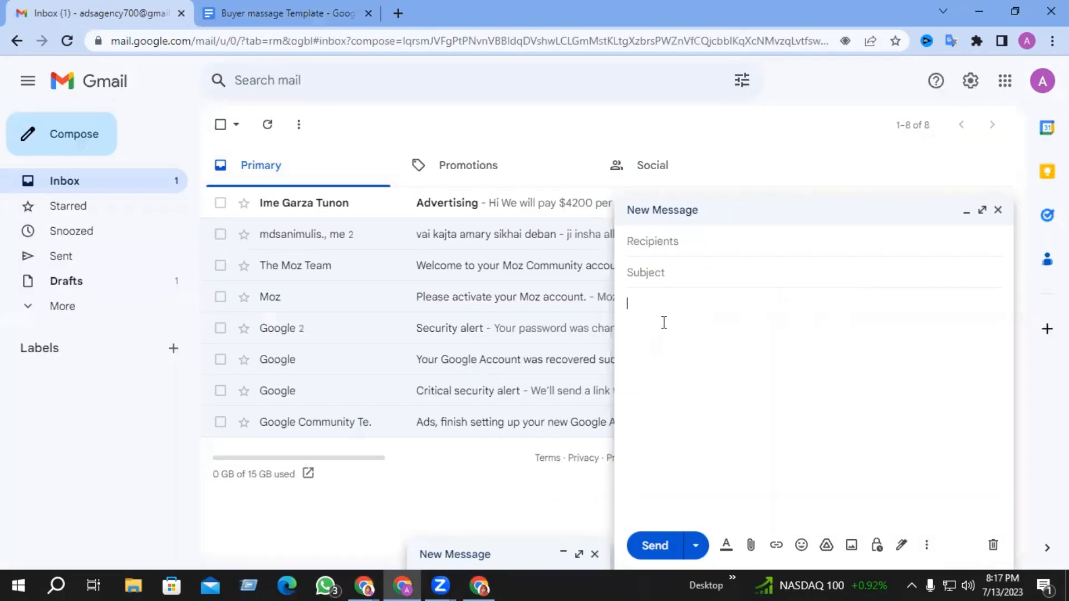
key("ctrl+v")
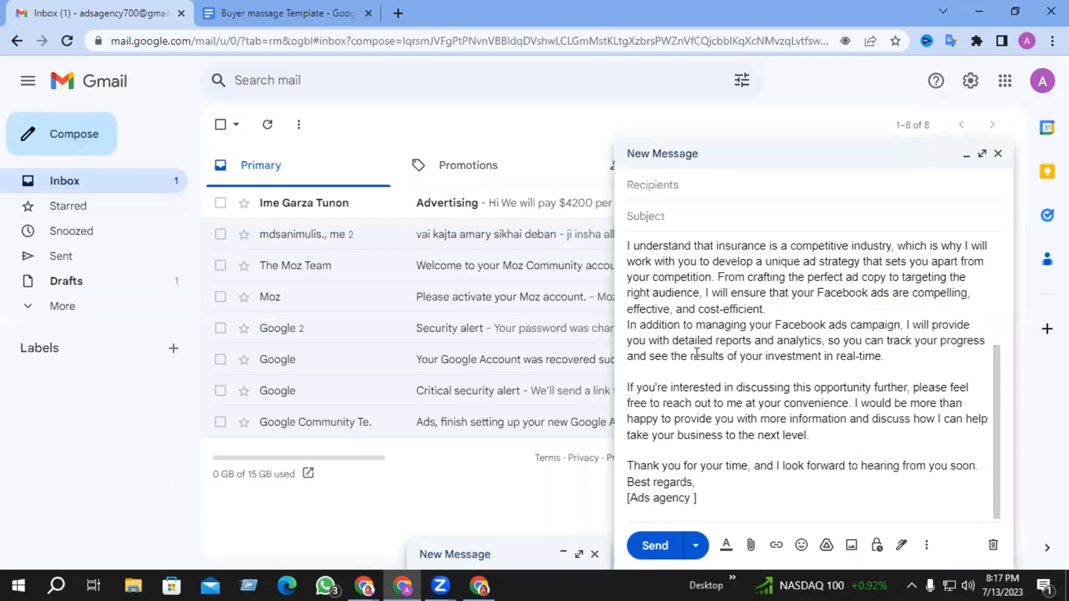
scroll(747, 507, "up", 5)
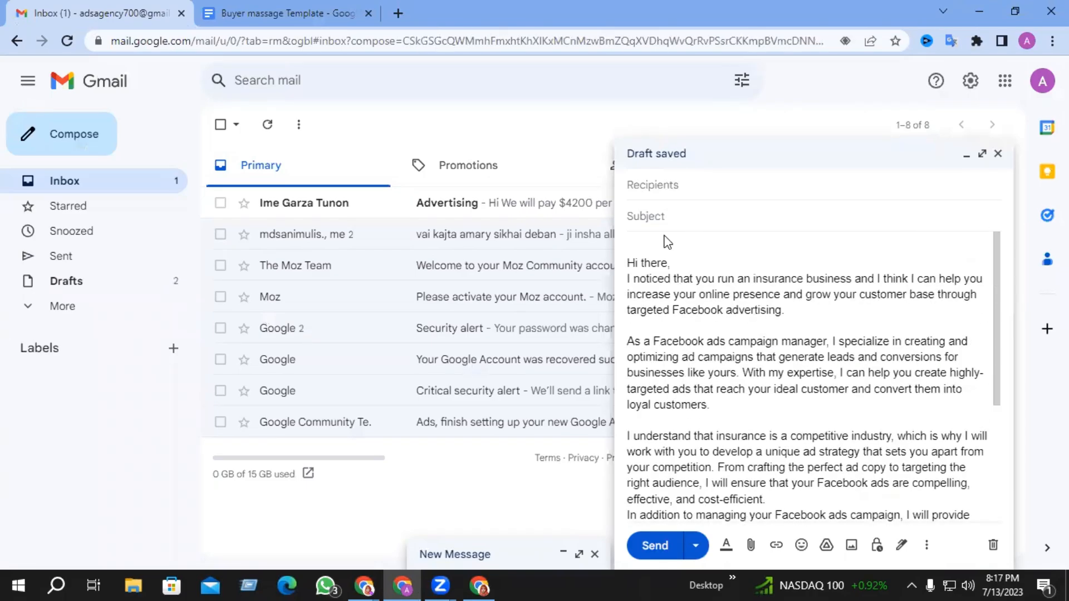
scroll(691, 455, "down", 4)
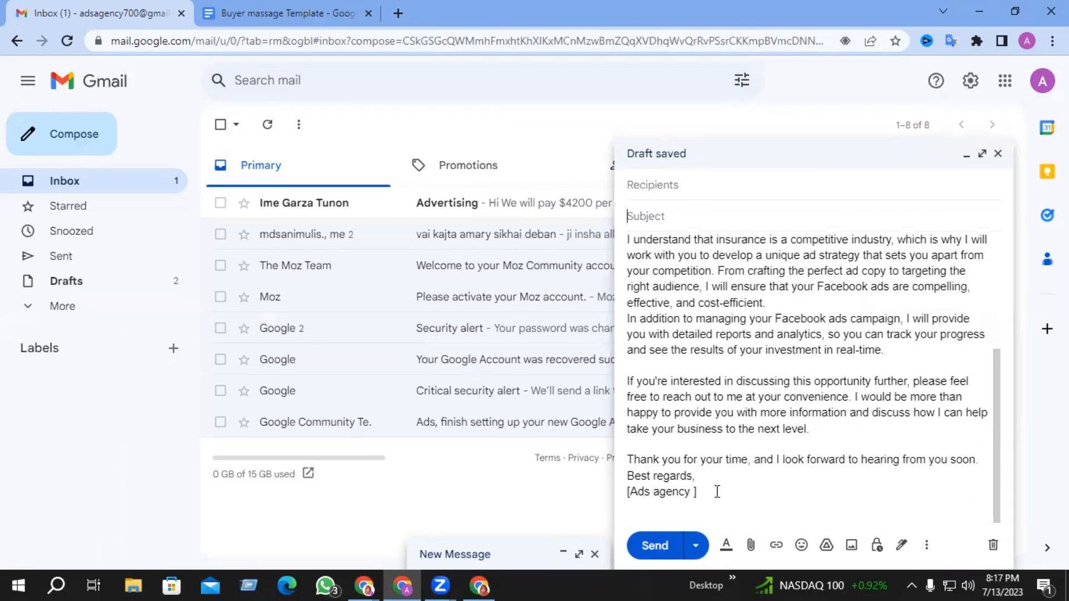
left_click_drag(717, 491, 628, 197)
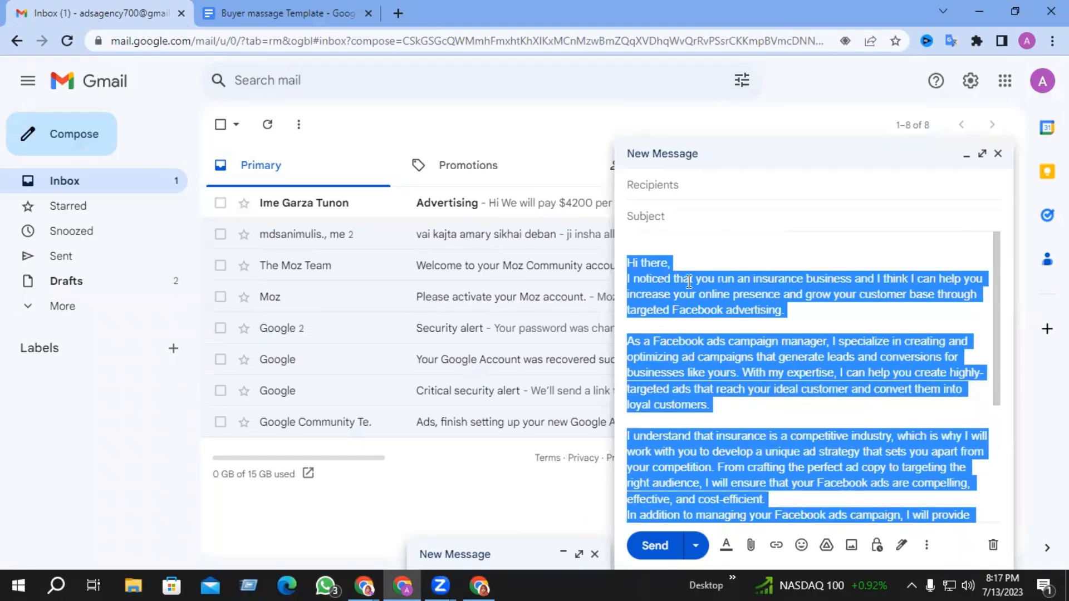
scroll(685, 339, "down", 3)
scroll(684, 342, "down", 1)
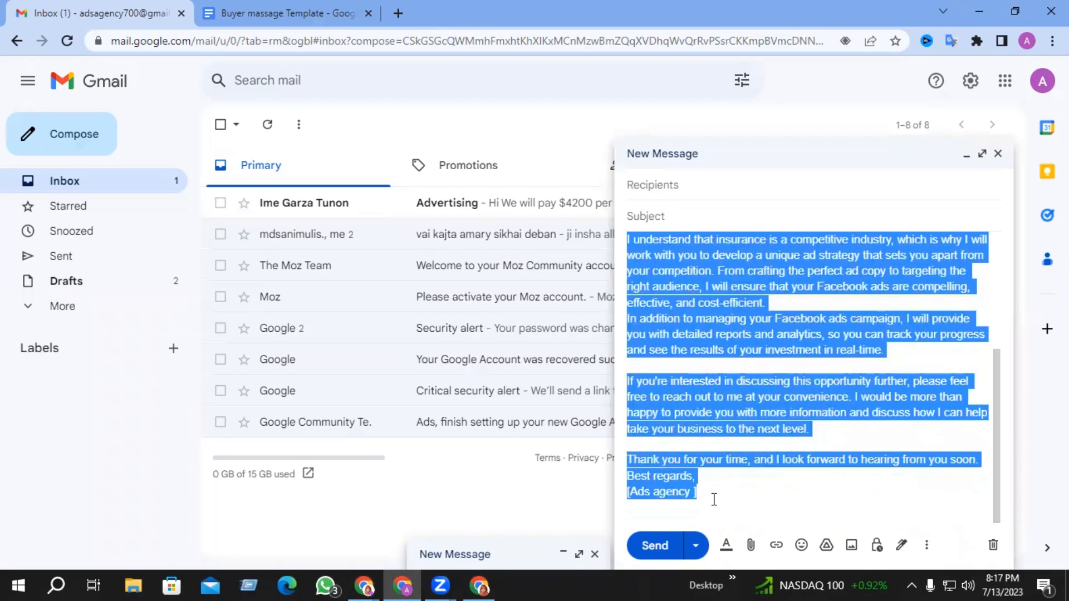
scroll(715, 500, "up", 5)
left_click(674, 294)
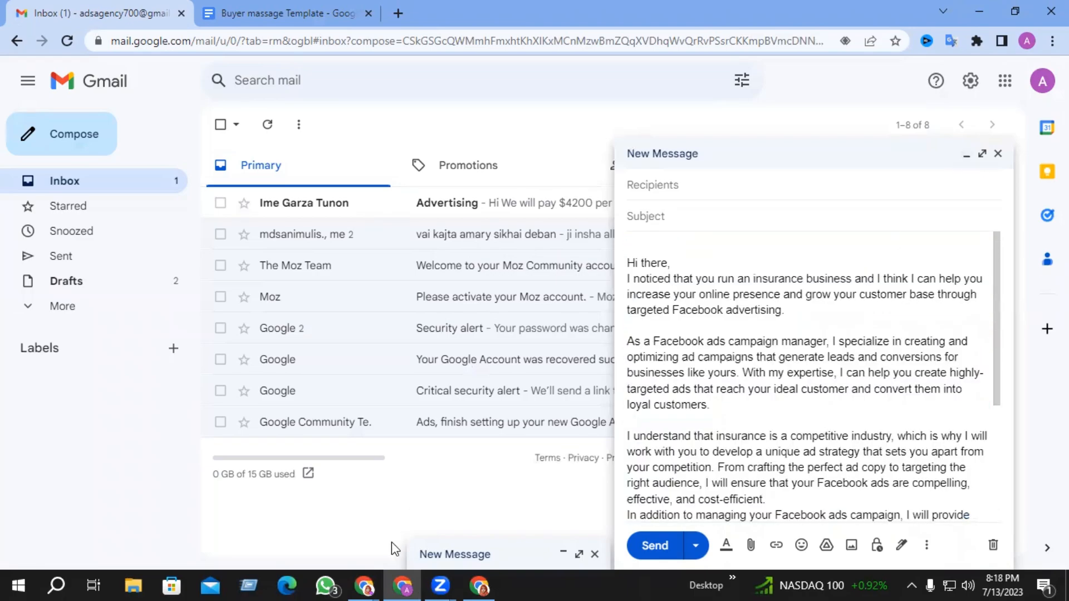
left_click(367, 584)
- Compose a new message in the Sent mail window and paste the proposal letter above the signature
left_click(273, 533)
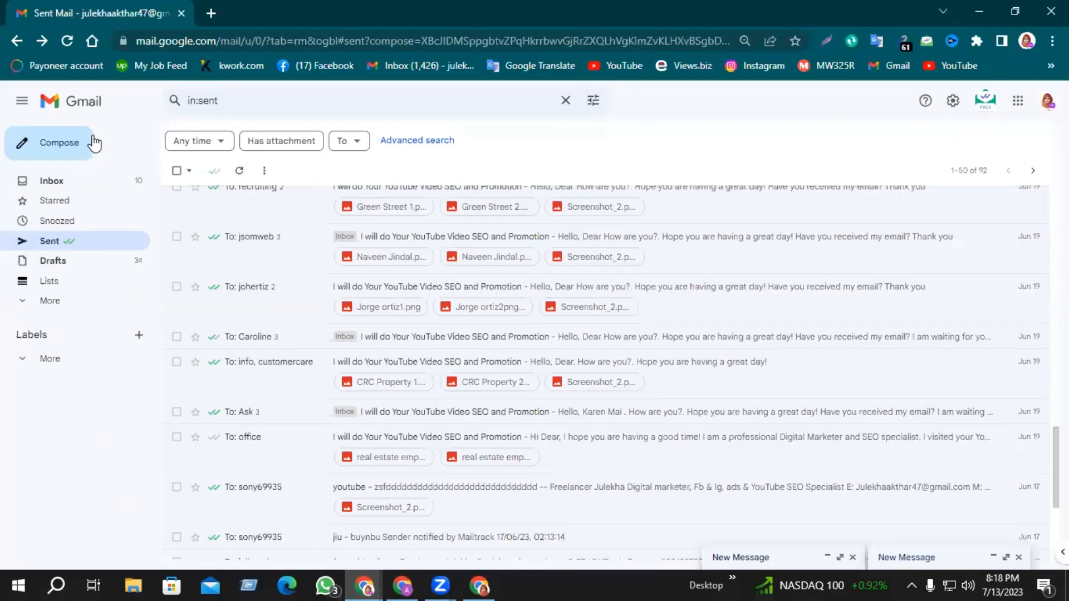
key("c")
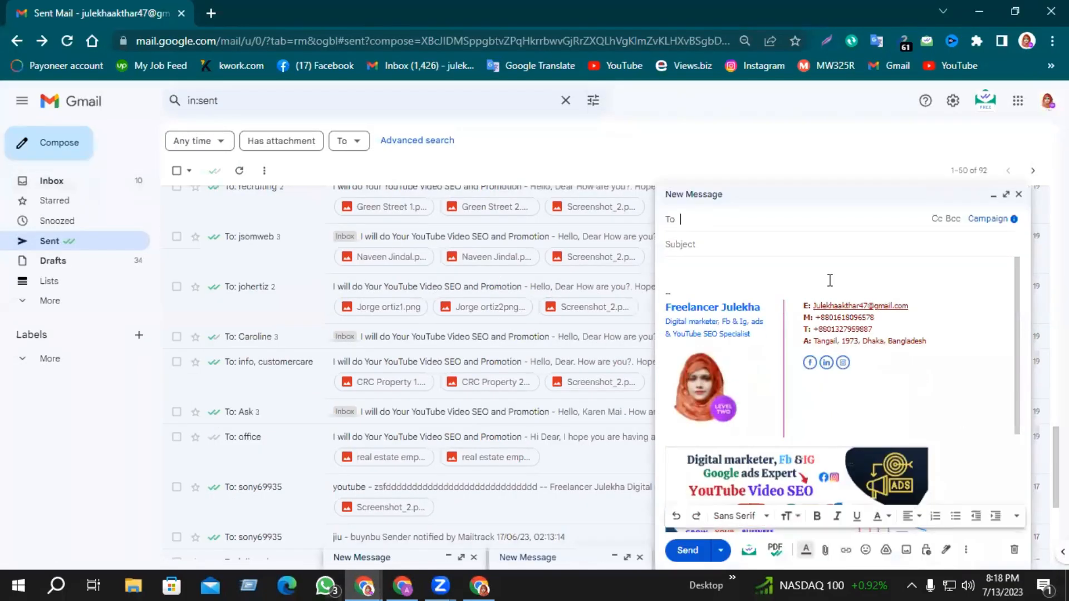
key("ctrl+v")
scroll(787, 410, "down", 5)
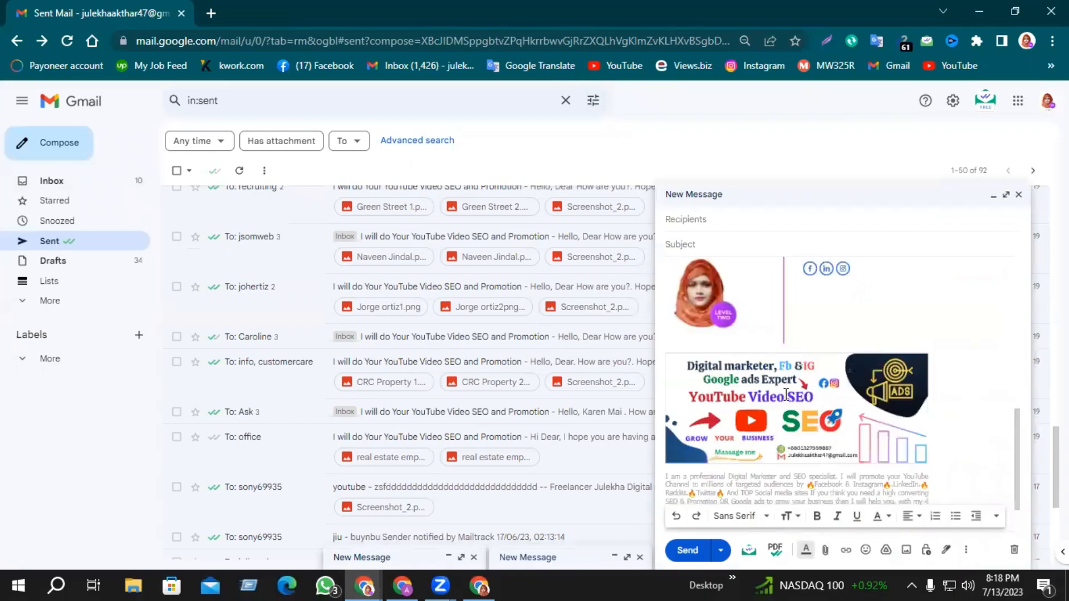
scroll(787, 411, "up", 5)
scroll(788, 411, "down", 3)
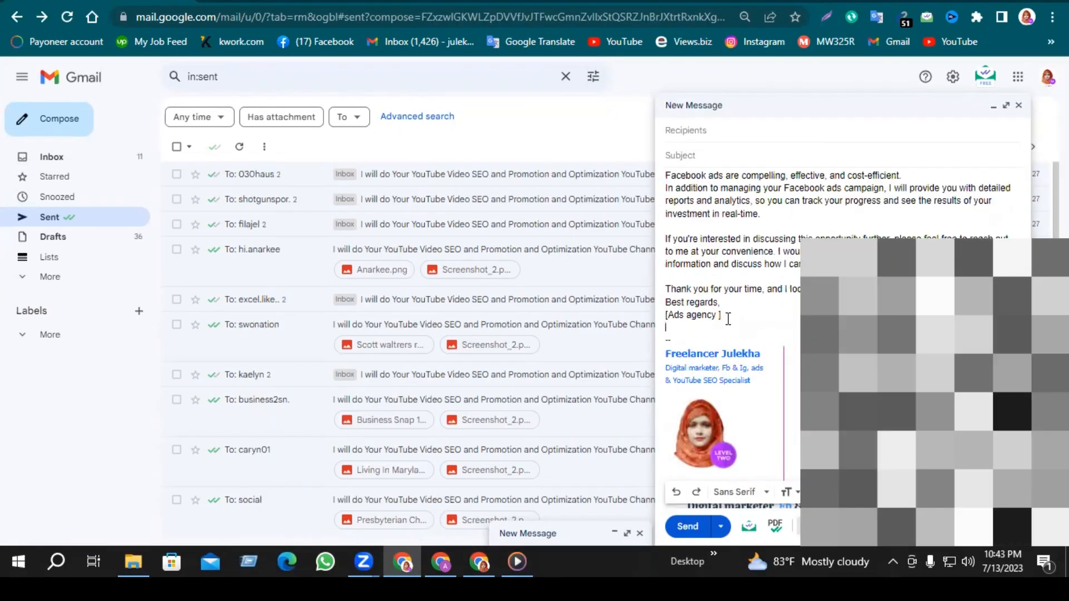
scroll(728, 318, "up", 3)
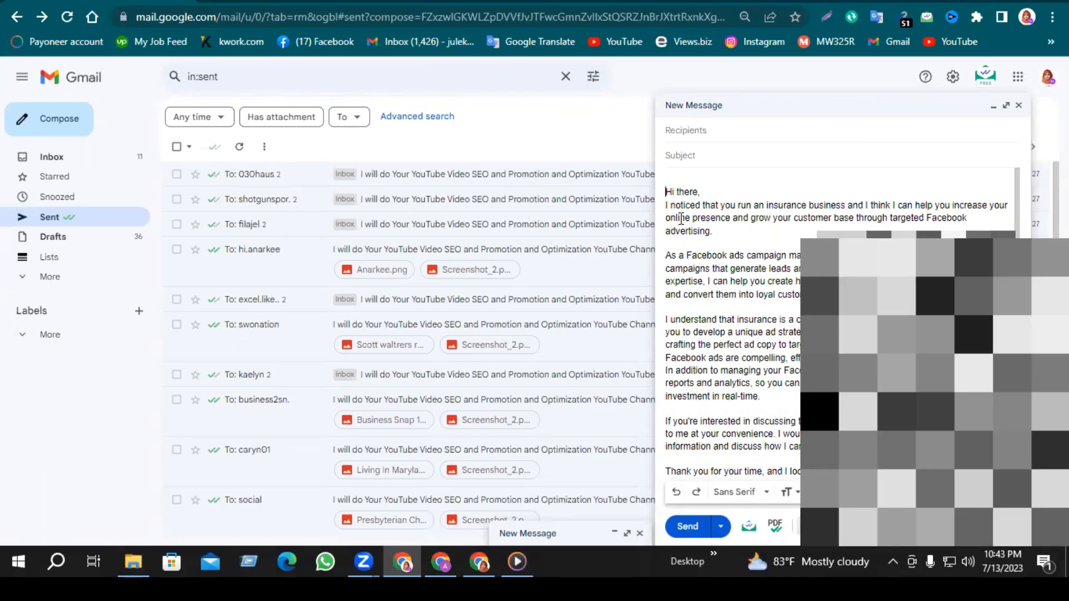
- Review the pasted letter ending 'Best regards, [Ads agency ]' and the signature block
mouse_move(681, 219)
left_mouse_down()
mouse_move(724, 362)
mouse_move(736, 501)
mouse_move(731, 199)
mouse_move(719, 178)
mouse_move(723, 383)
left_mouse_up()
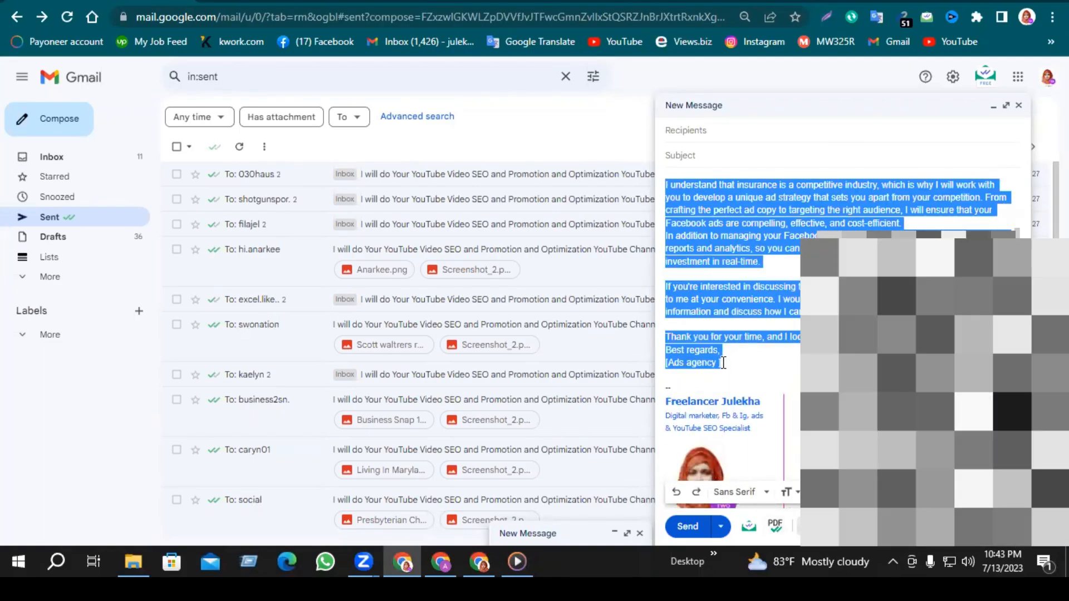
scroll(739, 368, "down", 3)
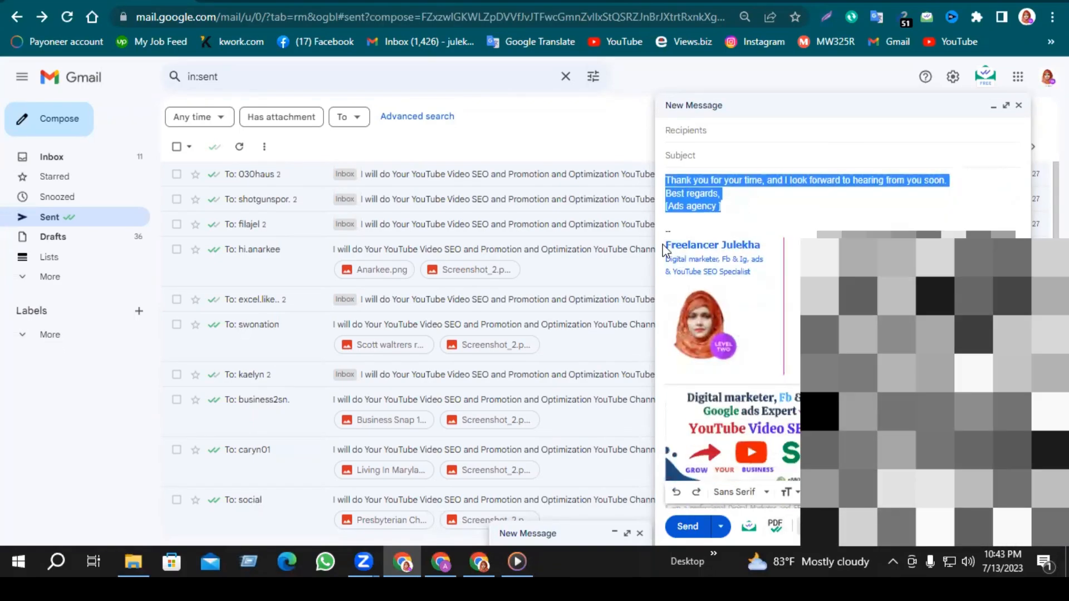
left_click_drag(663, 251, 750, 266)
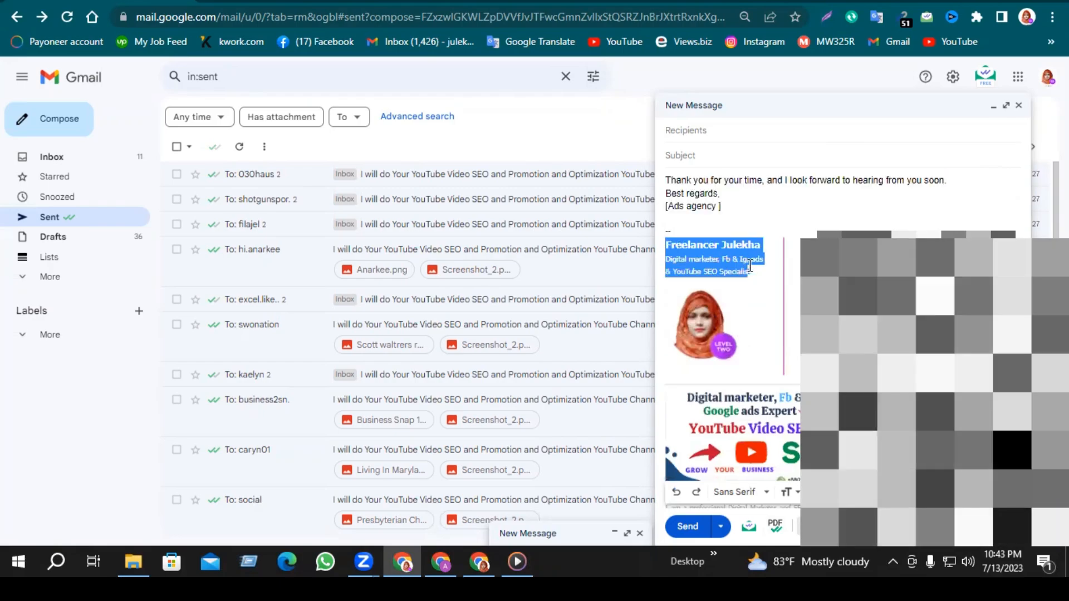
left_click(770, 215)
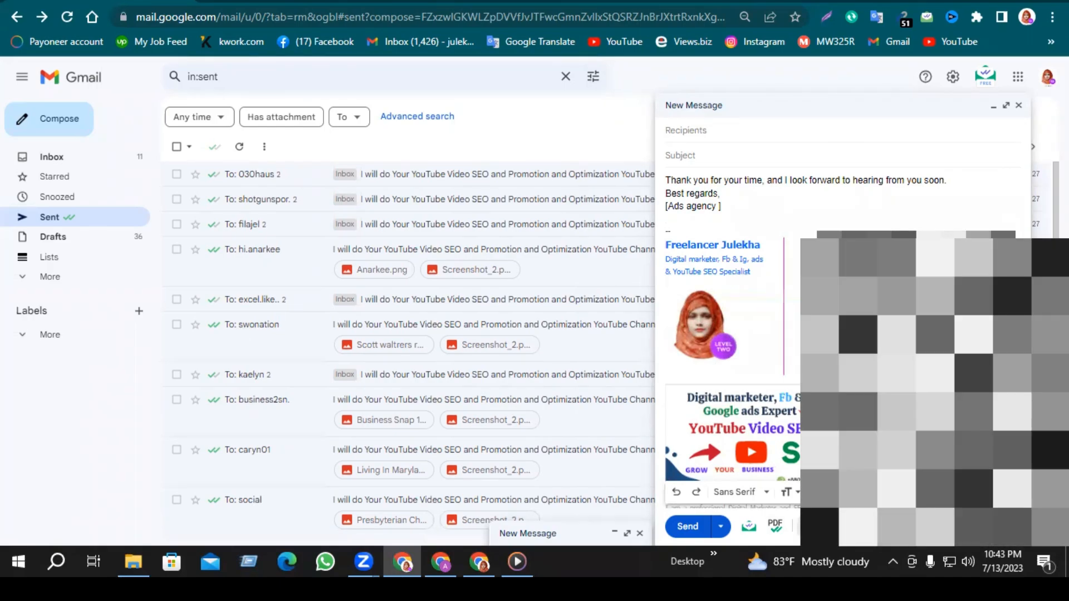
scroll(772, 292, "up", 5)
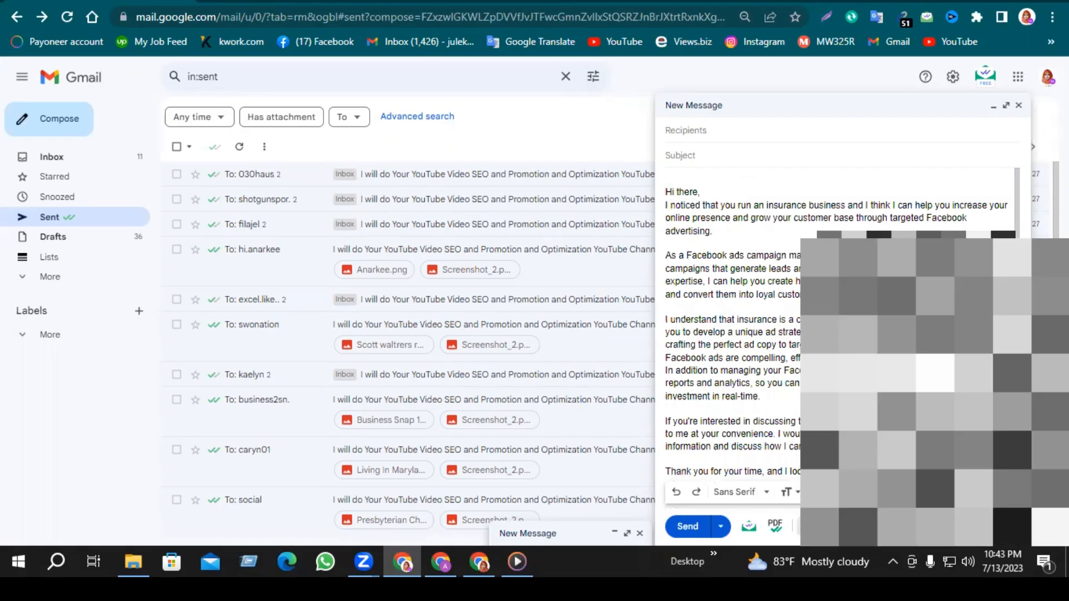
scroll(741, 321, "down", 6)
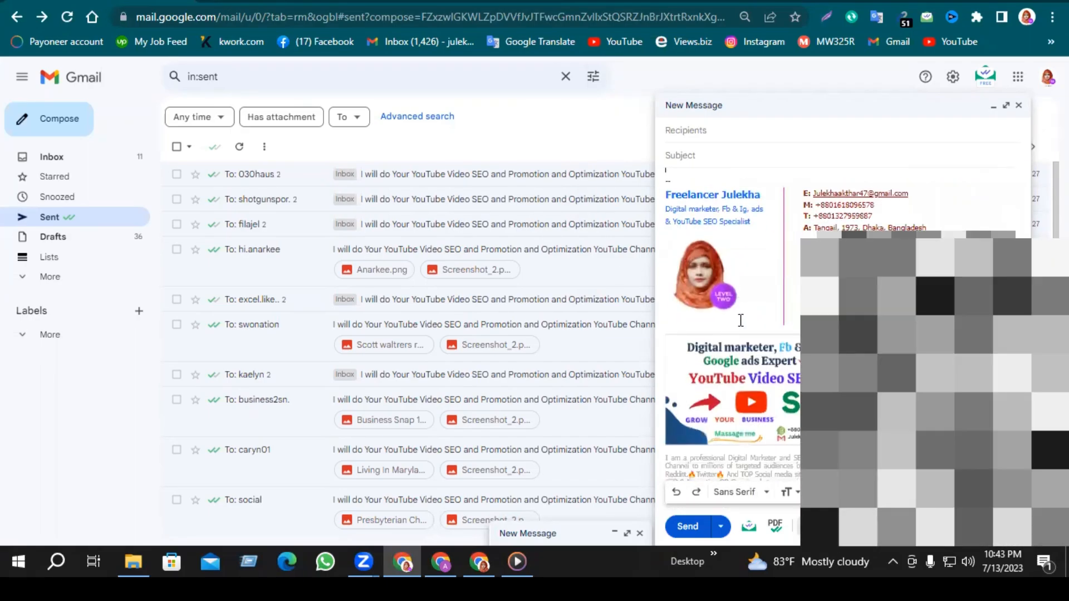
scroll(741, 320, "down", 2)
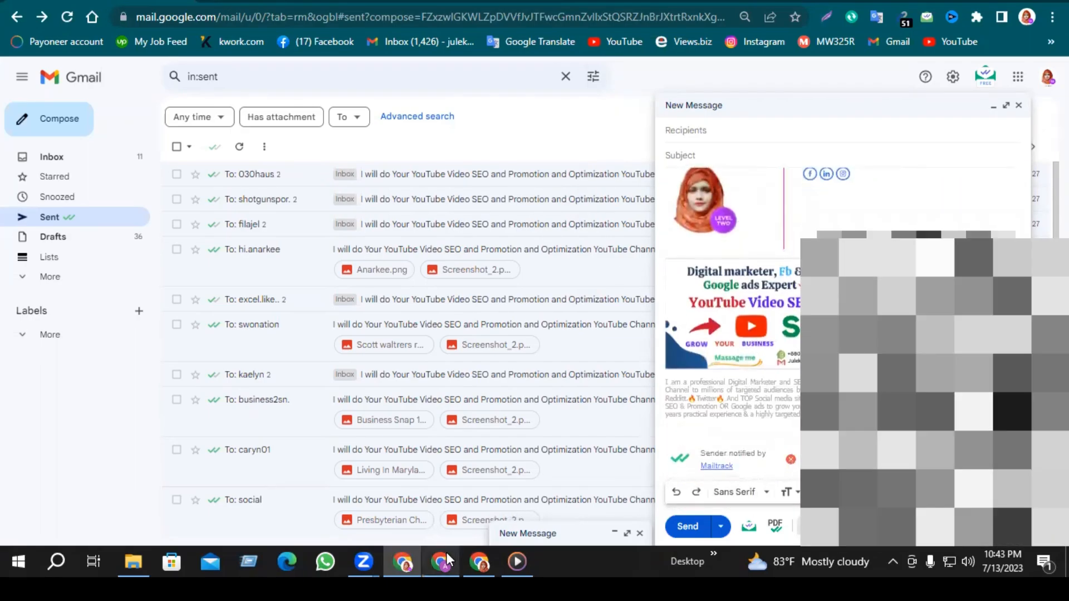
- Open a new Chrome tab and load gimm.io from the 'Gimm' address suggestion
mouse_move(446, 554)
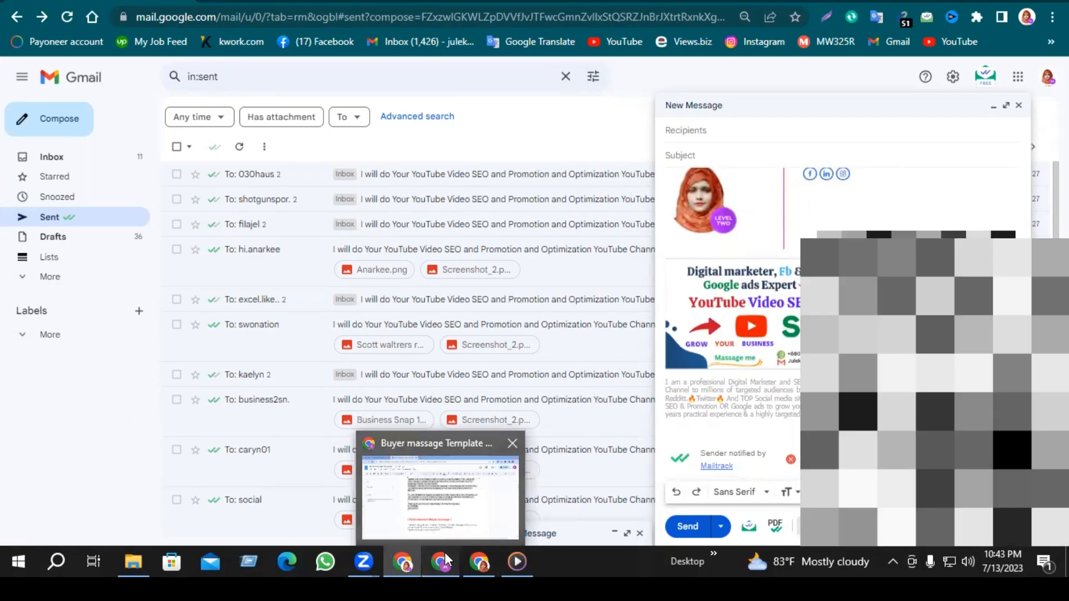
left_click(445, 554)
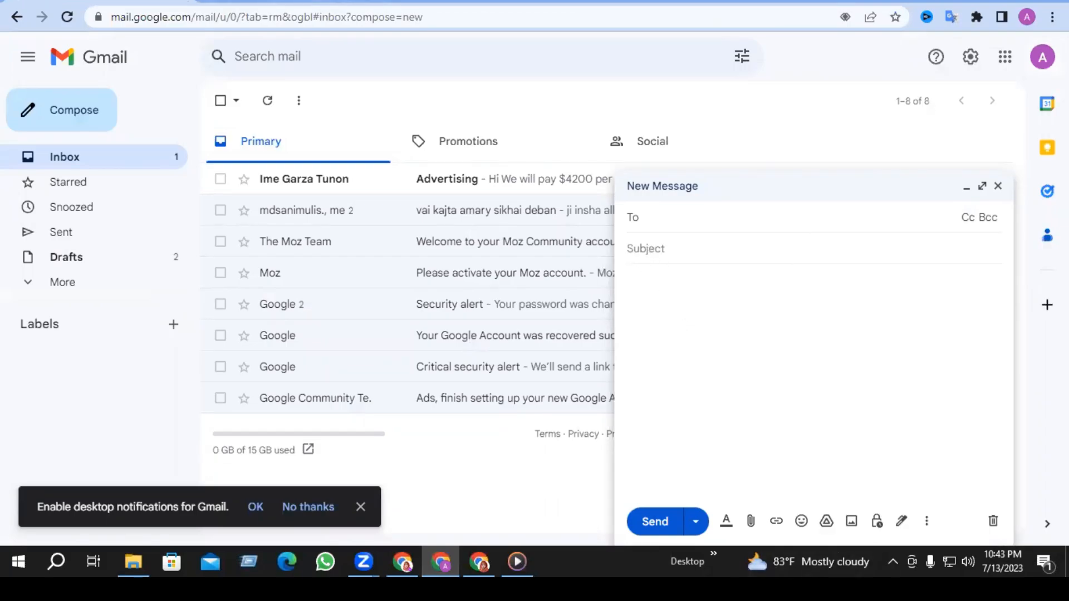
key("ctrl+t")
left_click(312, 15)
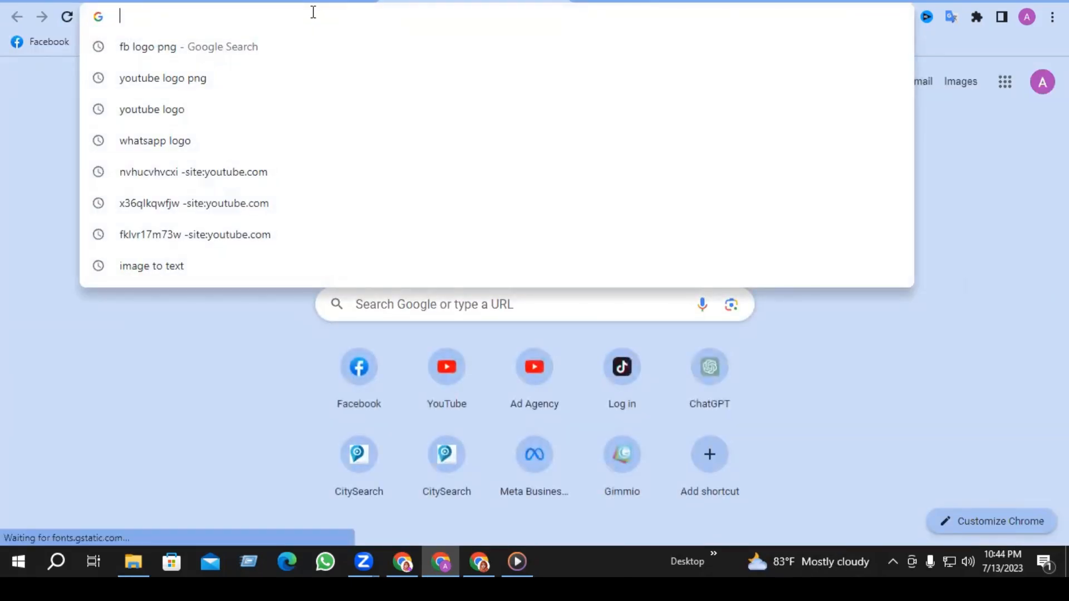
type("Gimm.io")
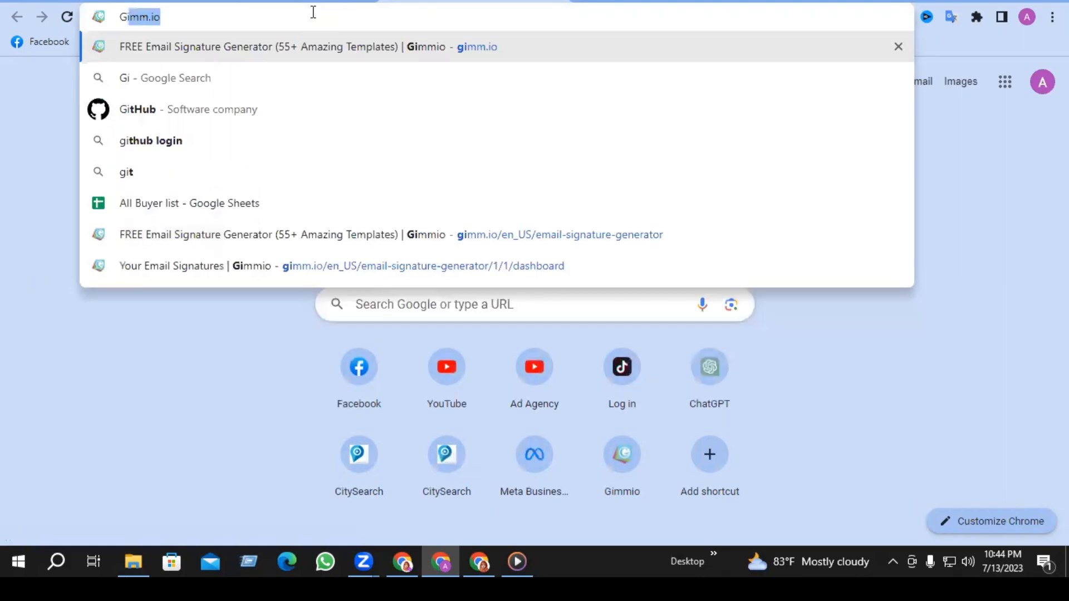
key("Return")
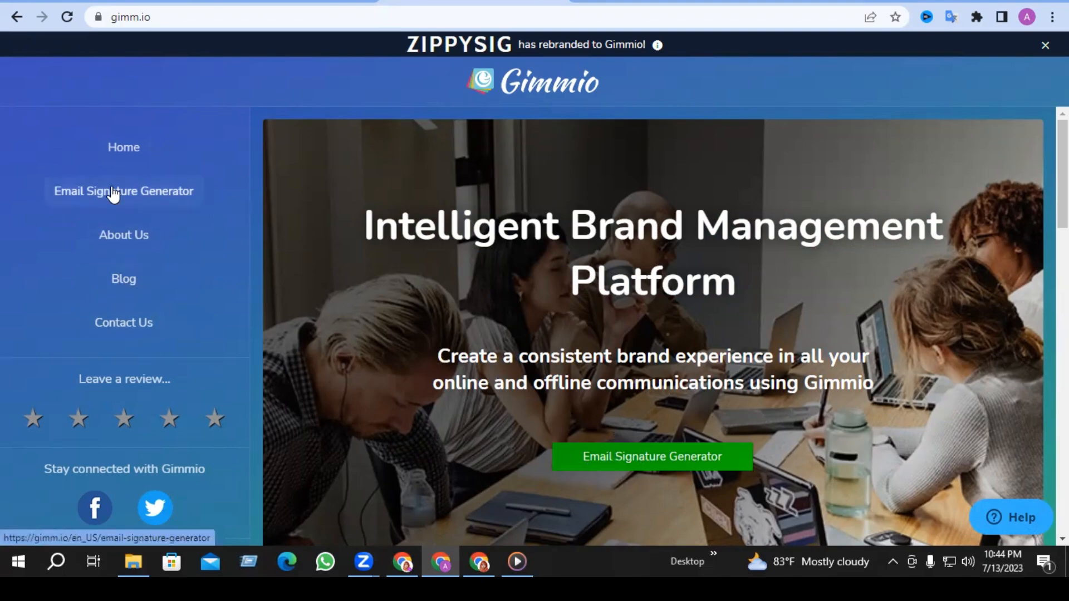
- Start a new signature in the Email Signature Generator and preview the first real-estate-agent public layout
left_click(573, 465)
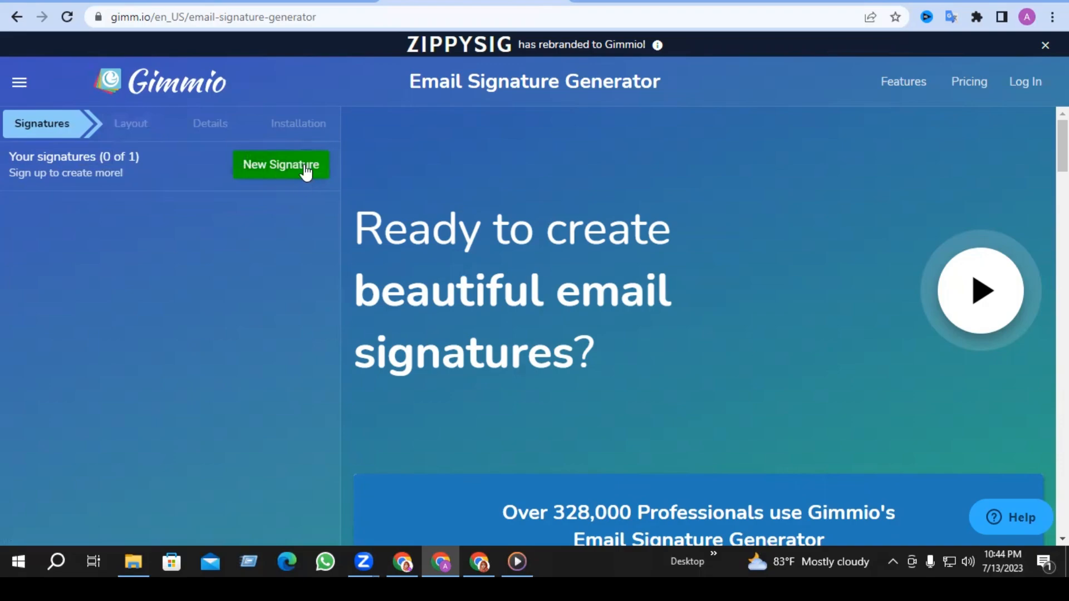
left_click(284, 173)
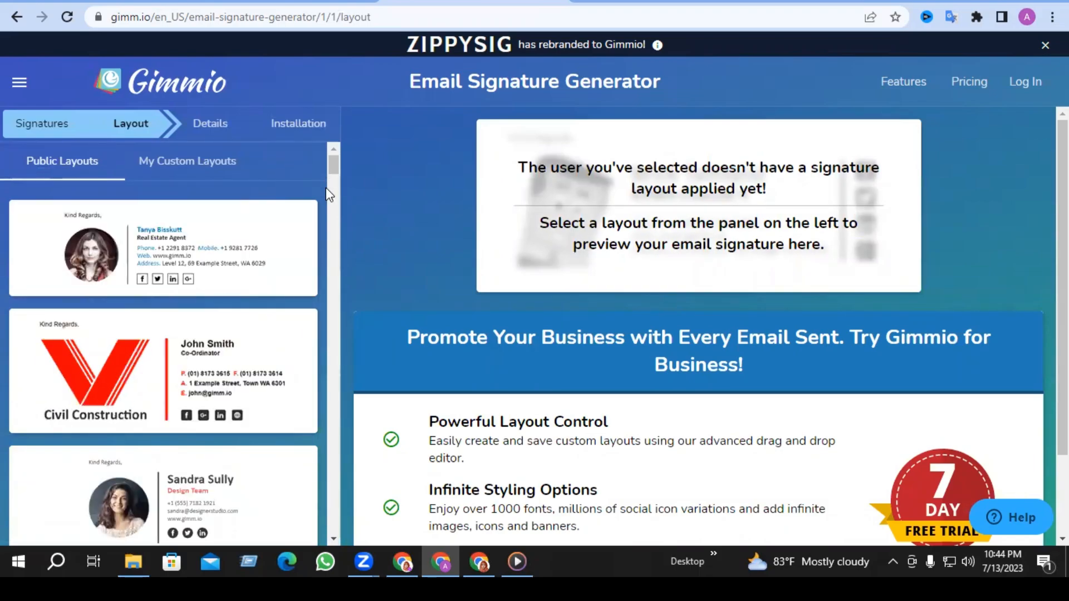
left_click_drag(333, 164, 329, 516)
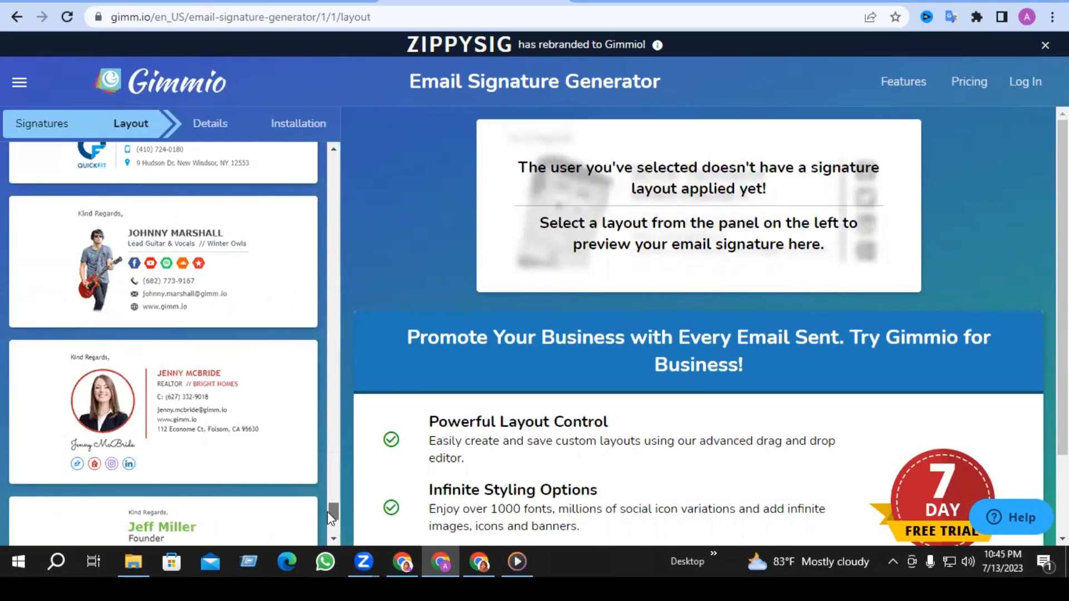
left_click_drag(329, 515, 347, 163)
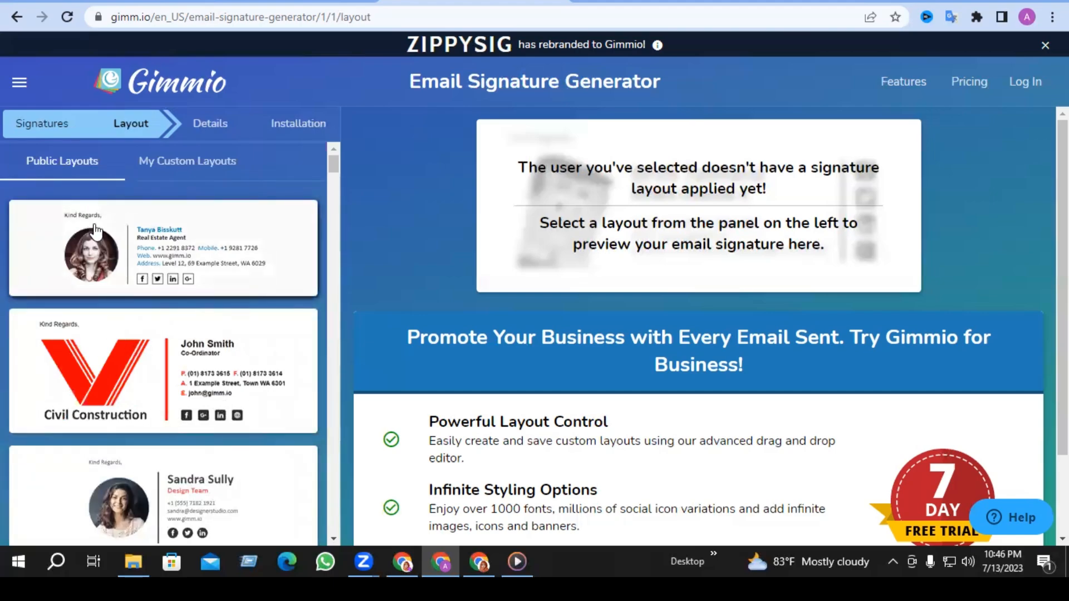
left_click(147, 229)
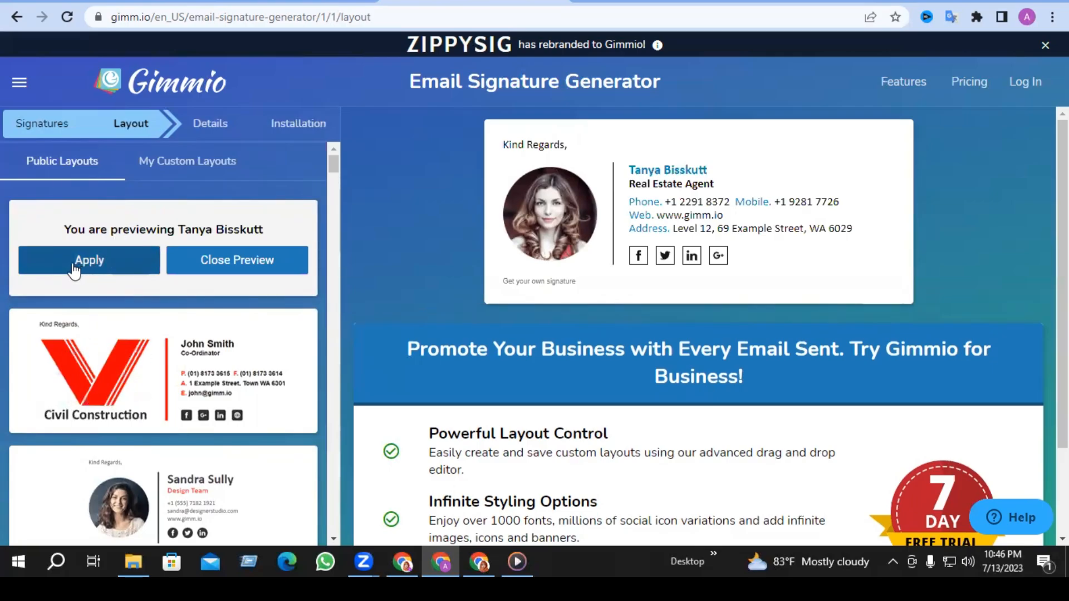
- Apply the layout and change the signature name to 'Ad agency'
left_click(74, 271)
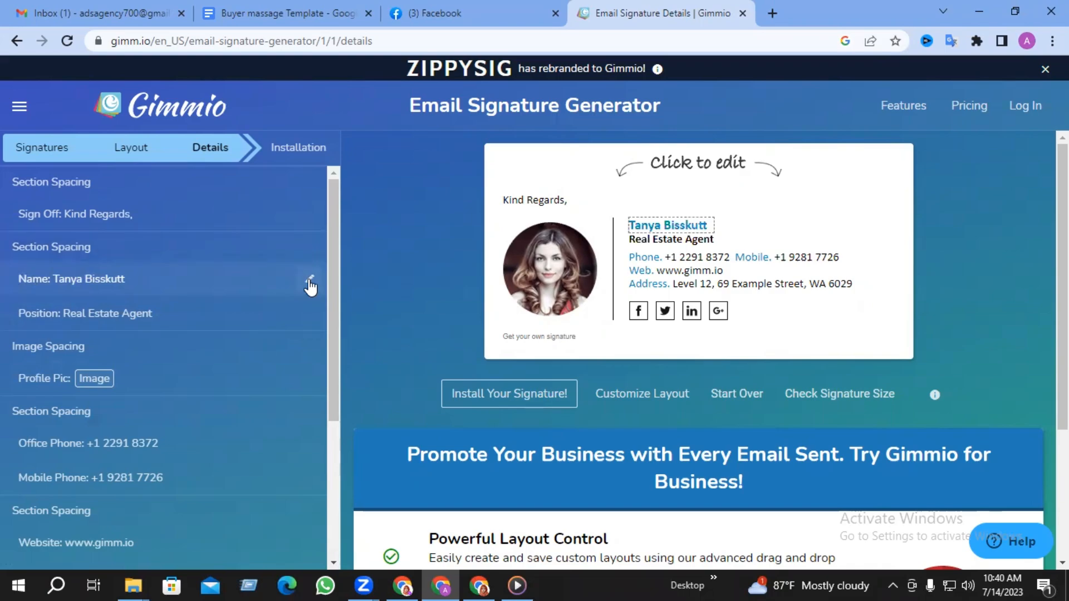
left_click(310, 285)
left_click_drag(92, 333, 12, 342)
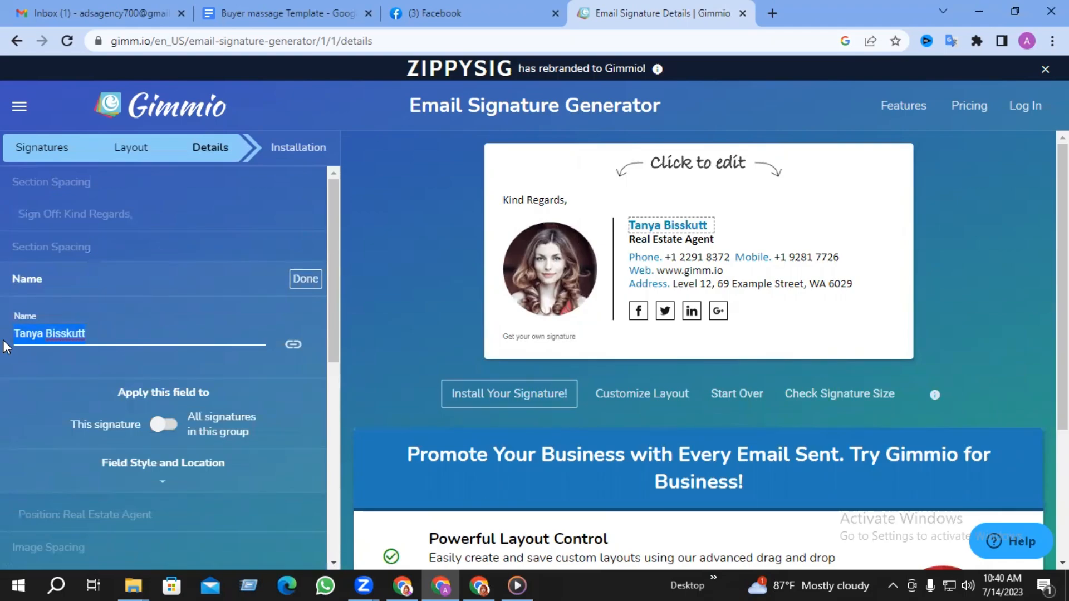
type("Ad ag")
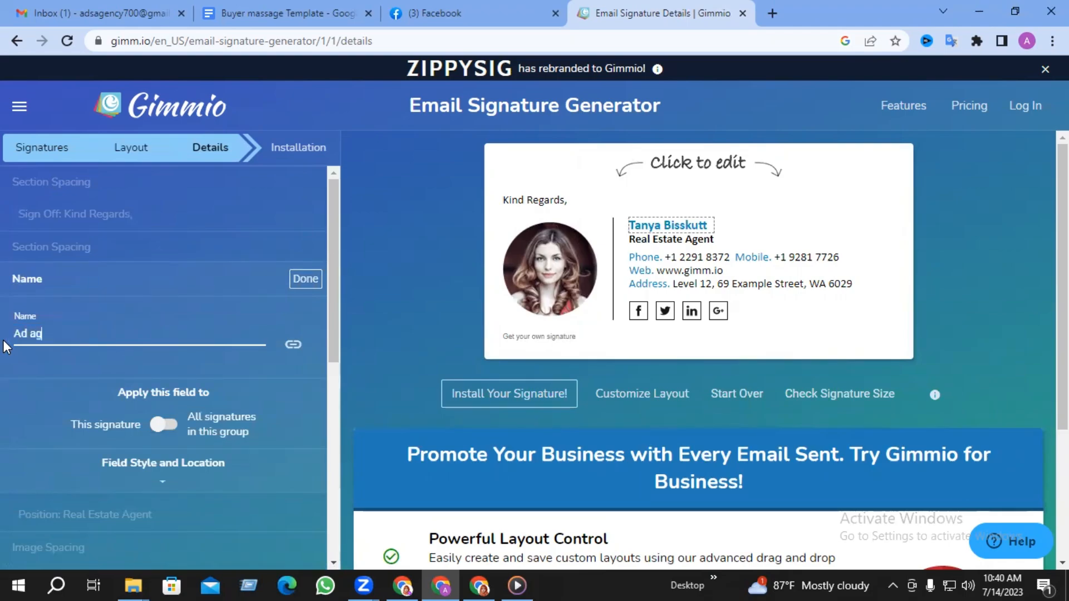
type("ency")
left_click(307, 281)
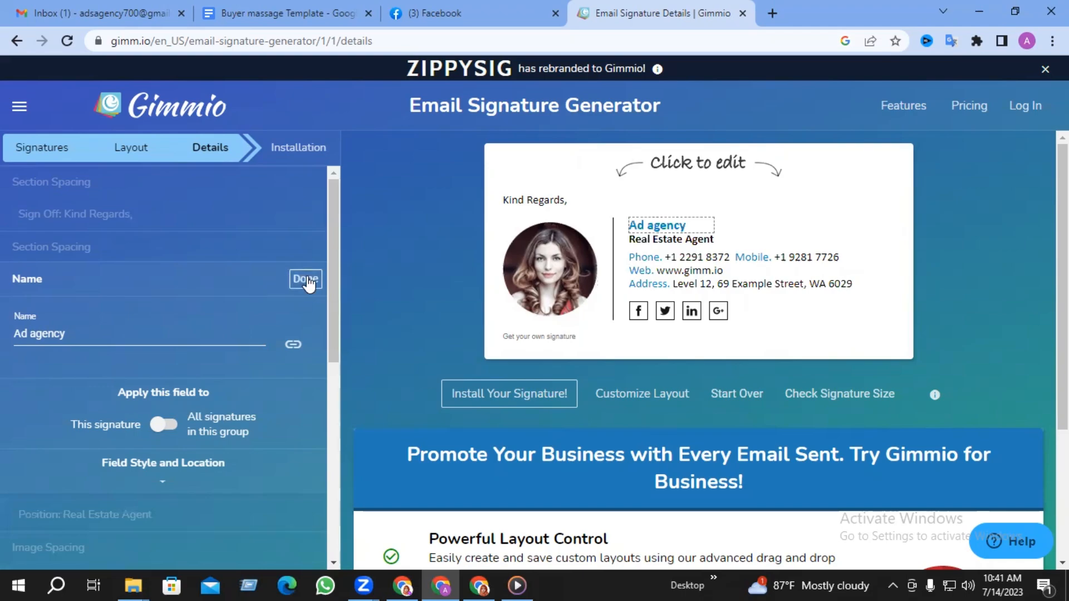
left_click(305, 279)
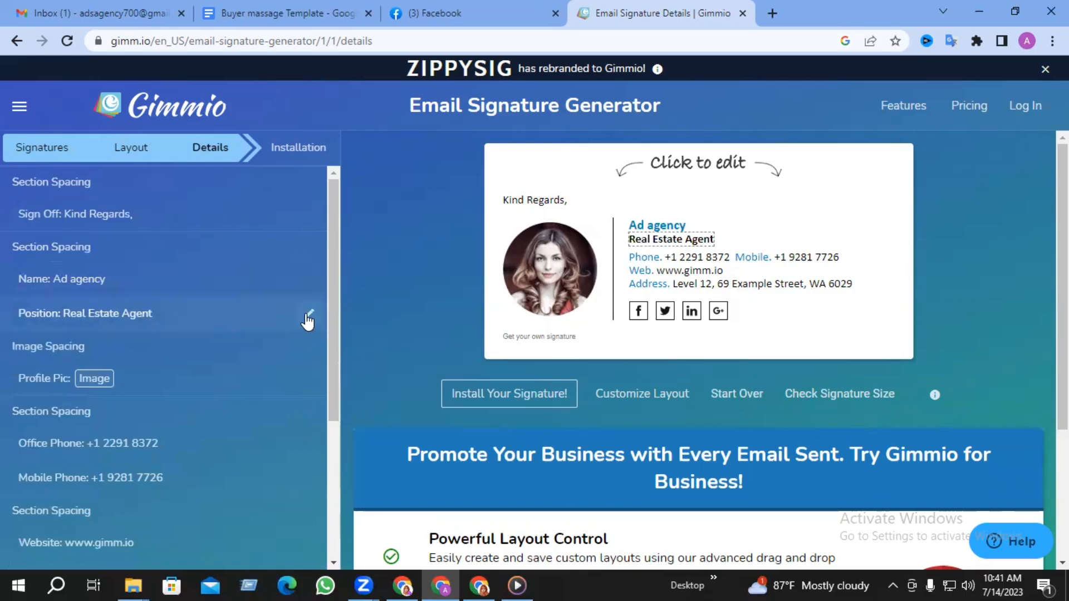
- Set the position to 'Digital marketer, and Facebook ads expert', correcting the spelling
left_click(308, 314)
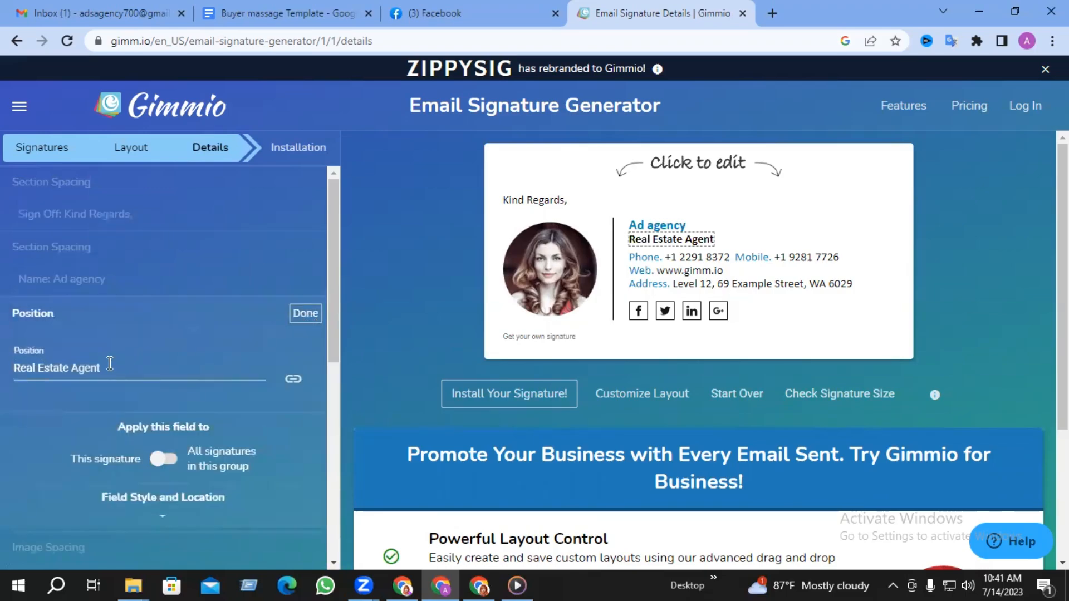
left_click_drag(107, 367, 19, 368)
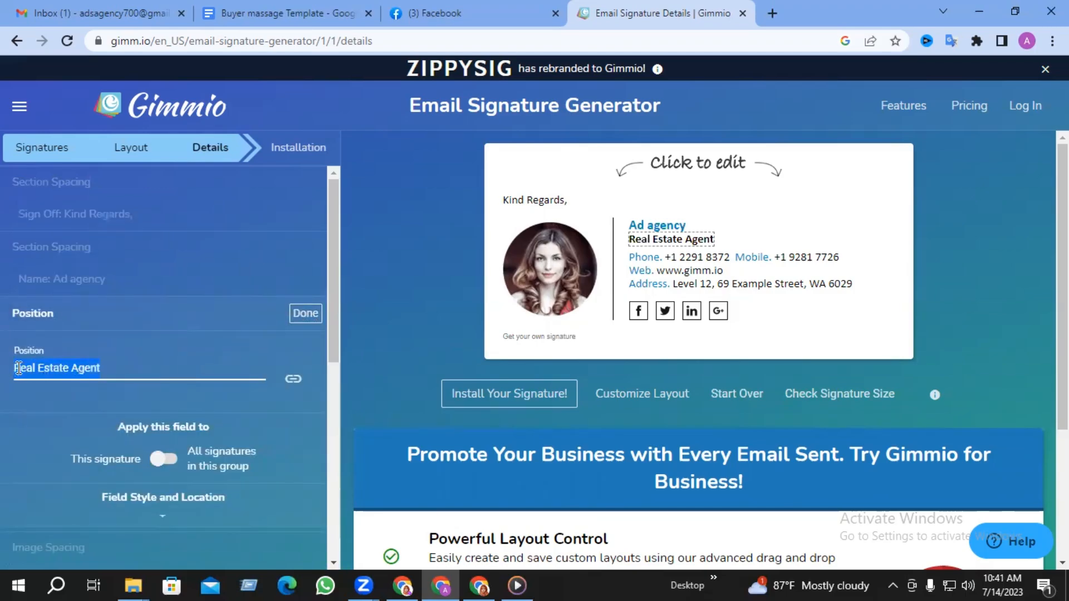
type("Digital marketer")
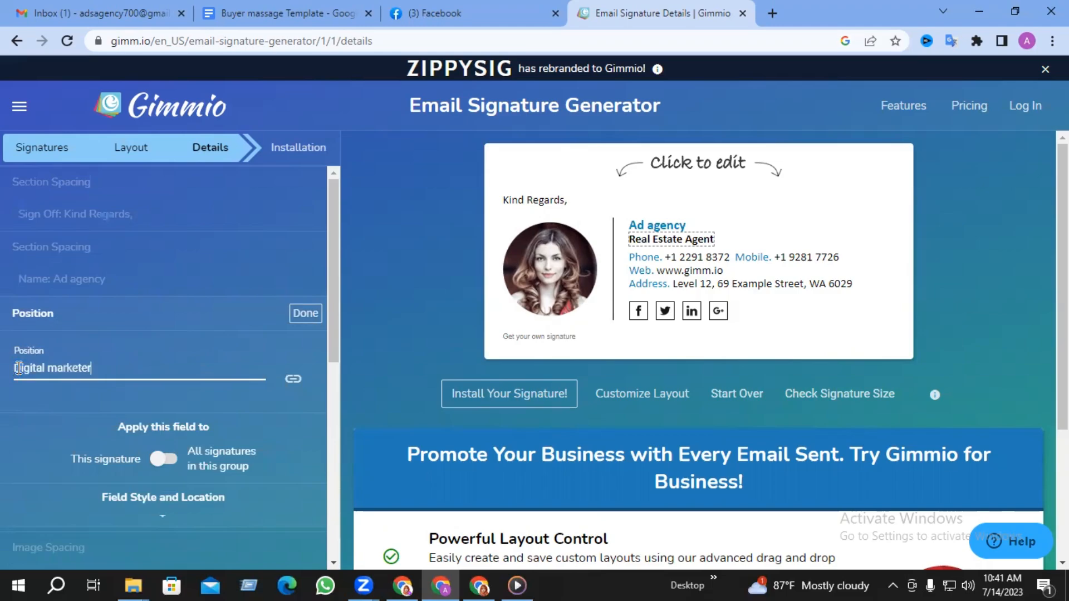
type(",NAet")
key("BackSpace")
key("BackSpace")
key("BackSpace")
key("BackSpace")
type("ads expert")
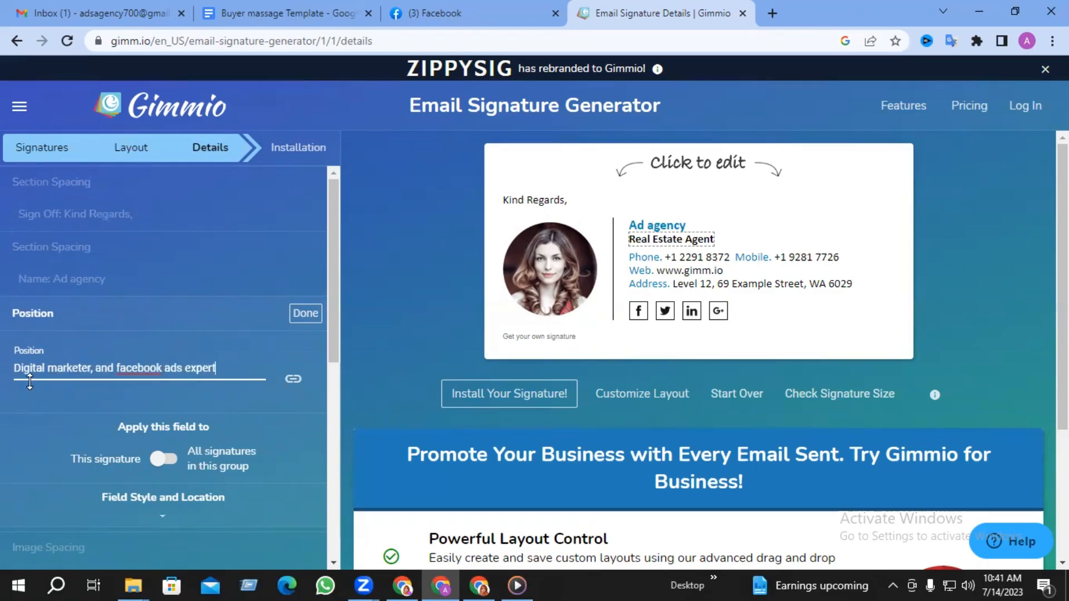
right_click(133, 371)
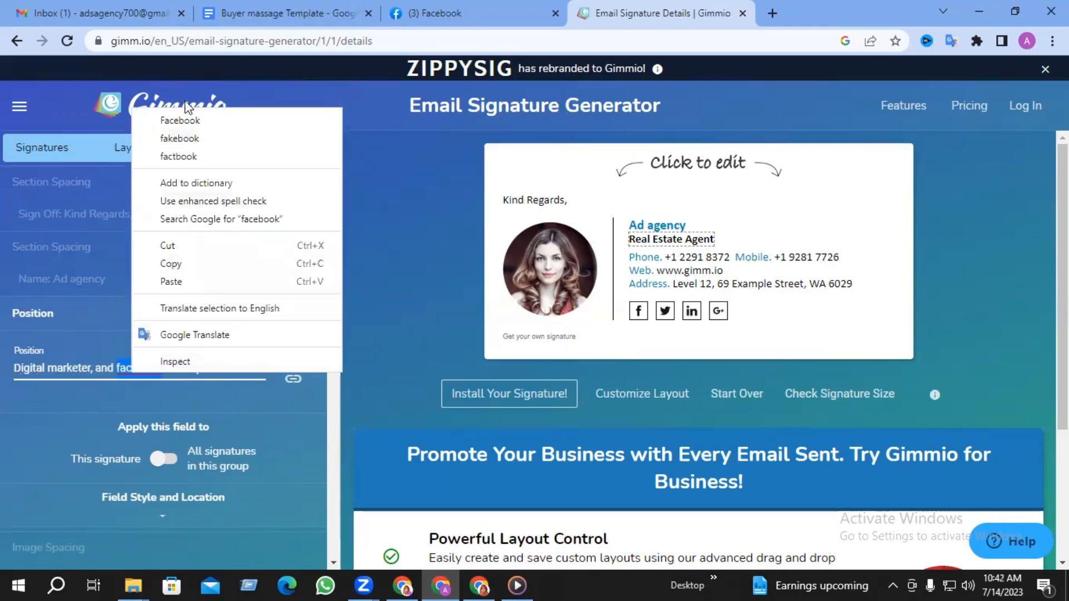
left_click(187, 127)
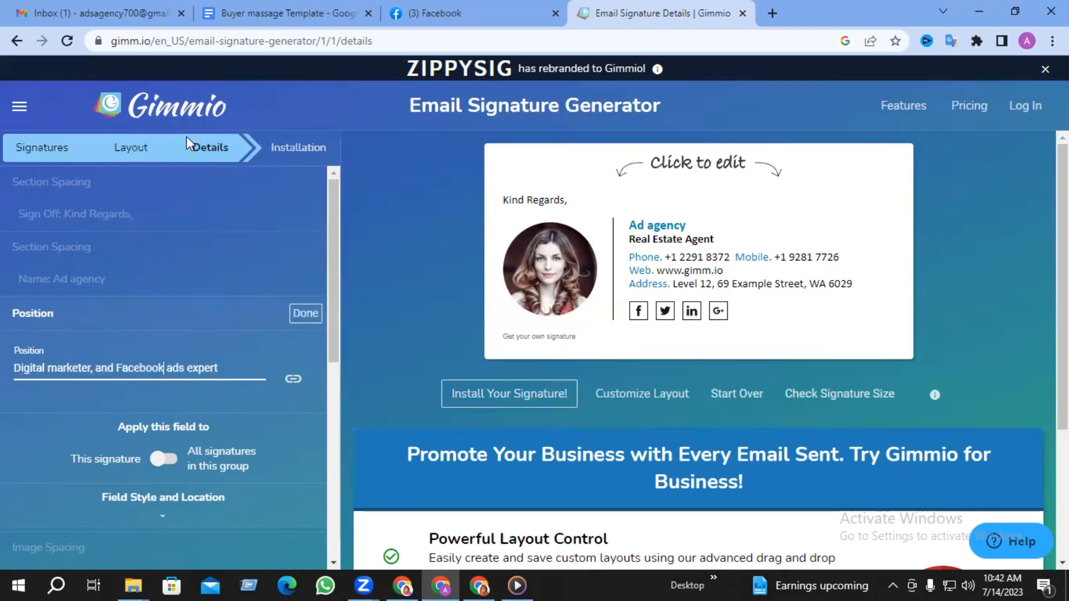
left_click(310, 317)
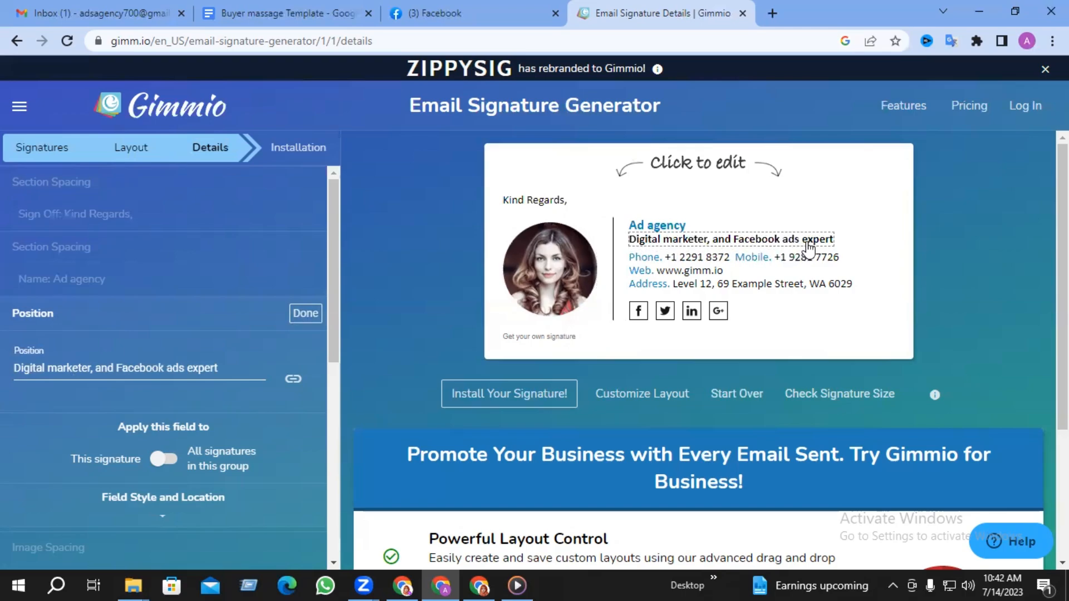
left_click(308, 316)
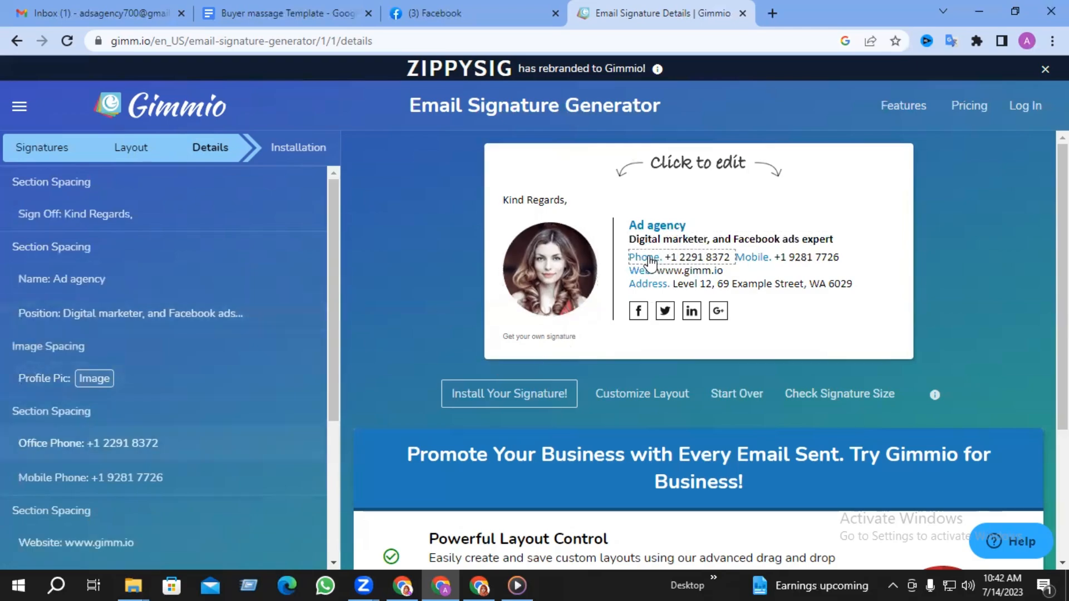
- Replace the Office Phone value with the new phone number
left_click(646, 259)
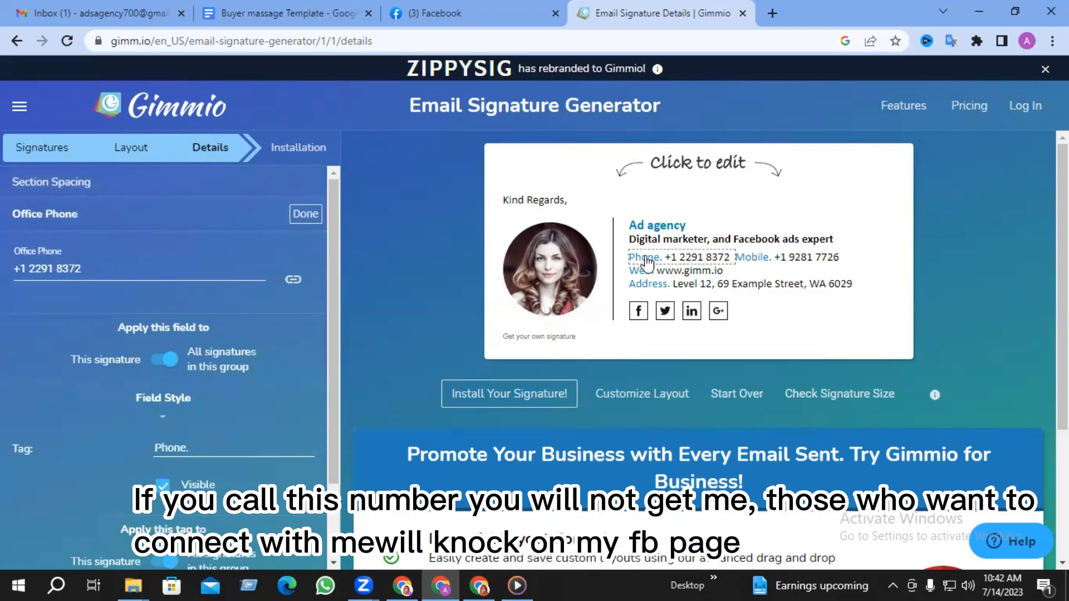
left_click_drag(106, 264, 3, 274)
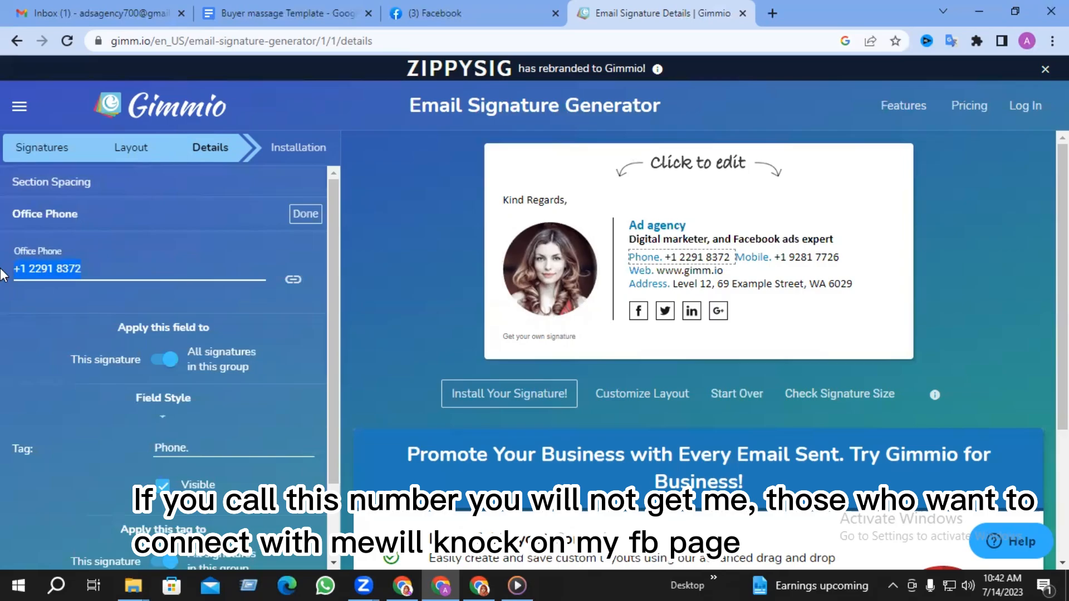
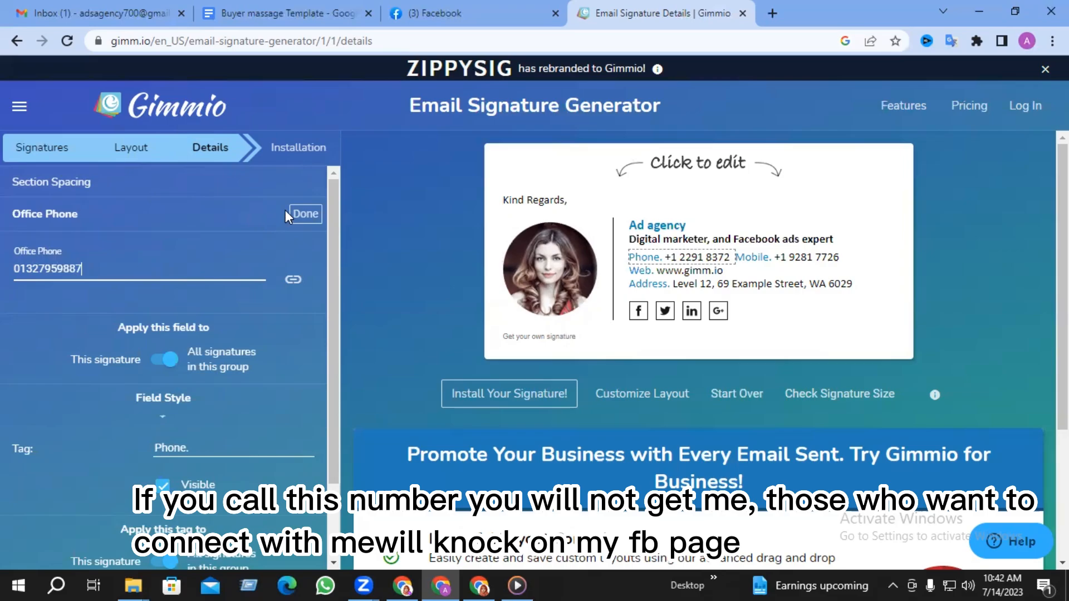
left_click(301, 215)
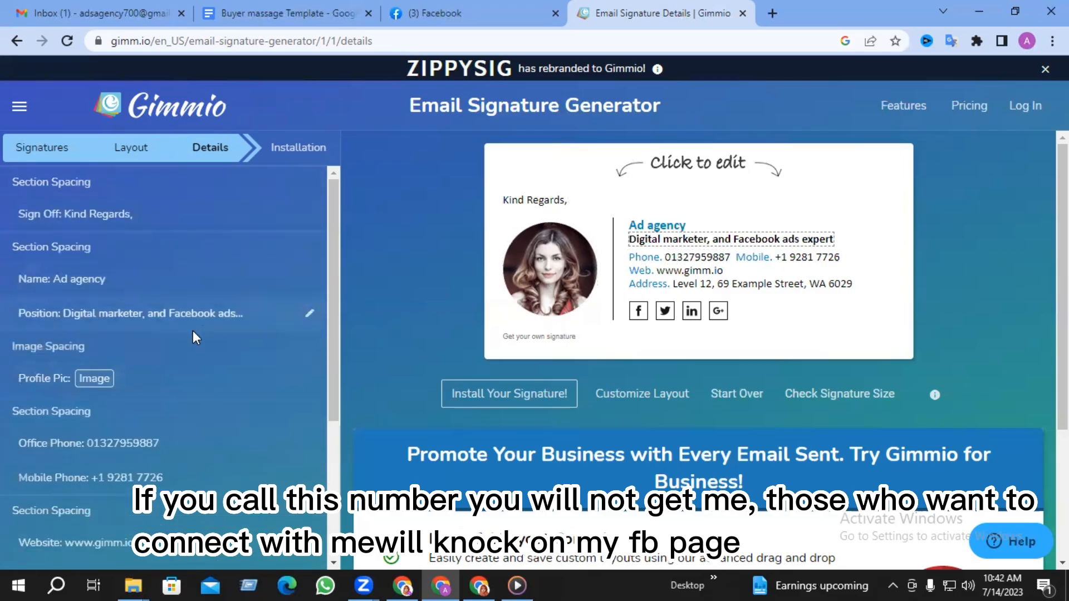
- Delete the Mobile Phone number from the signature
left_click(788, 262)
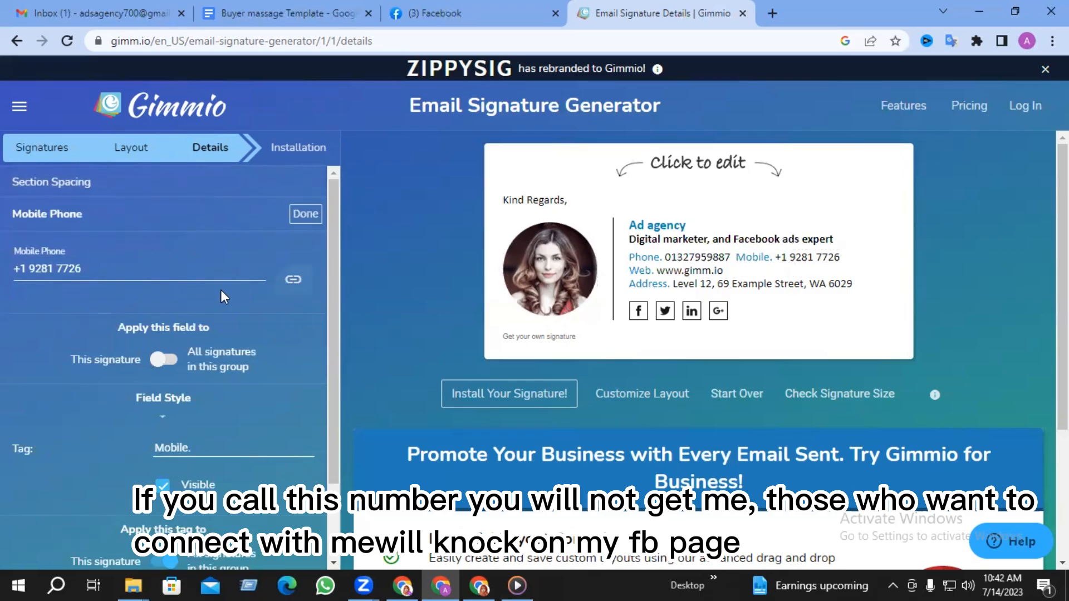
triple_click(56, 271)
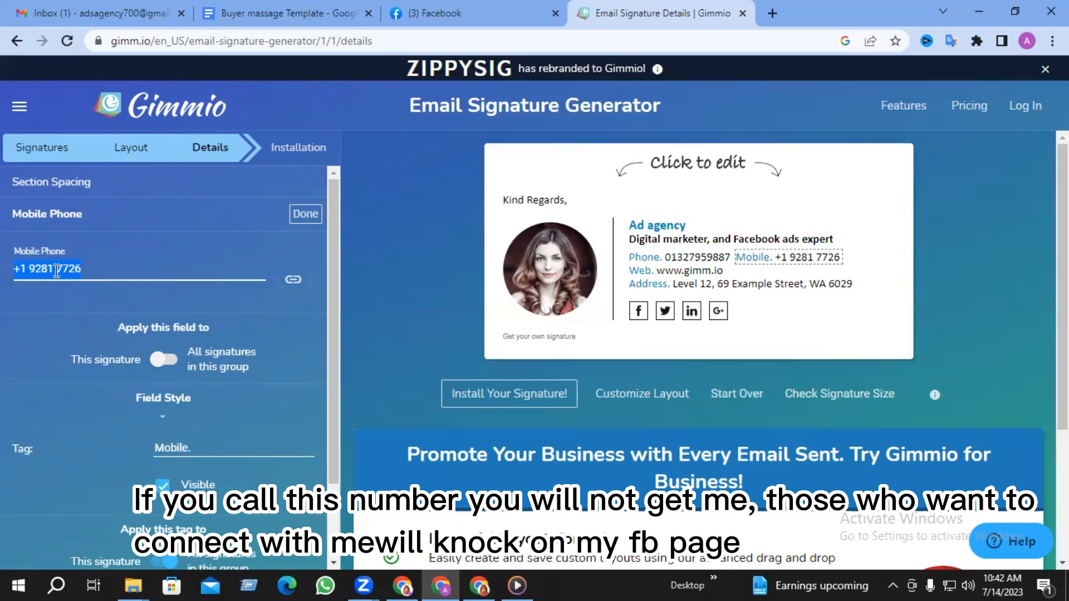
key("BackSpace")
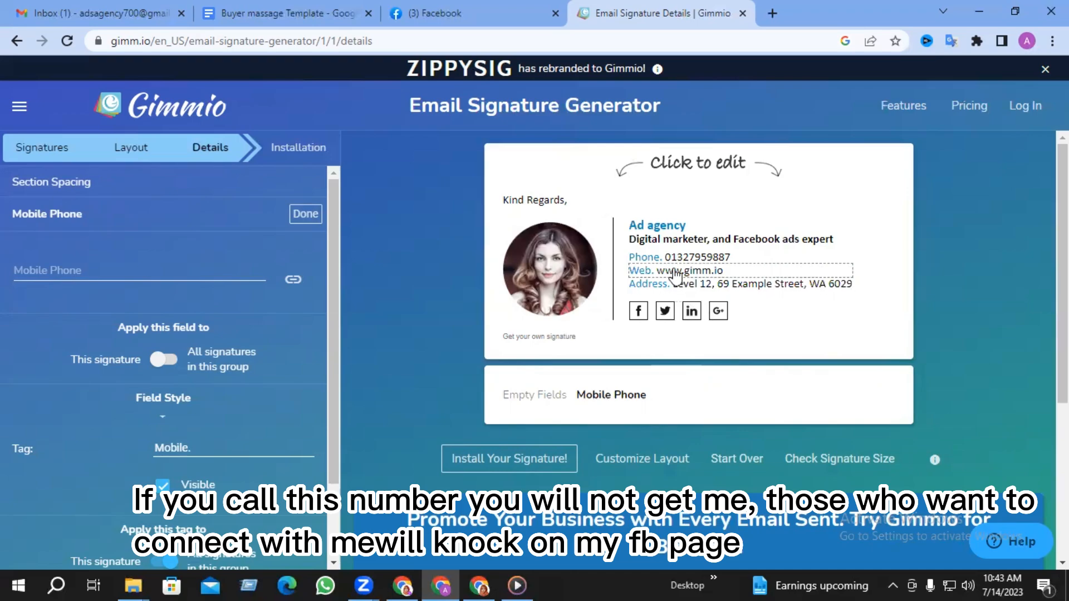
- Clear the Website field to remove the Web line
left_click(677, 272)
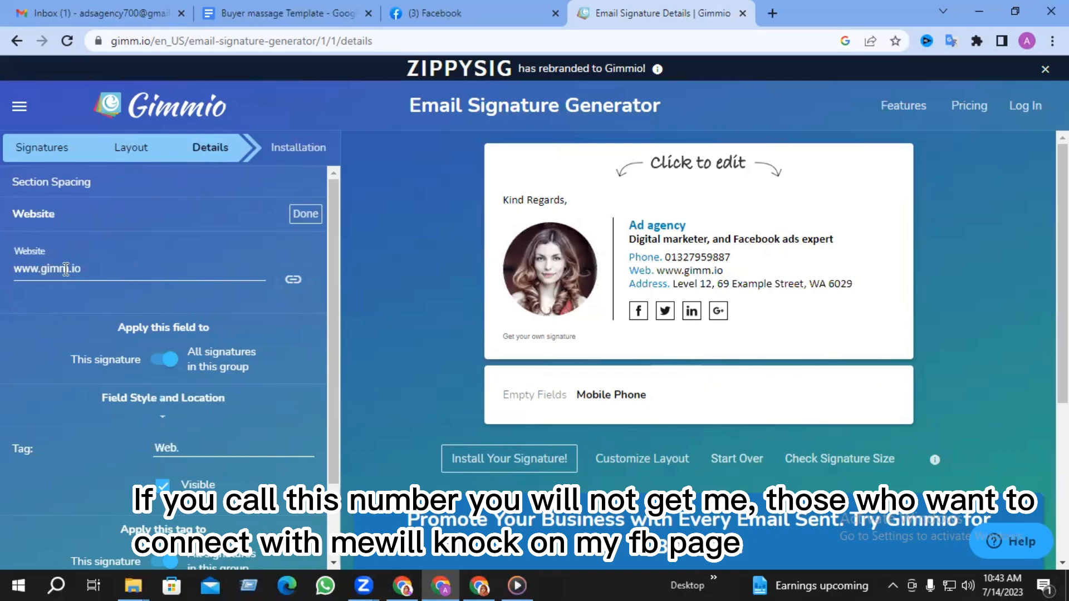
triple_click(79, 269)
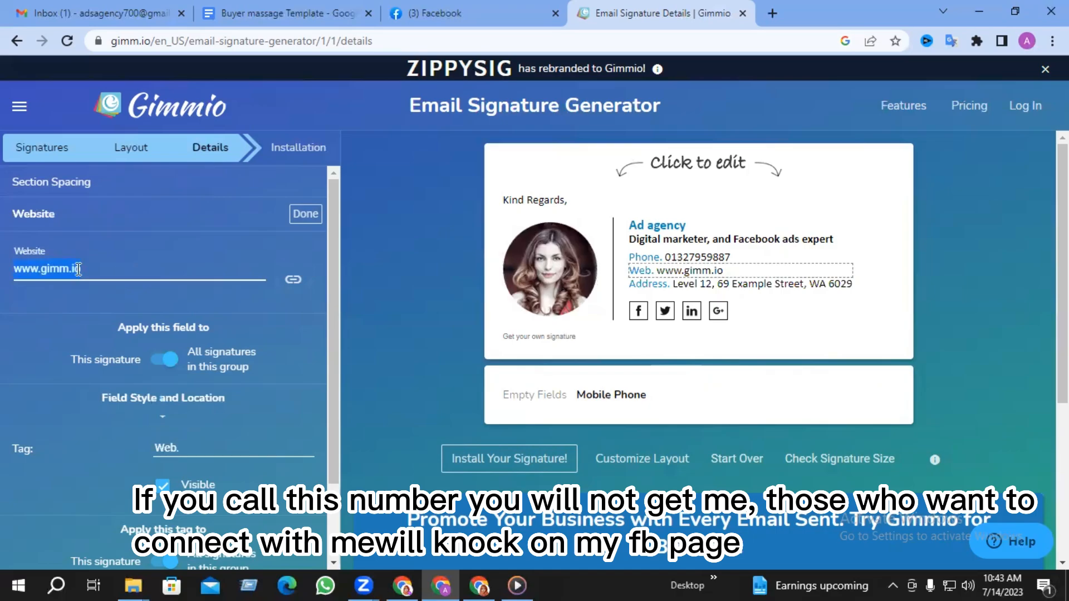
key("BackSpace")
left_click(301, 217)
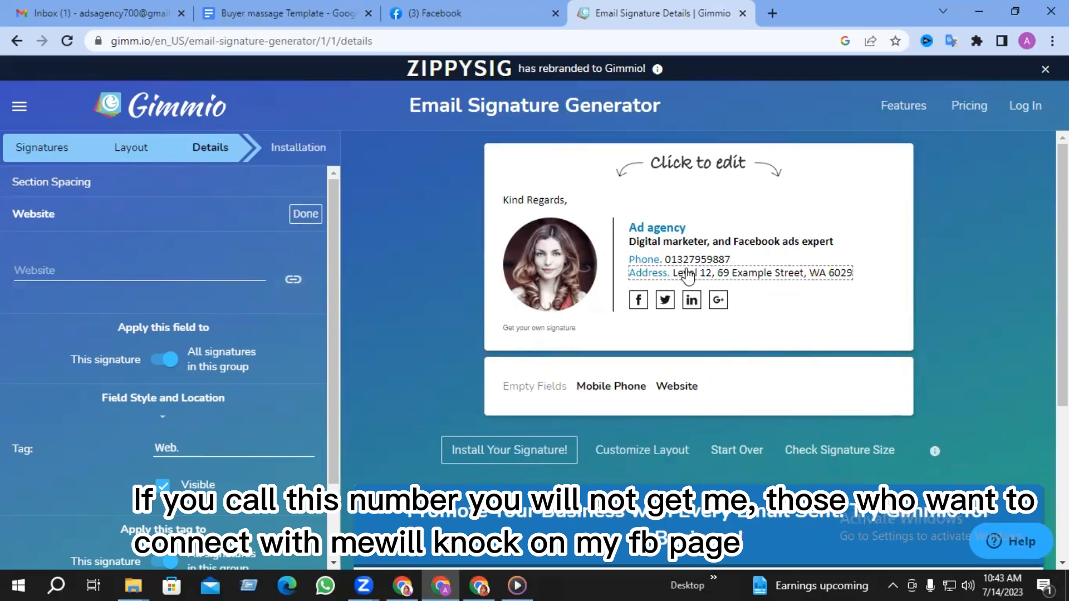
- Replace the example Office Address with the sender's city and country
left_click(689, 275)
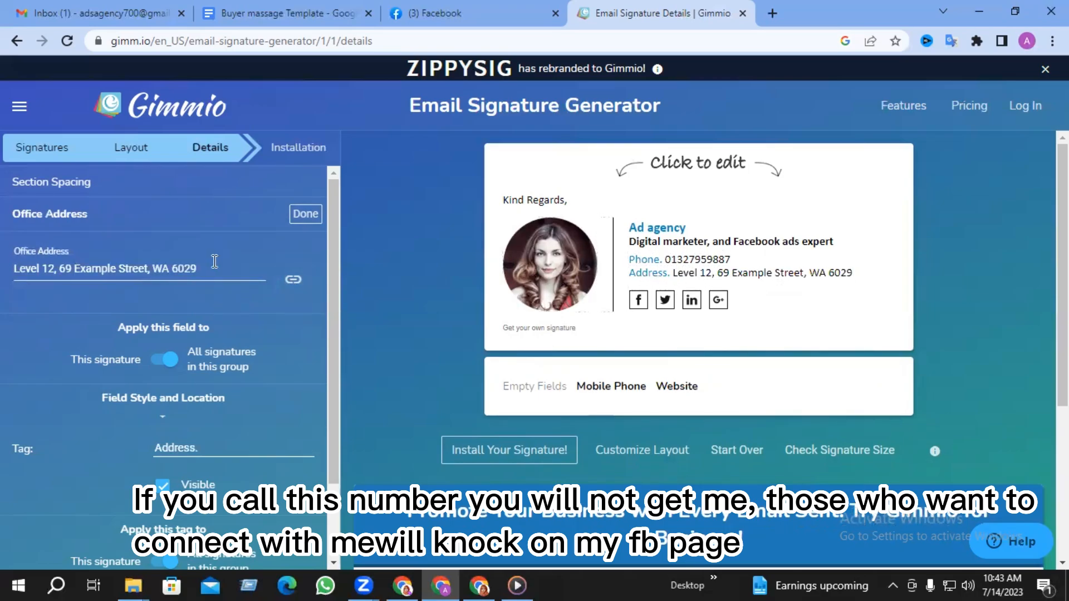
triple_click(214, 264)
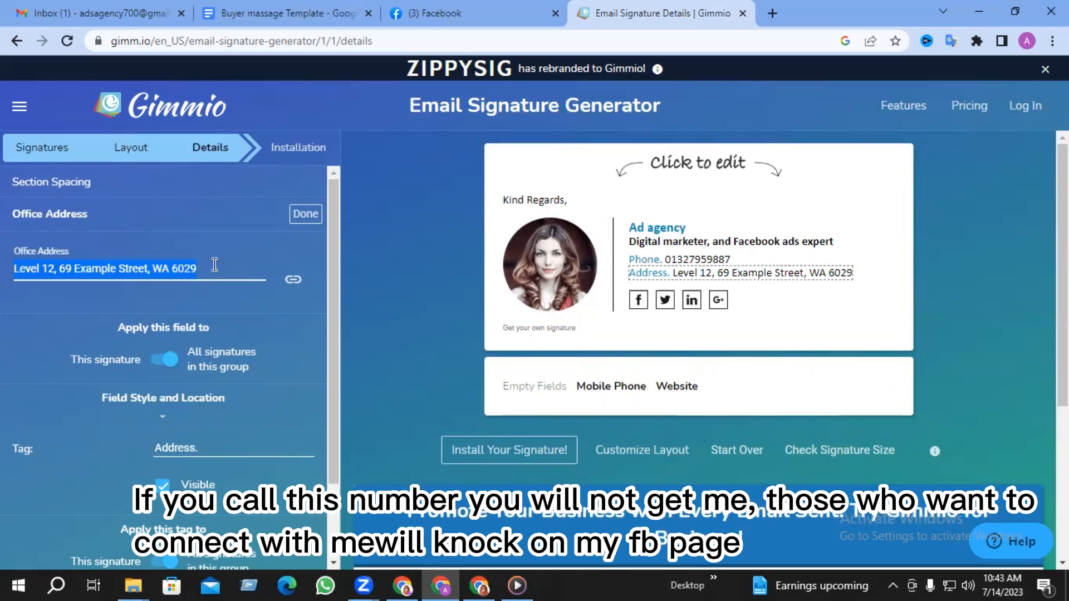
type("Tangail, Dhaka< Bangladesh")
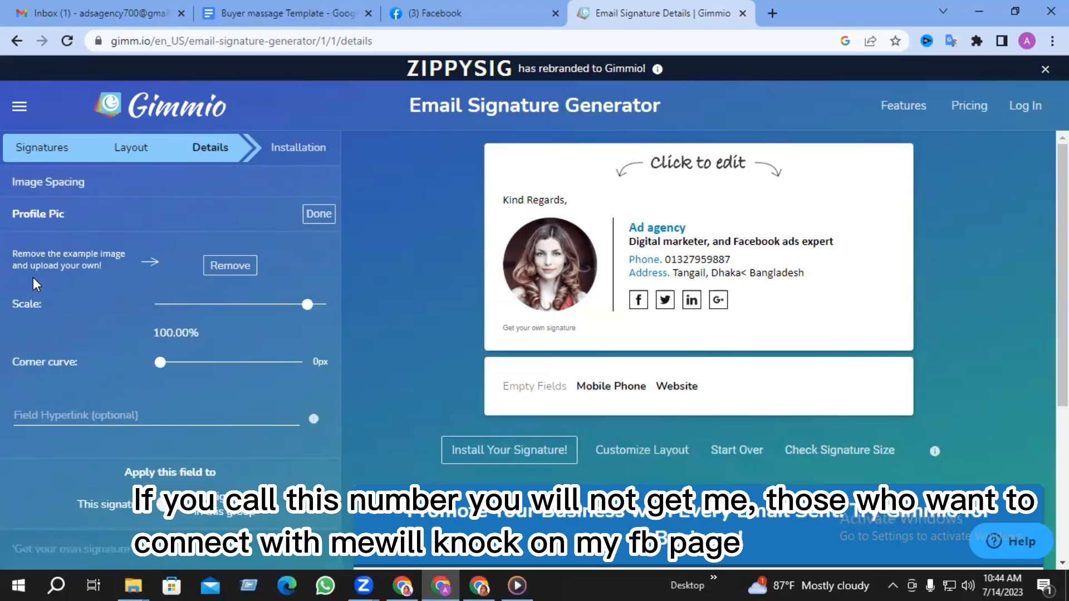
- Replace the example profile photo with the local 'A letter tech logo' image
left_click(229, 275)
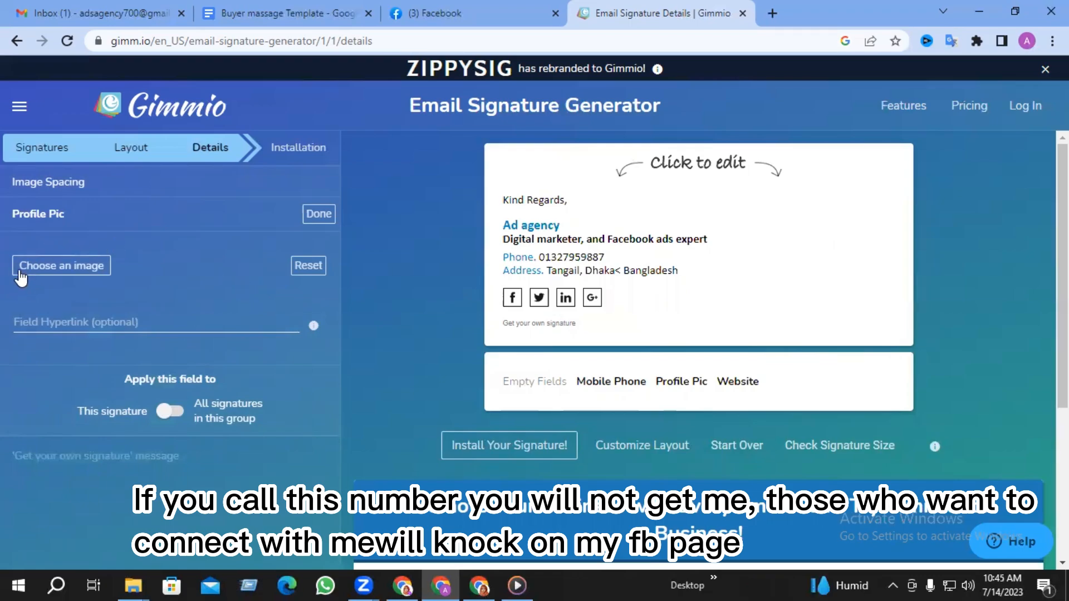
left_click(49, 272)
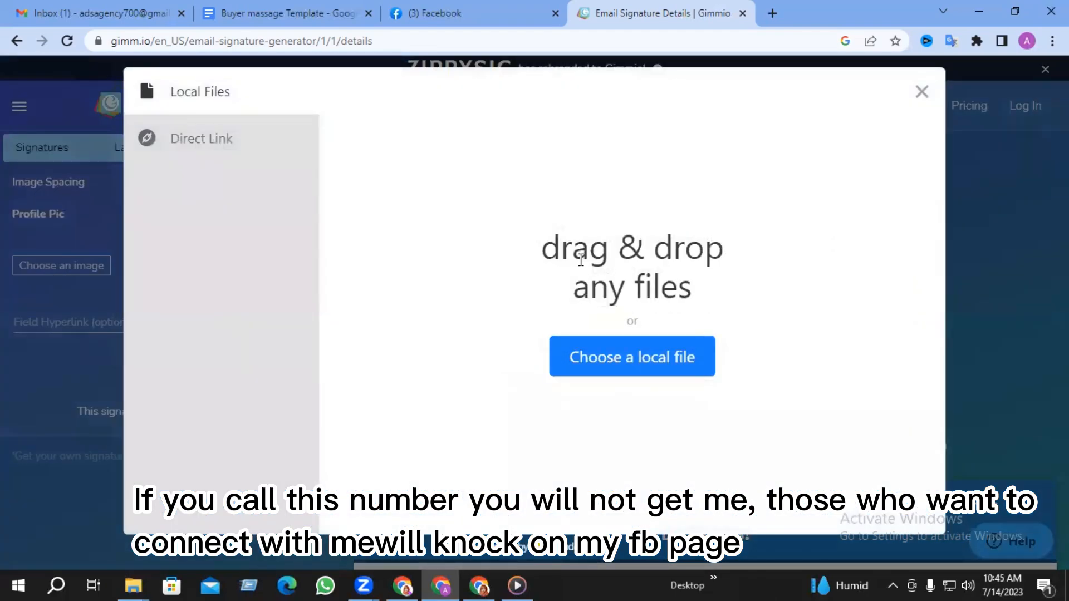
left_click(651, 361)
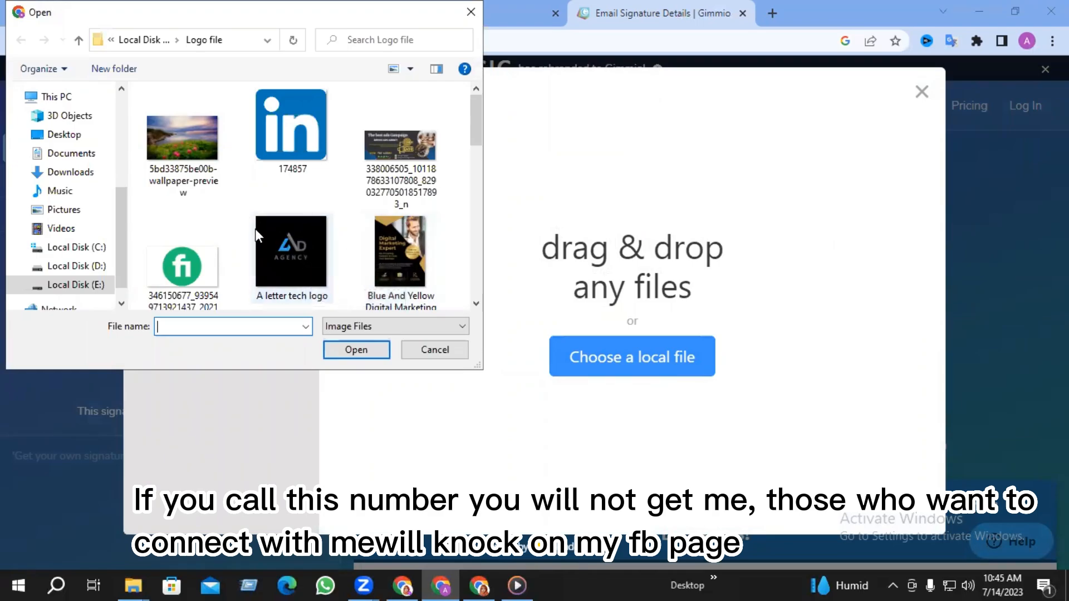
left_click(276, 266)
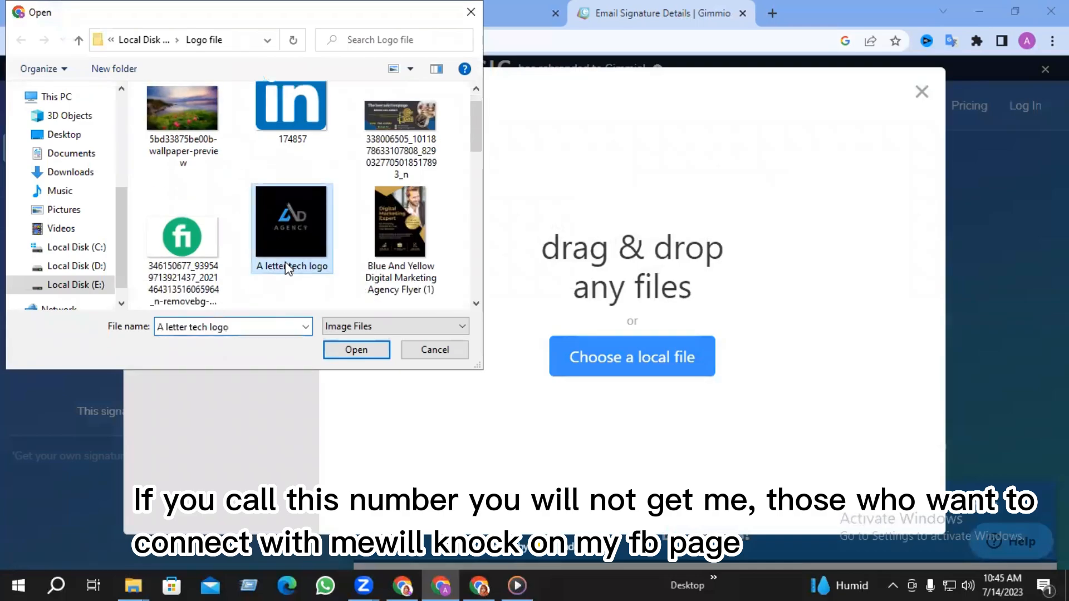
left_click(350, 349)
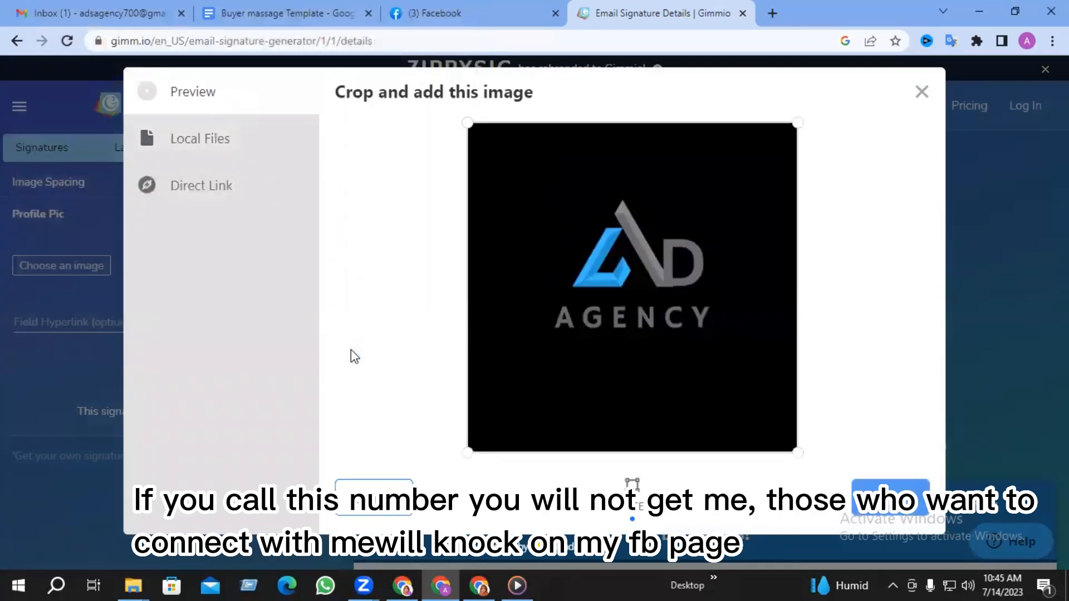
left_click(902, 515)
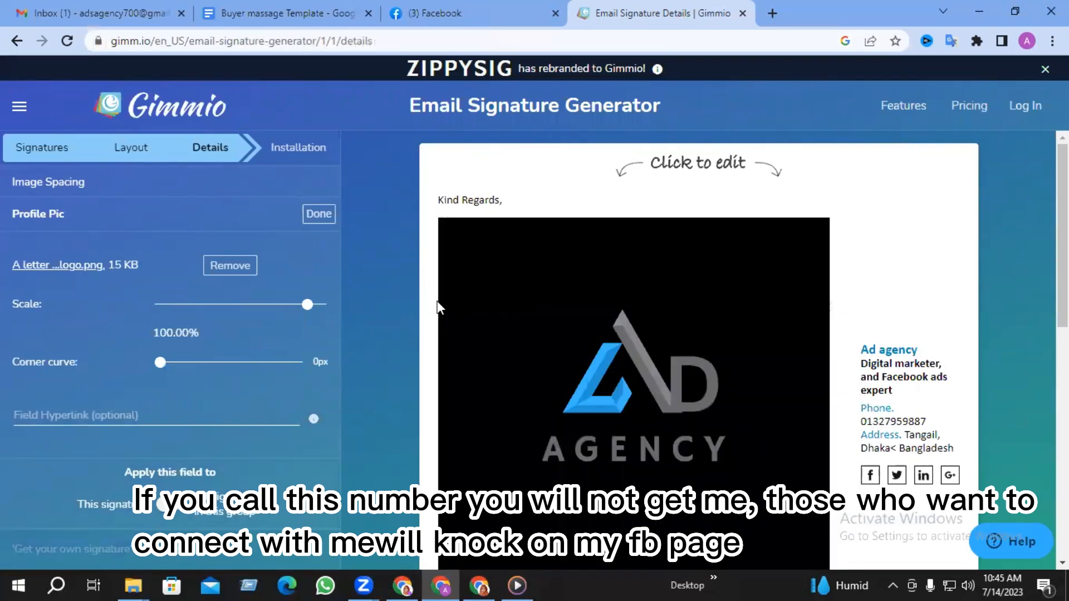
- Scale the profile logo to about 18.24%
left_click(200, 303)
left_click(225, 305)
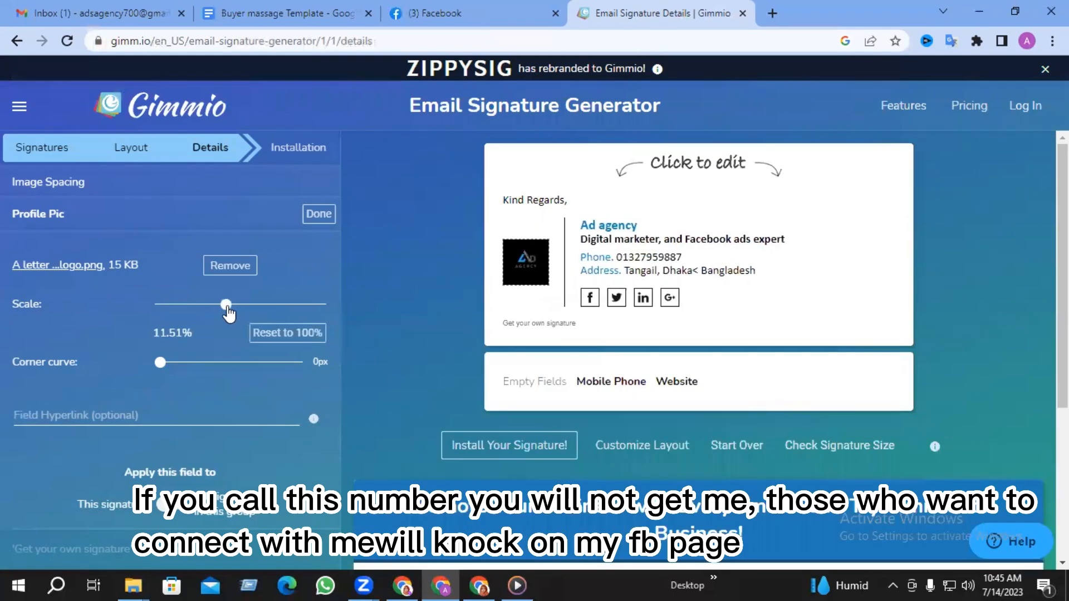
left_click_drag(226, 307, 240, 313)
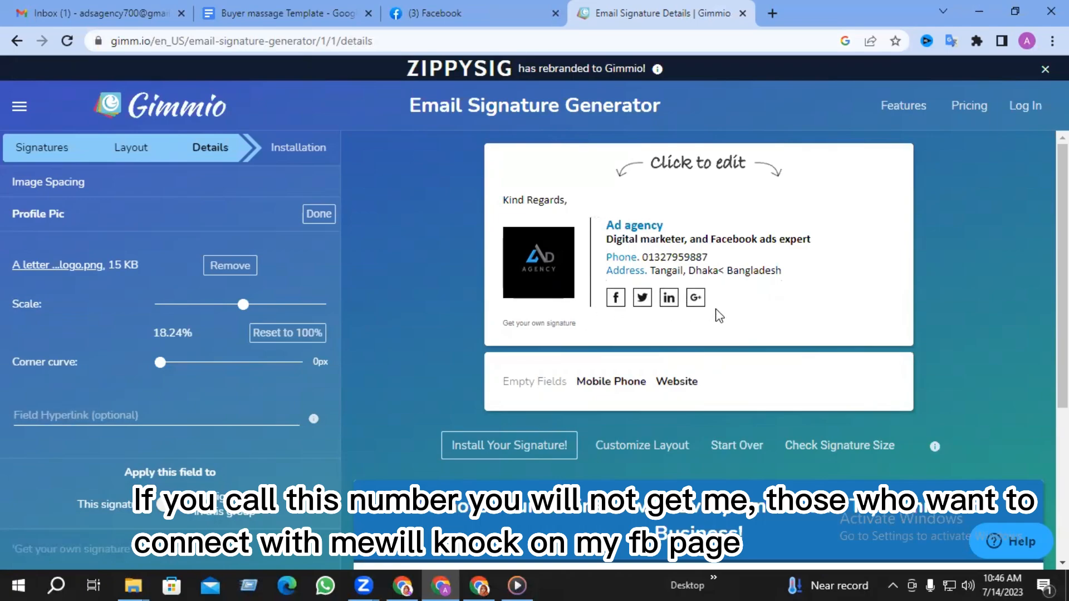
- Switch the Facebook icon to Upload Social Icon using the pngtree Facebook image
left_click(615, 299)
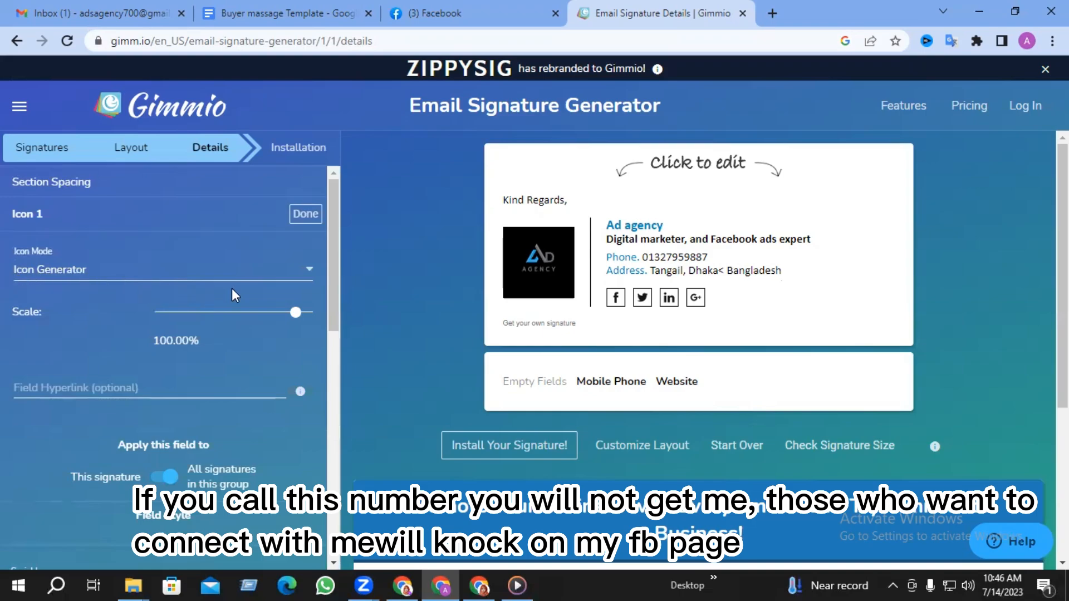
left_click(313, 273)
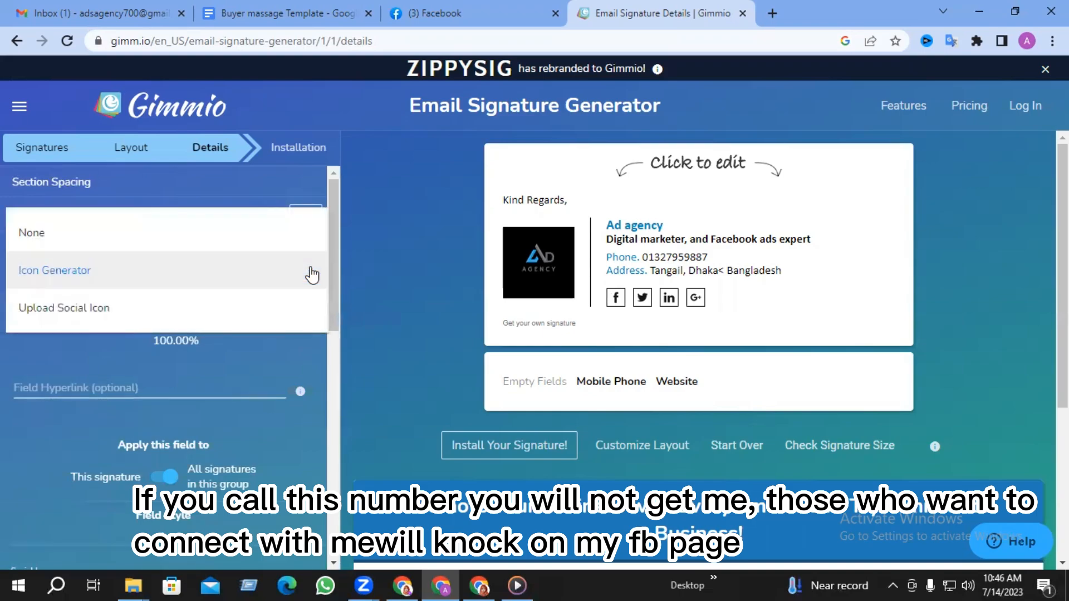
left_click(91, 320)
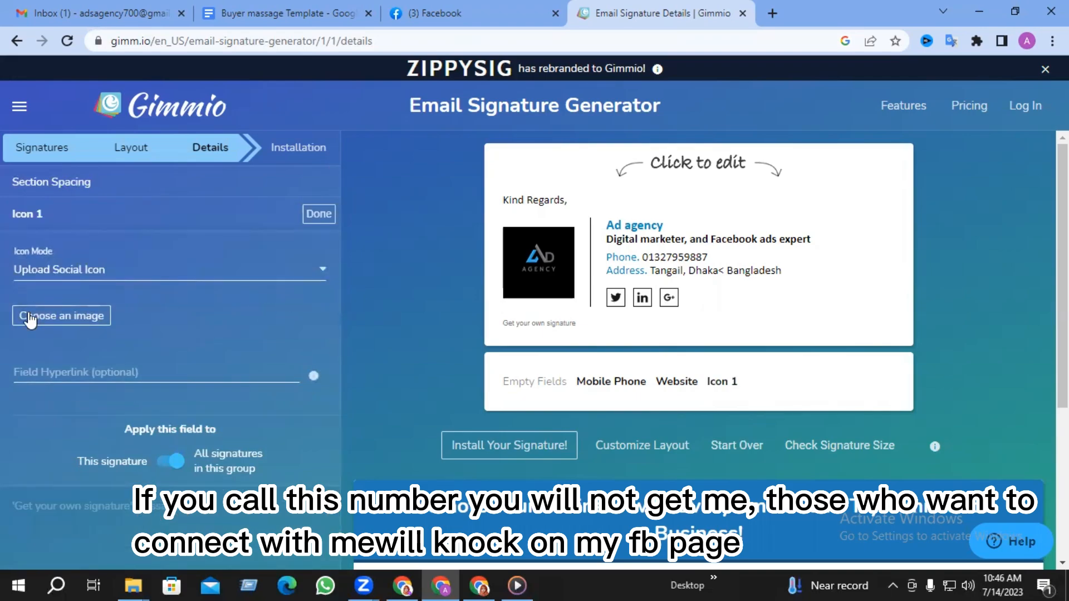
left_click(58, 316)
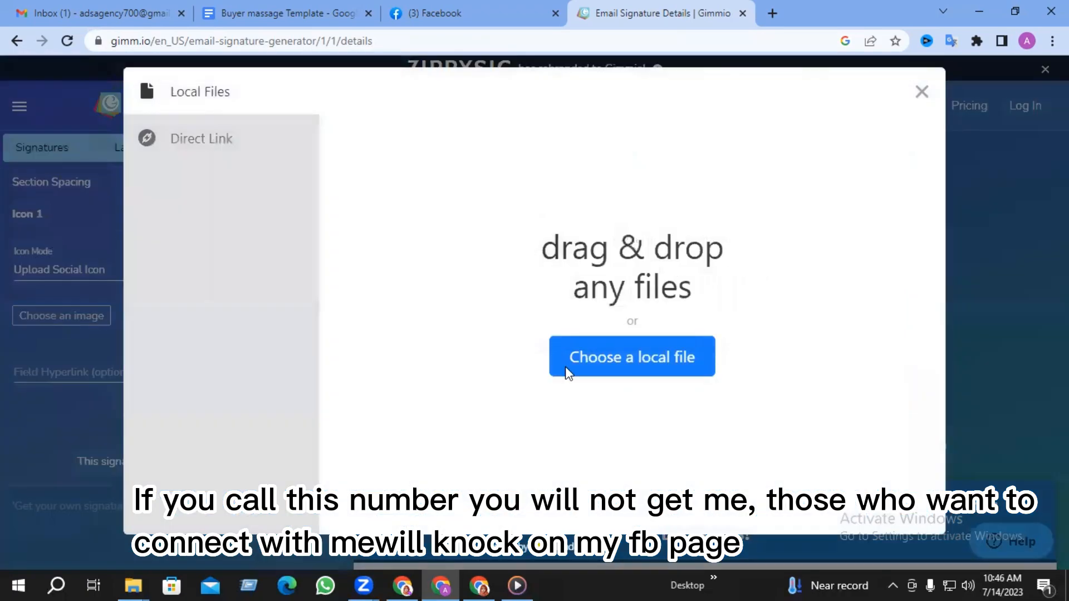
left_click(619, 368)
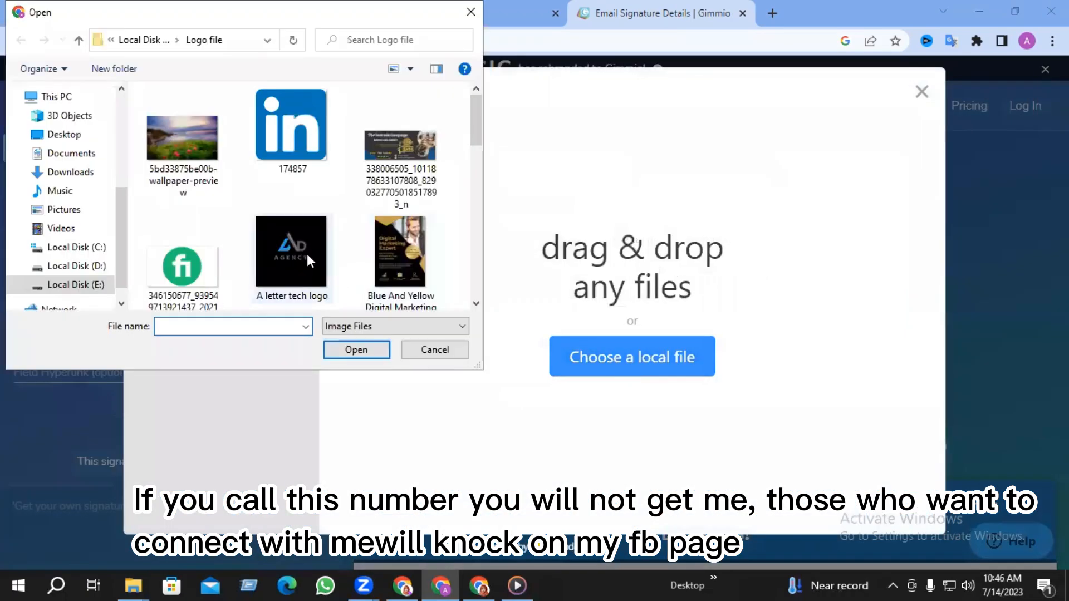
scroll(306, 254, "down", 5)
left_click(383, 97)
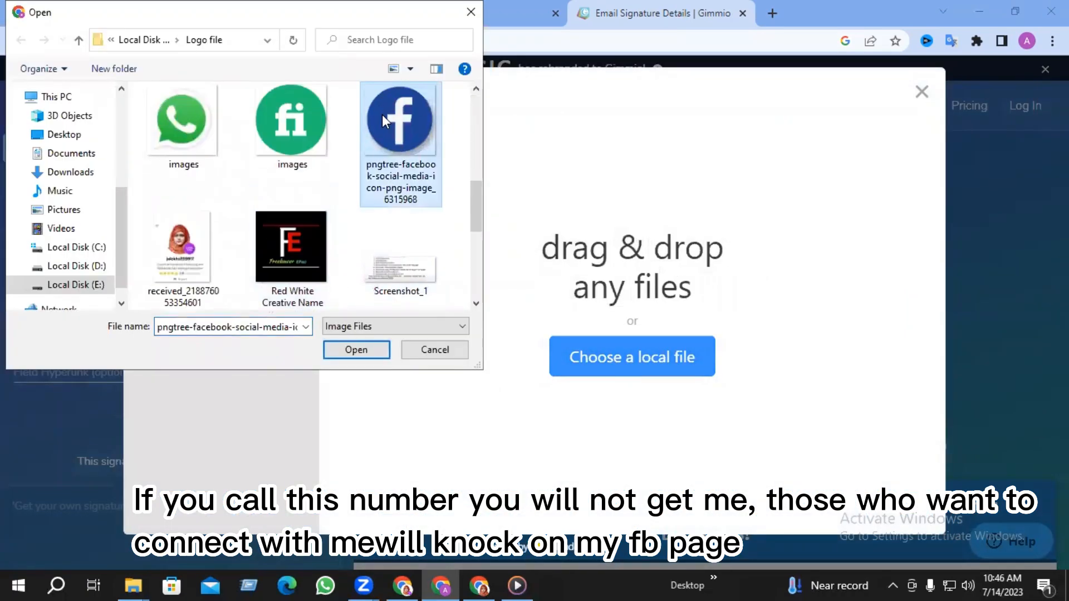
left_click(356, 349)
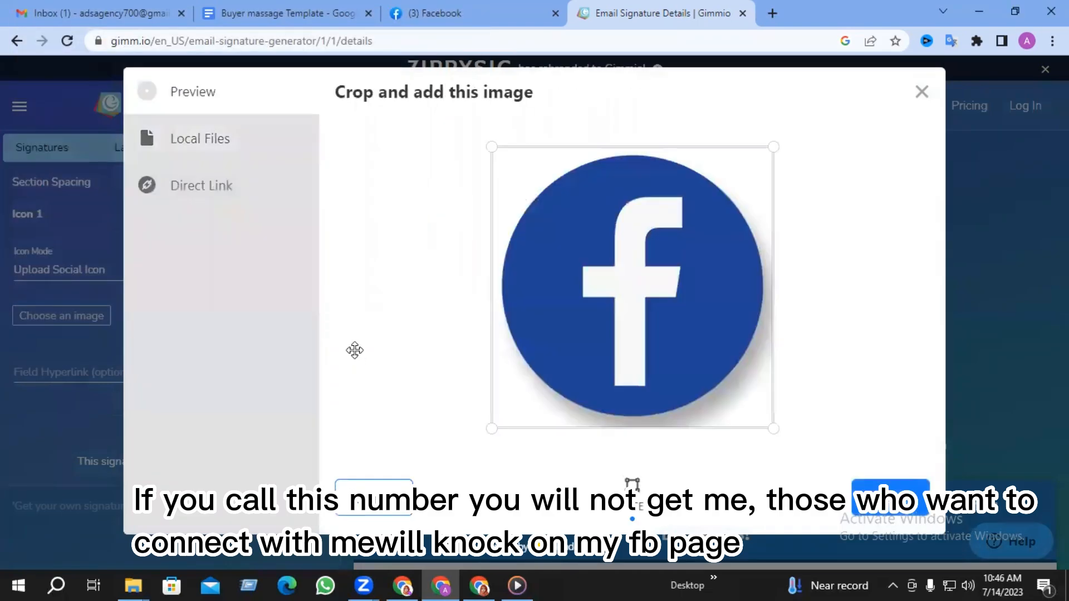
left_click(891, 501)
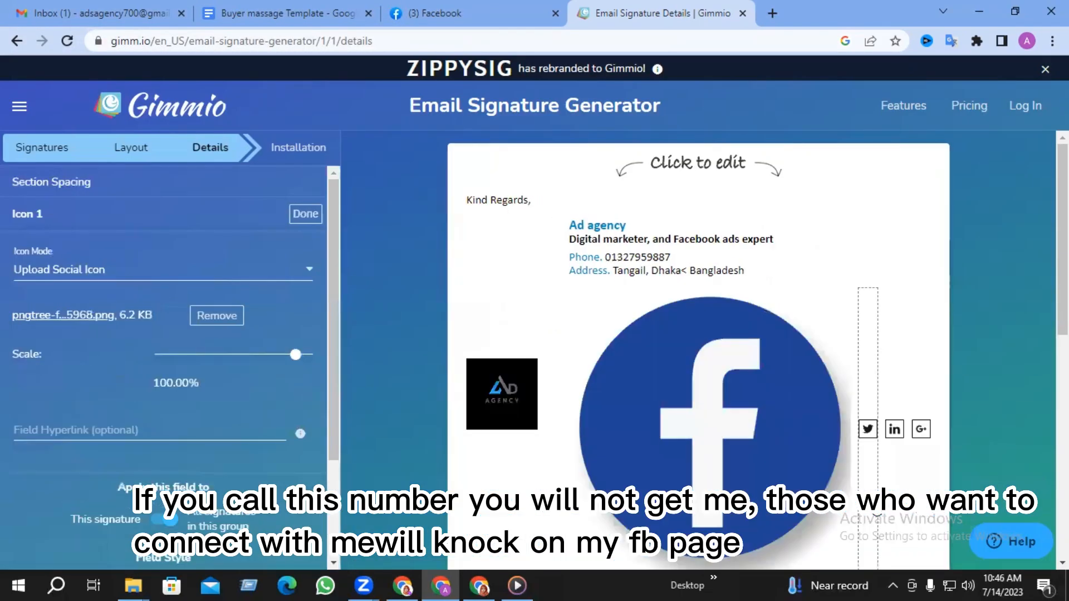
- Scale the uploaded Facebook icon down to 6.93% and check it in the signature
left_click(201, 355)
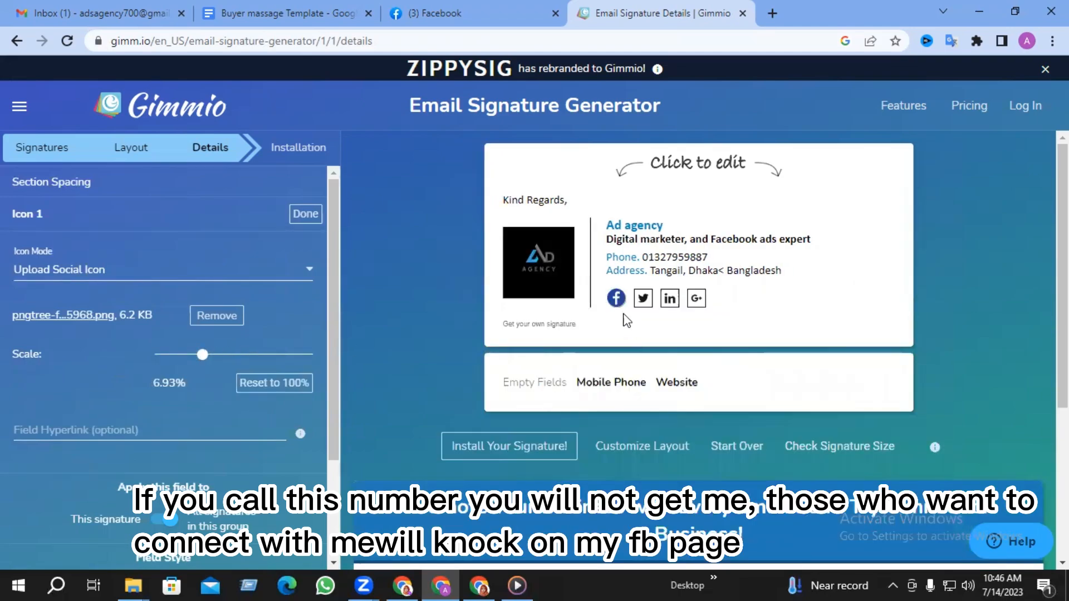
left_click(616, 298)
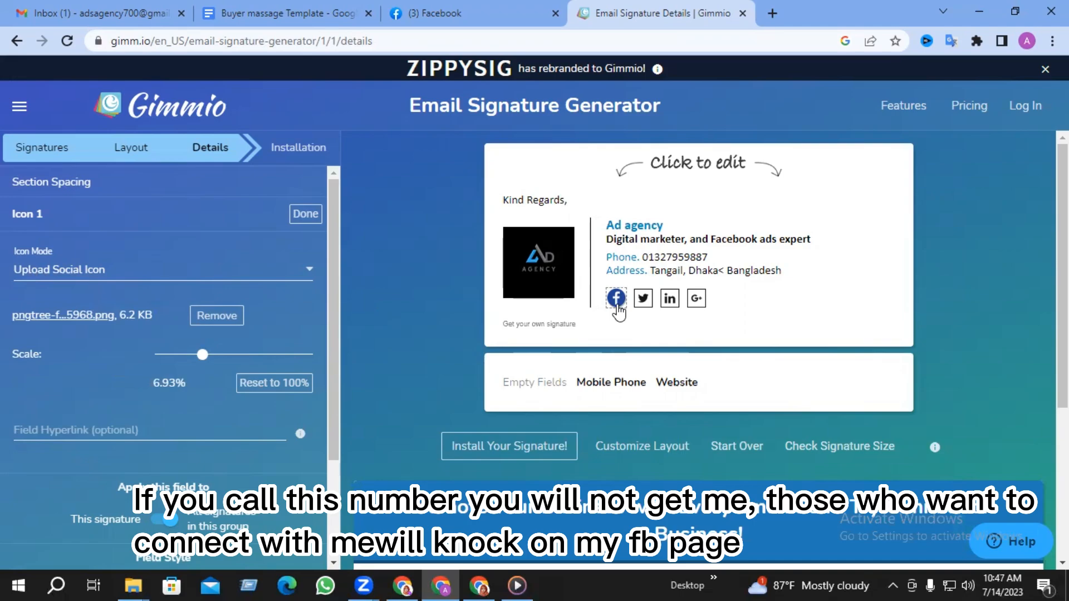
left_click(130, 431)
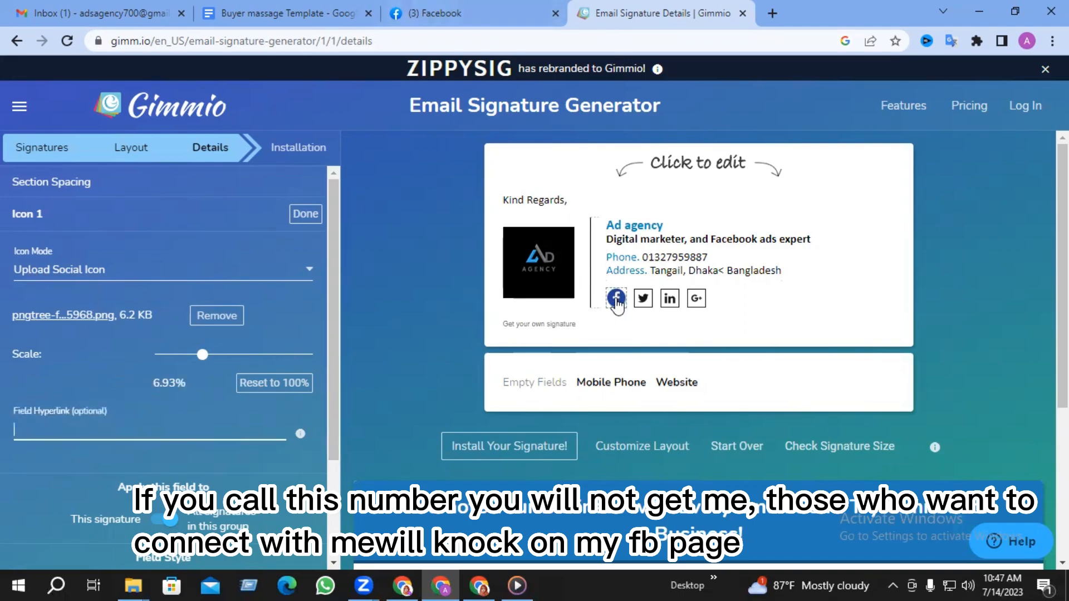
- Copy the Ad Agency Facebook page URL from the browser address bar
left_click(433, 11)
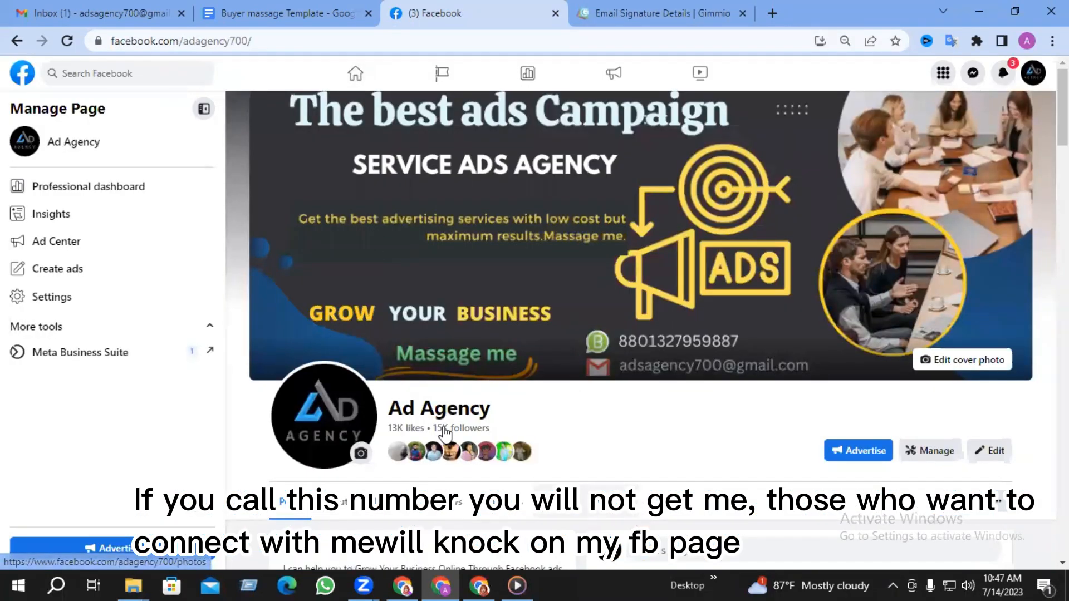
double_click(302, 43)
triple_click(302, 42)
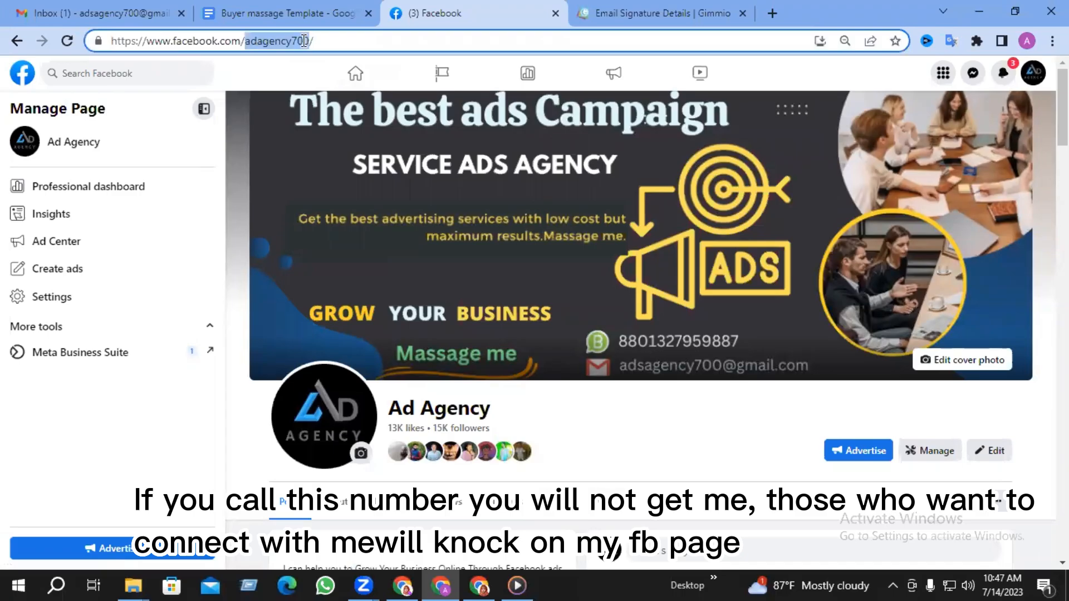
right_click(306, 44)
left_click(345, 126)
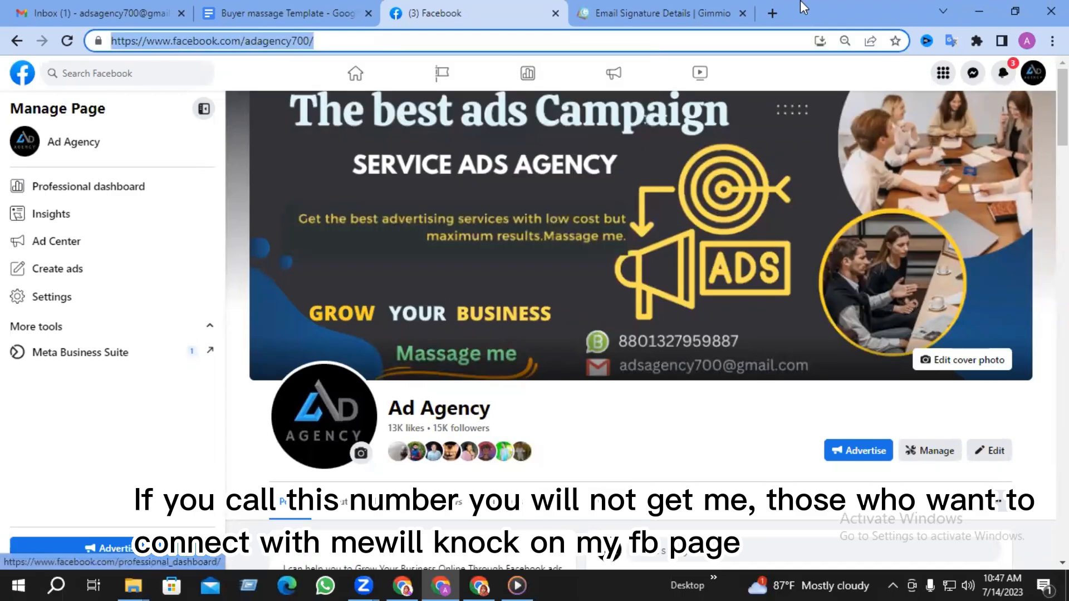
left_click(646, 7)
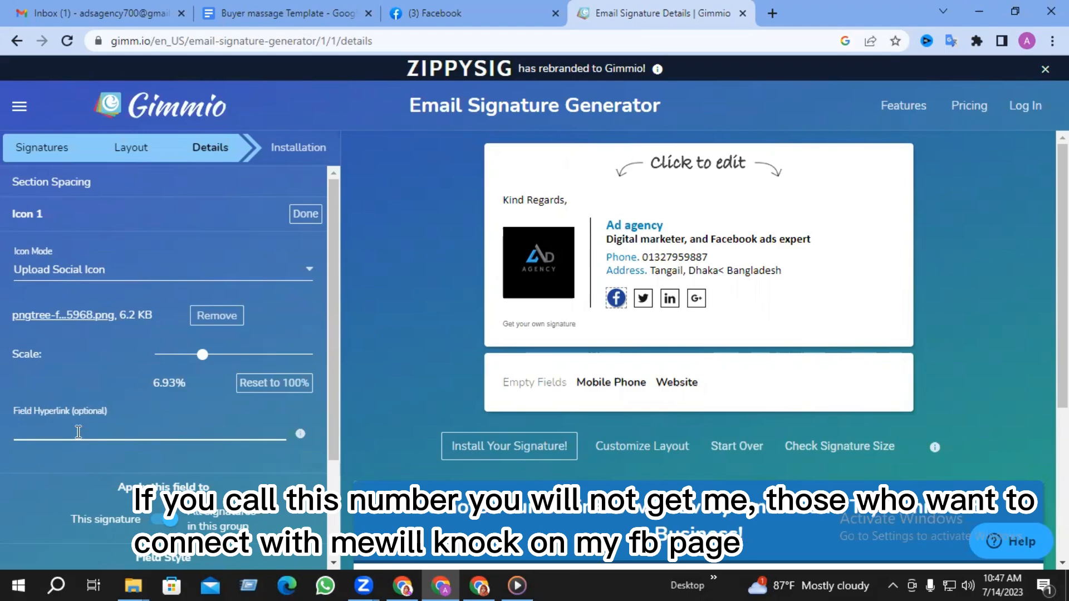
- Paste the Facebook page URL as the Facebook icon's hyperlink and close its editor
key("ctrl+v")
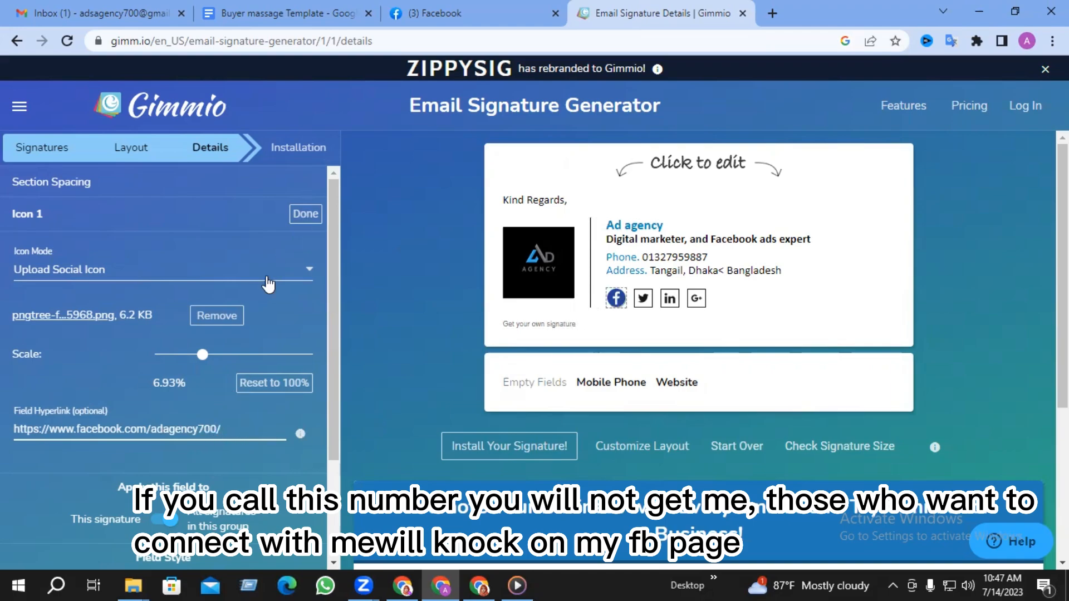
left_click(303, 216)
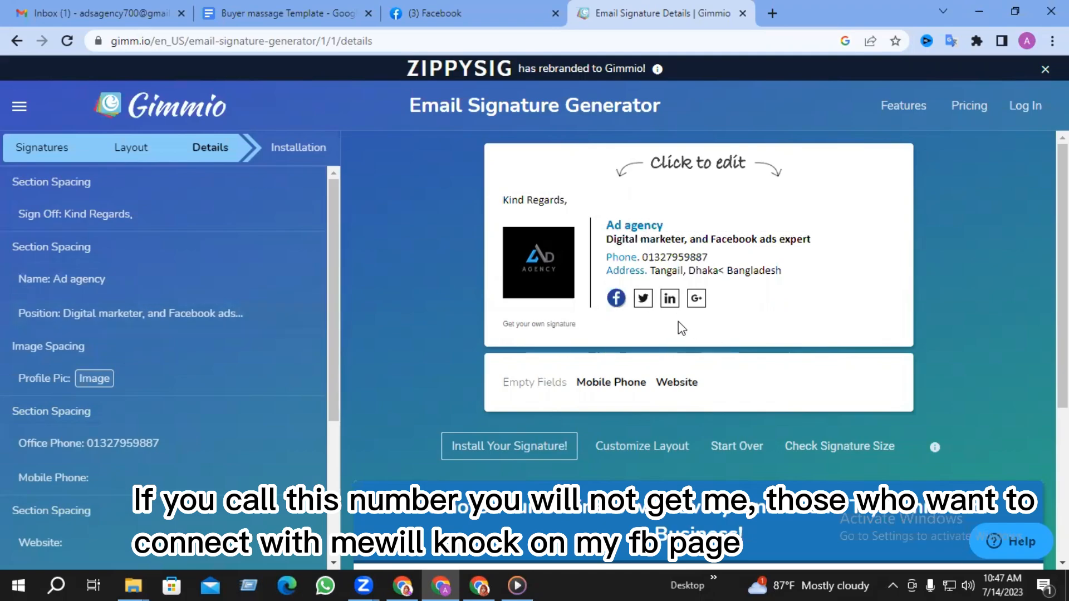
- Replace the Twitter icon with the uploaded Screenshot_4 YouTube image at 9.35% scale
left_click(643, 301)
left_click(310, 279)
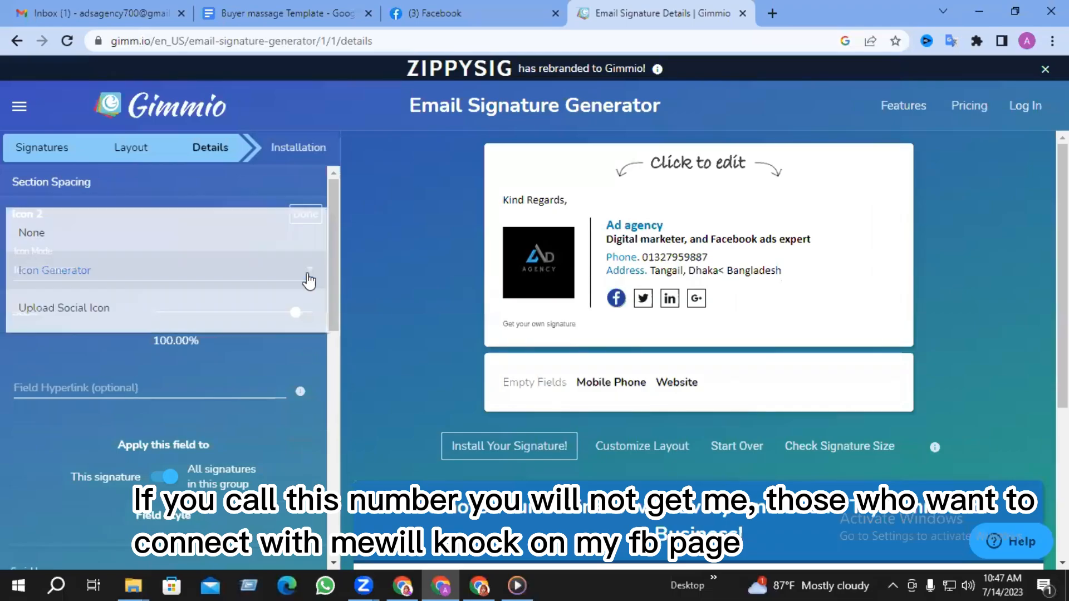
left_click(86, 308)
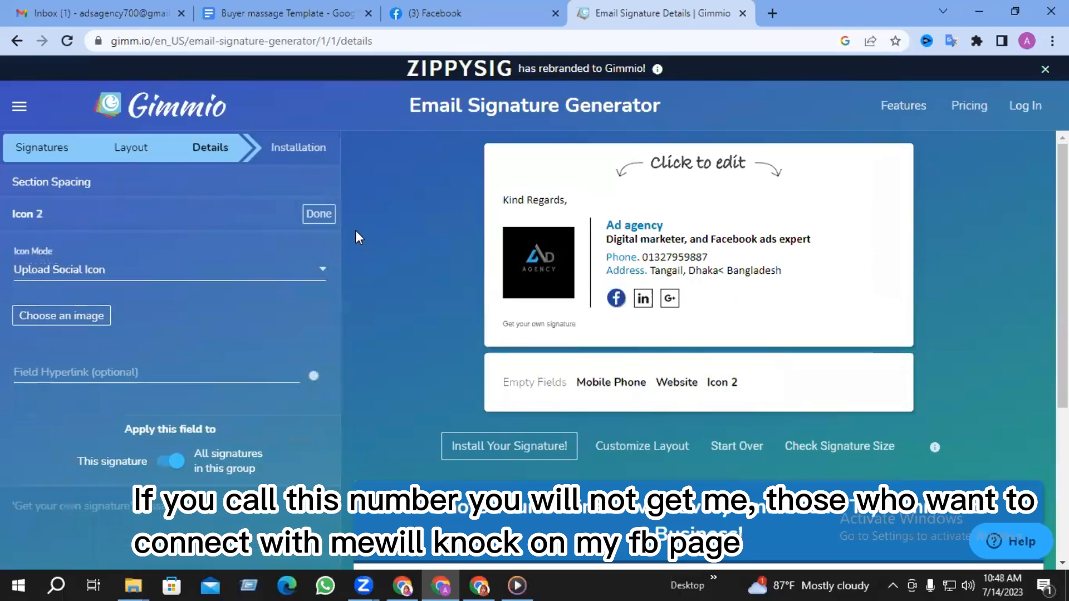
left_click(62, 315)
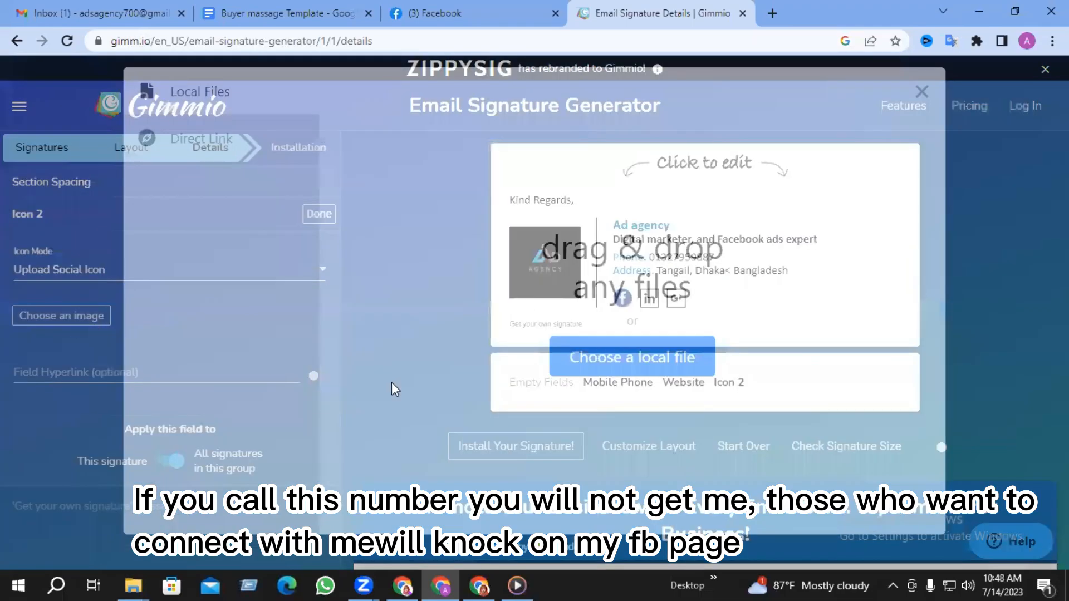
left_click(576, 363)
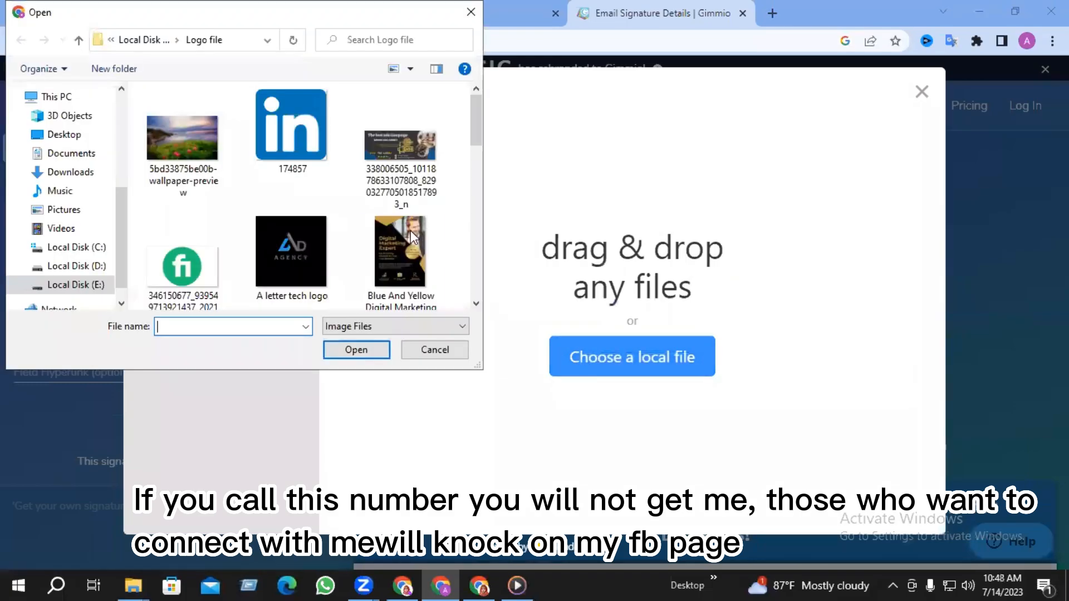
scroll(369, 209, "down", 5)
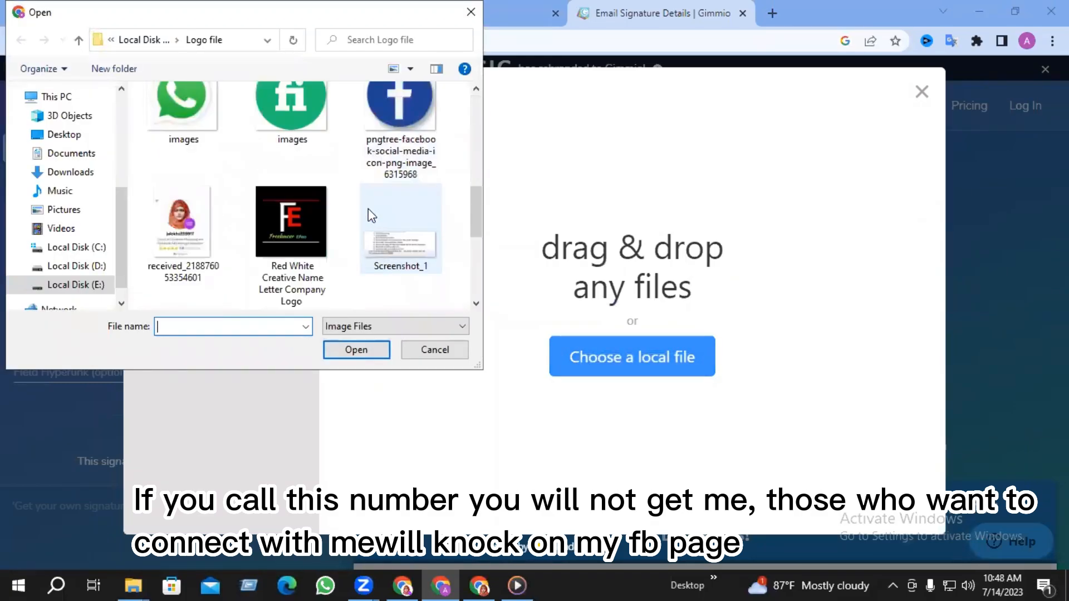
scroll(223, 184, "down", 3)
left_click(409, 191)
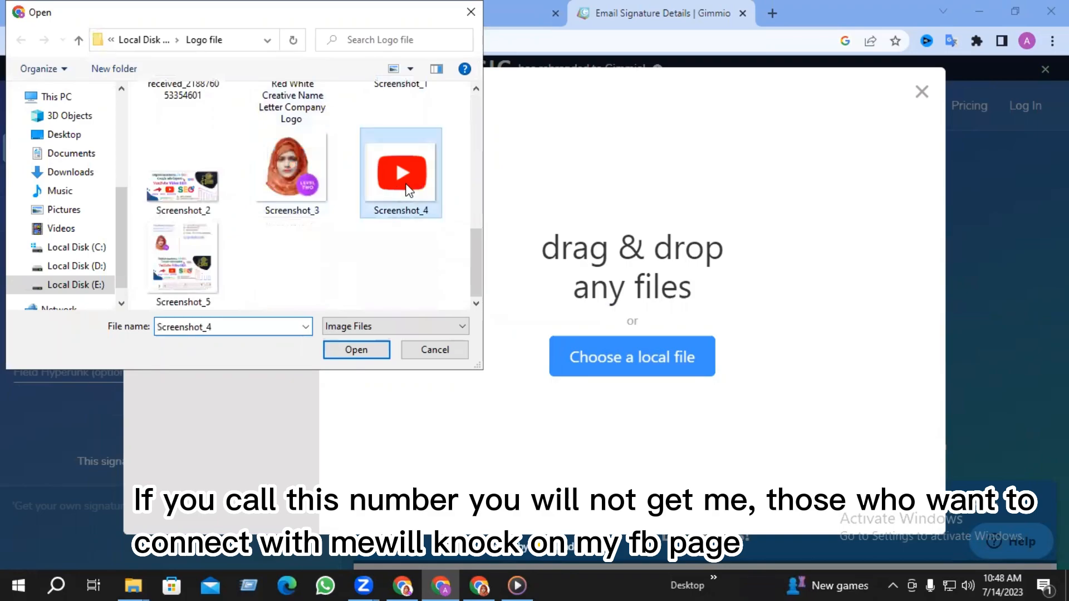
left_click(359, 352)
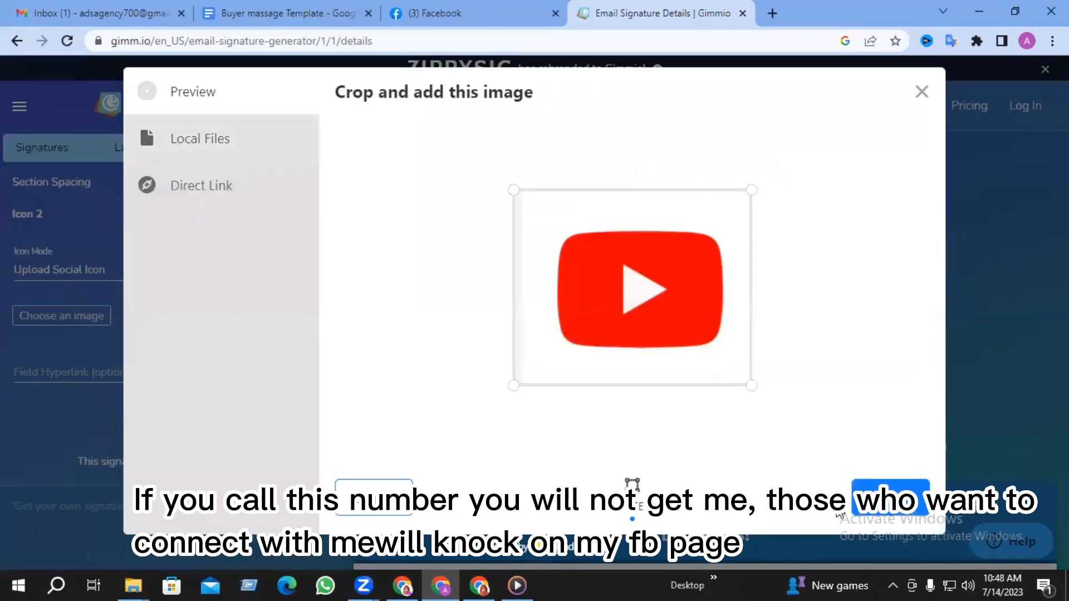
left_click(888, 497)
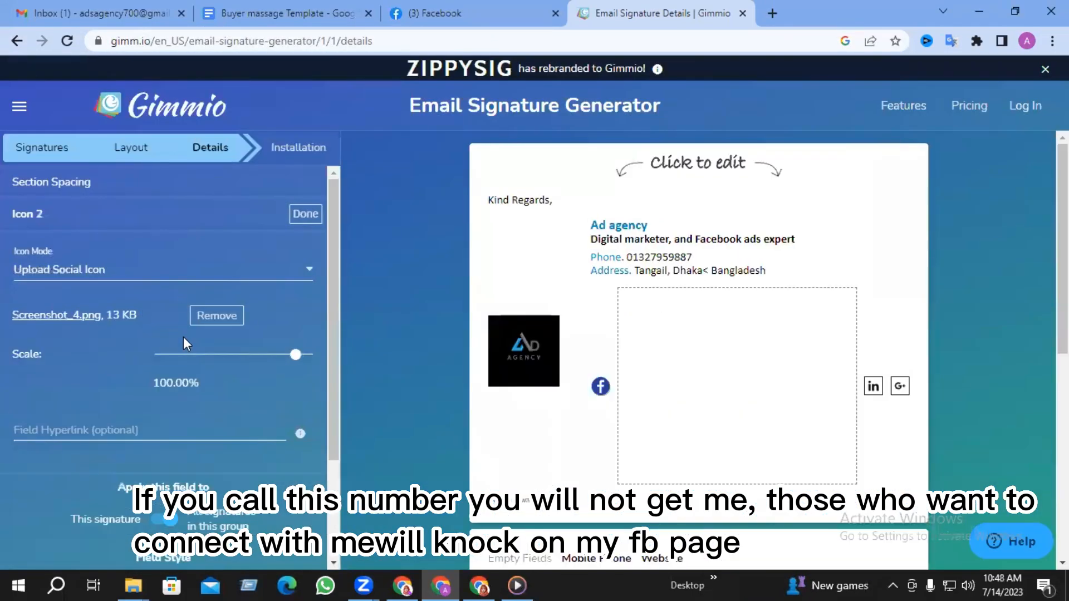
left_click_drag(192, 357, 211, 355)
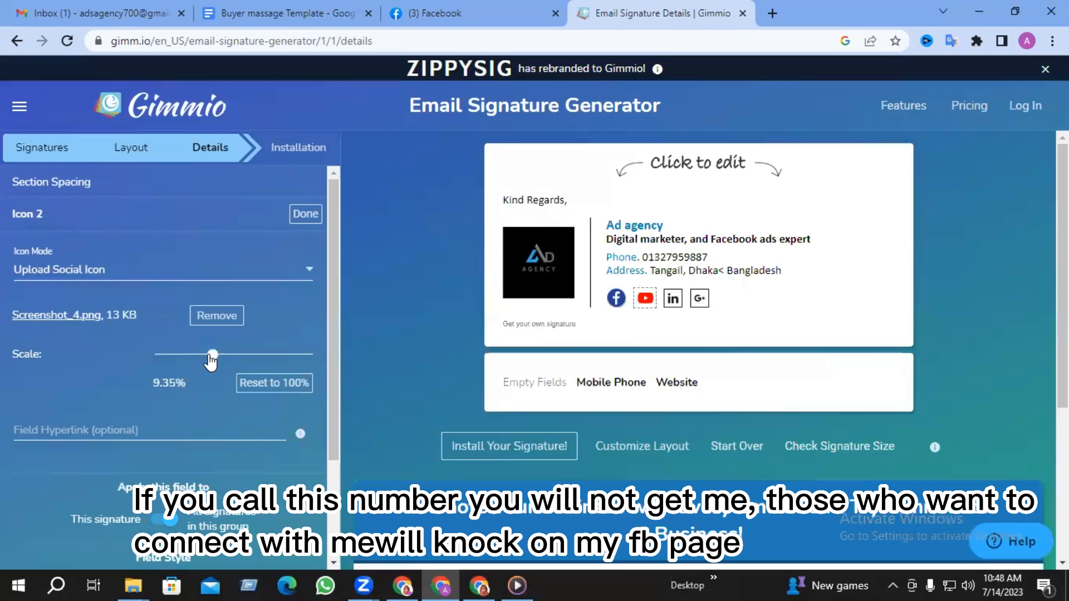
- Link the YouTube icon to the copied Ad Agency YouTube channel address
left_click(102, 433)
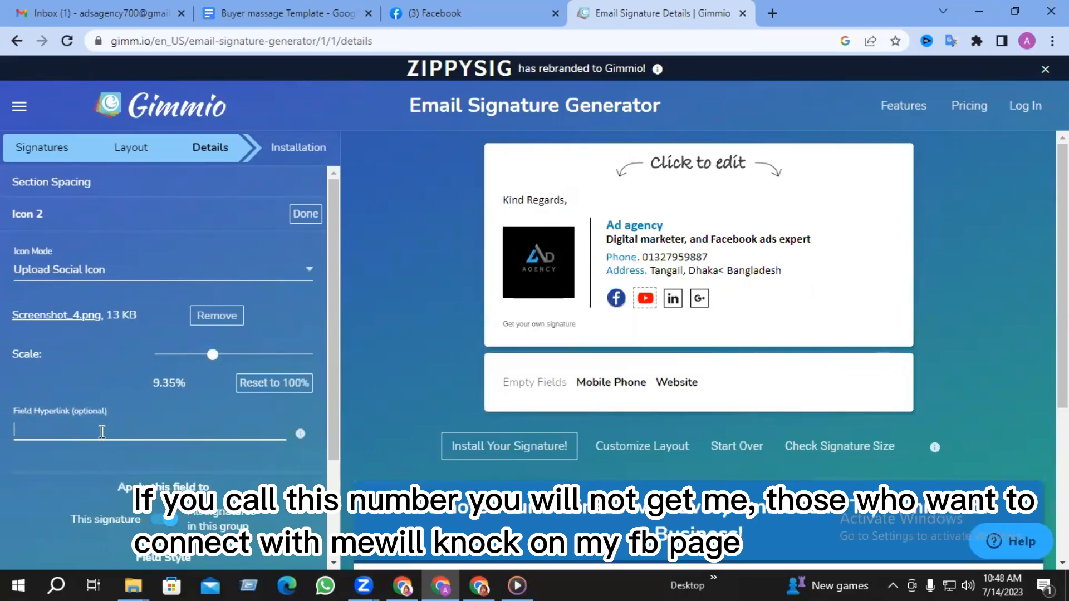
left_click(479, 586)
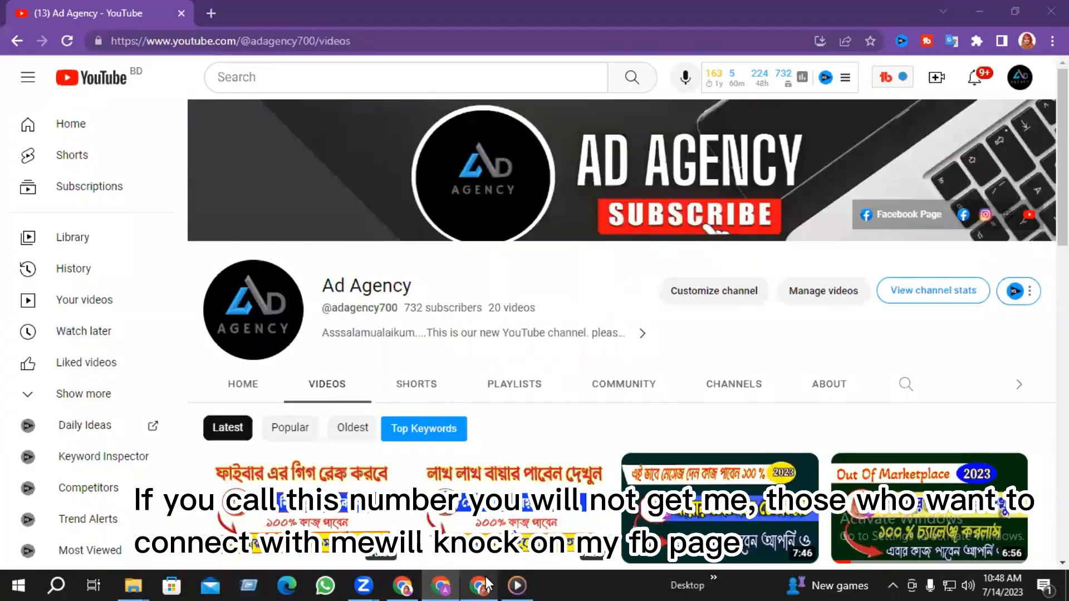
left_click(330, 41)
right_click(330, 40)
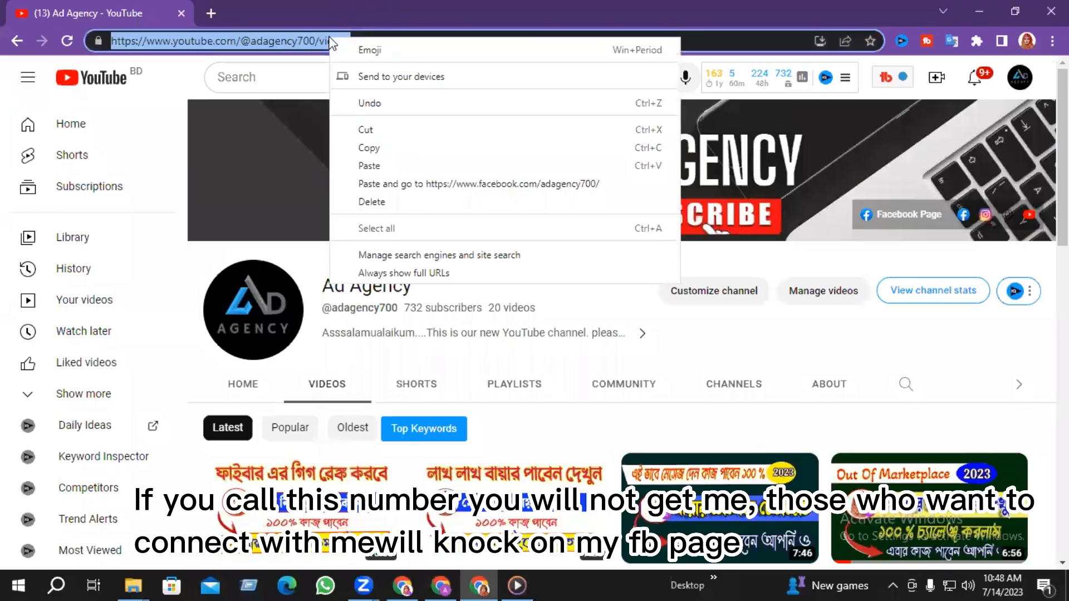
left_click(368, 147)
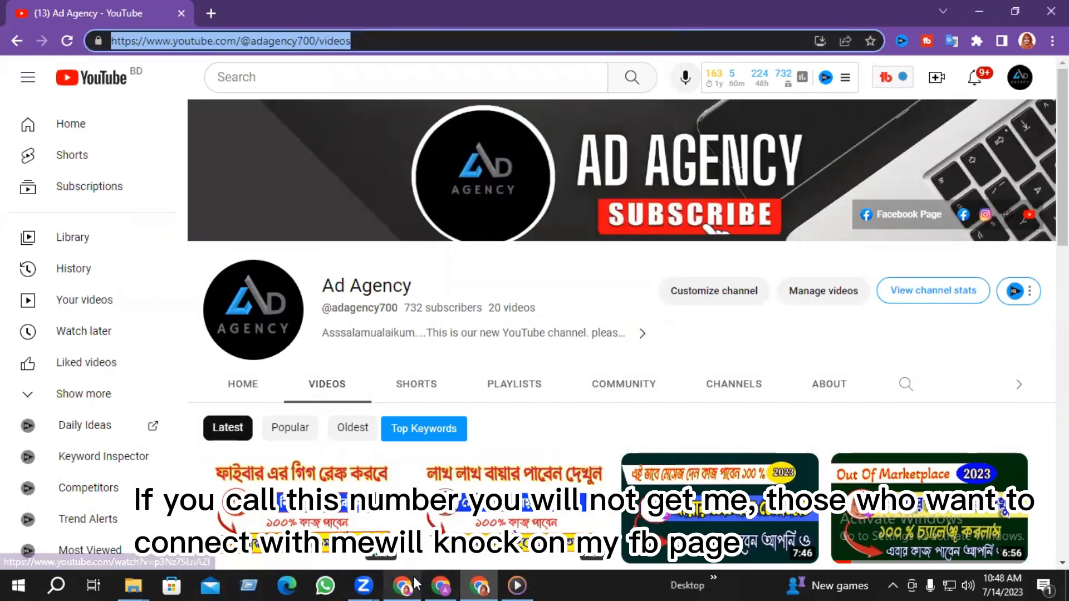
left_click(438, 584)
left_click(79, 422)
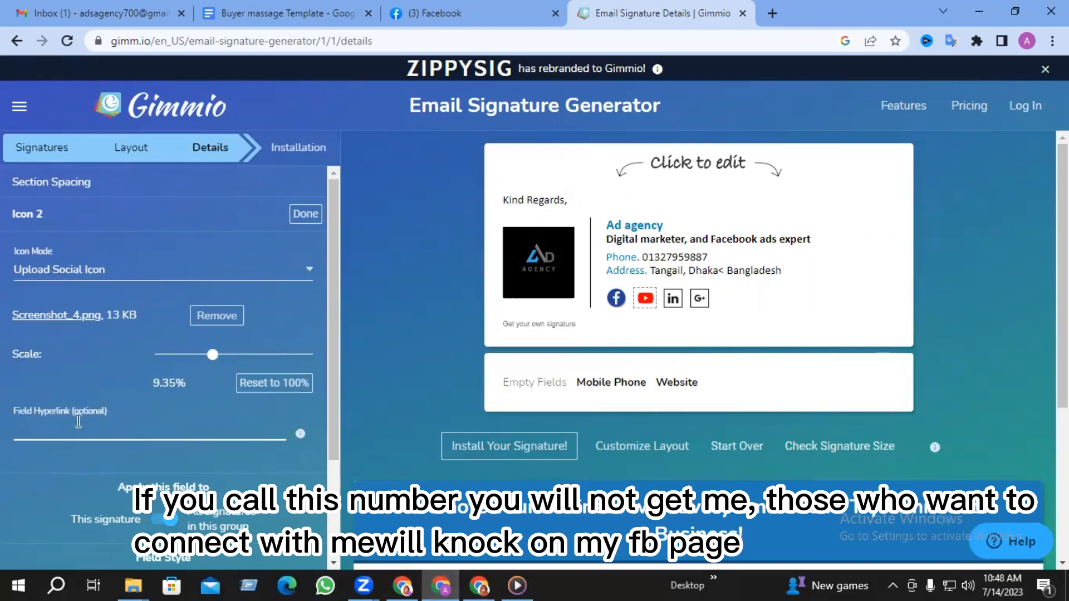
key("ctrl+v")
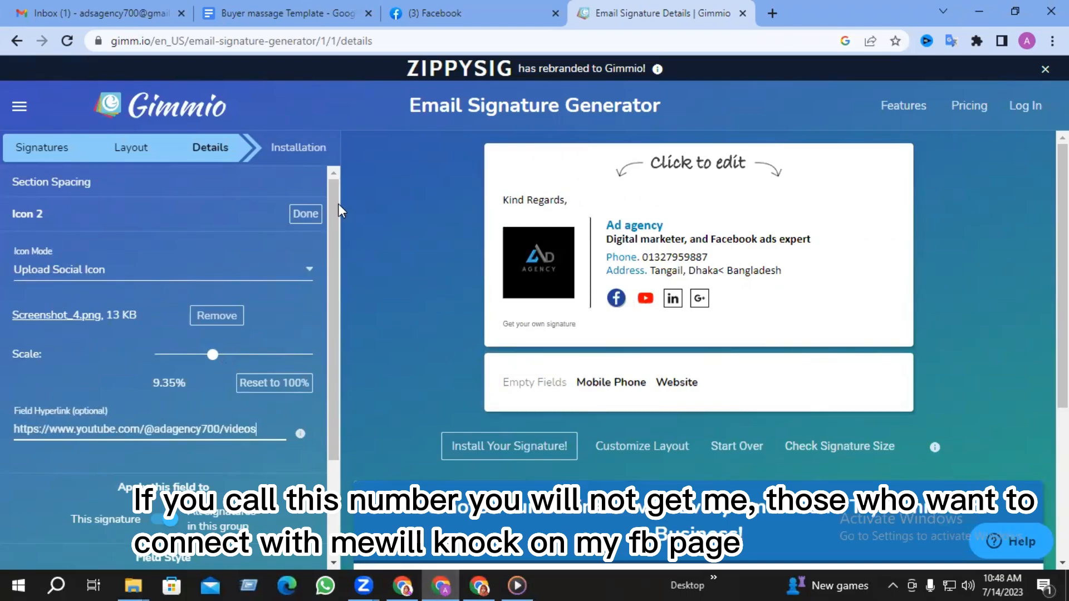
left_click(304, 214)
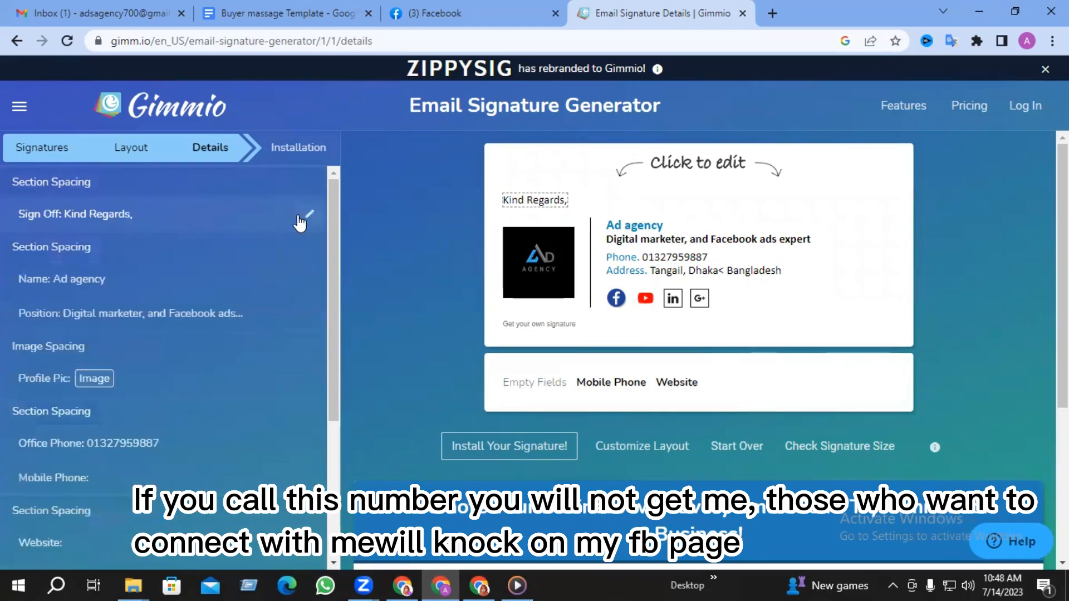
- Replace the LinkedIn icon with the uploaded 174857.png logo scaled to 3.90%
left_click(672, 299)
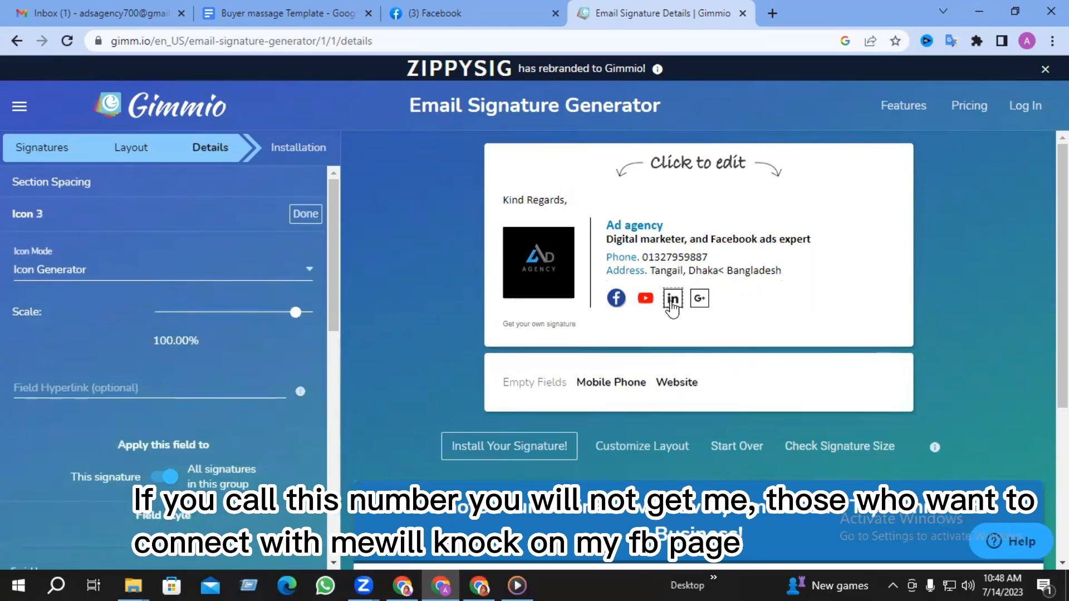
left_click(306, 273)
left_click(66, 305)
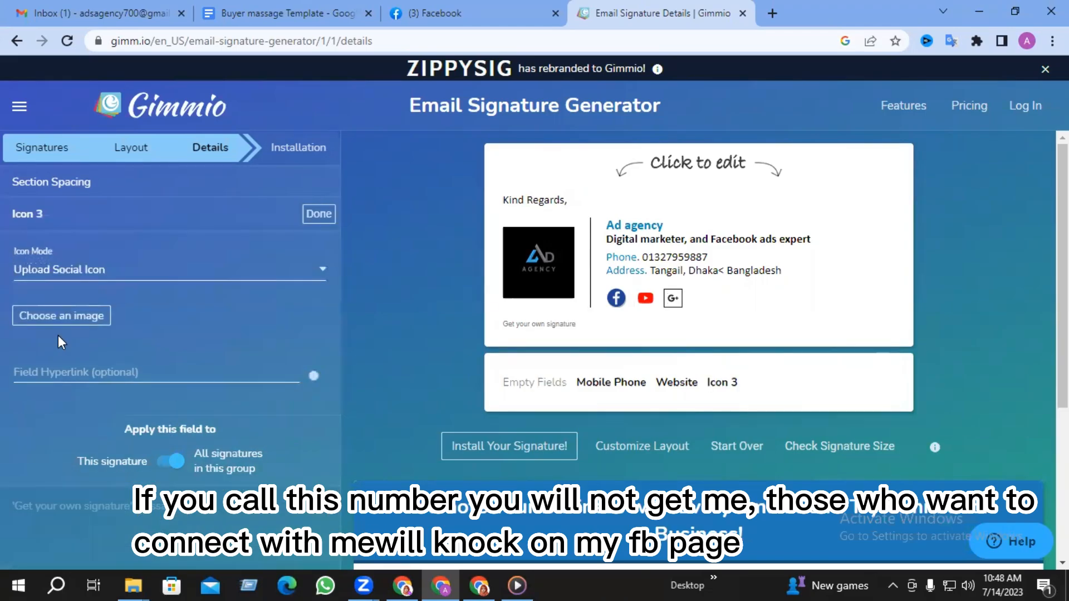
left_click(55, 319)
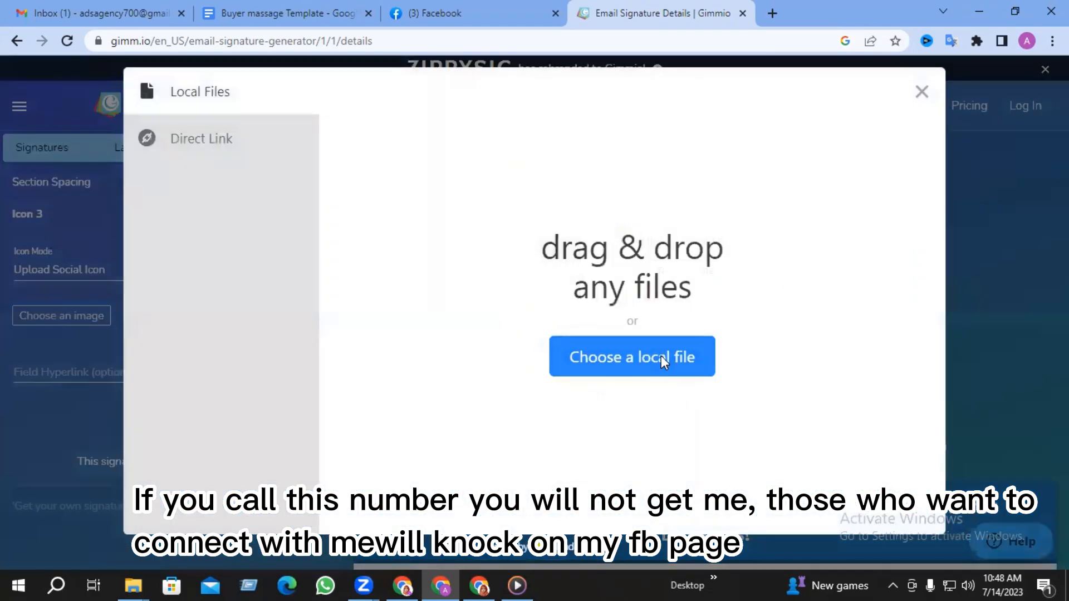
left_click(663, 361)
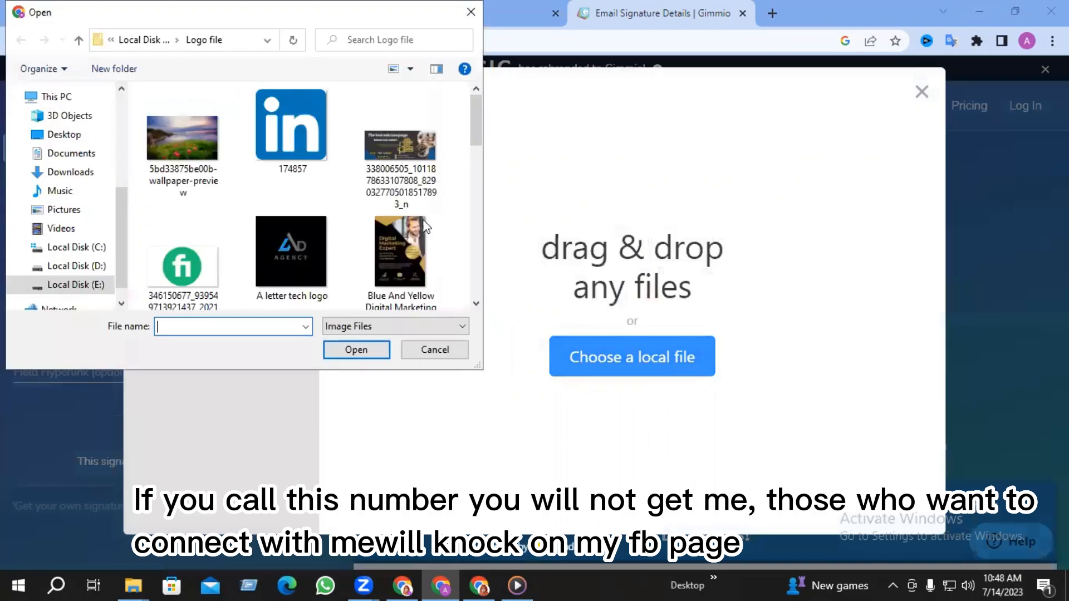
left_click(327, 151)
left_click(891, 499)
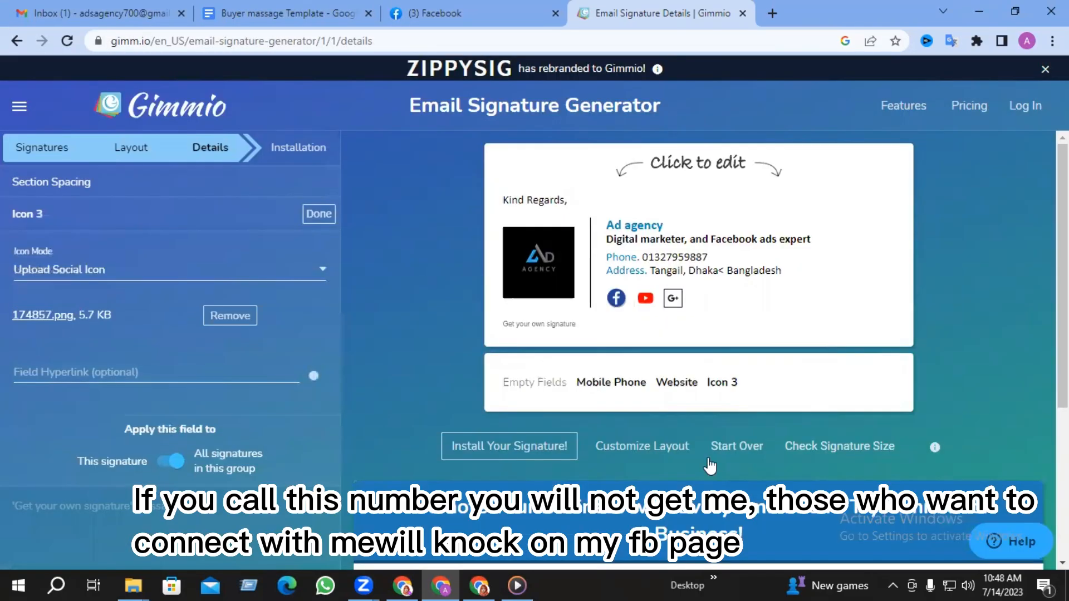
left_click_drag(217, 354, 181, 357)
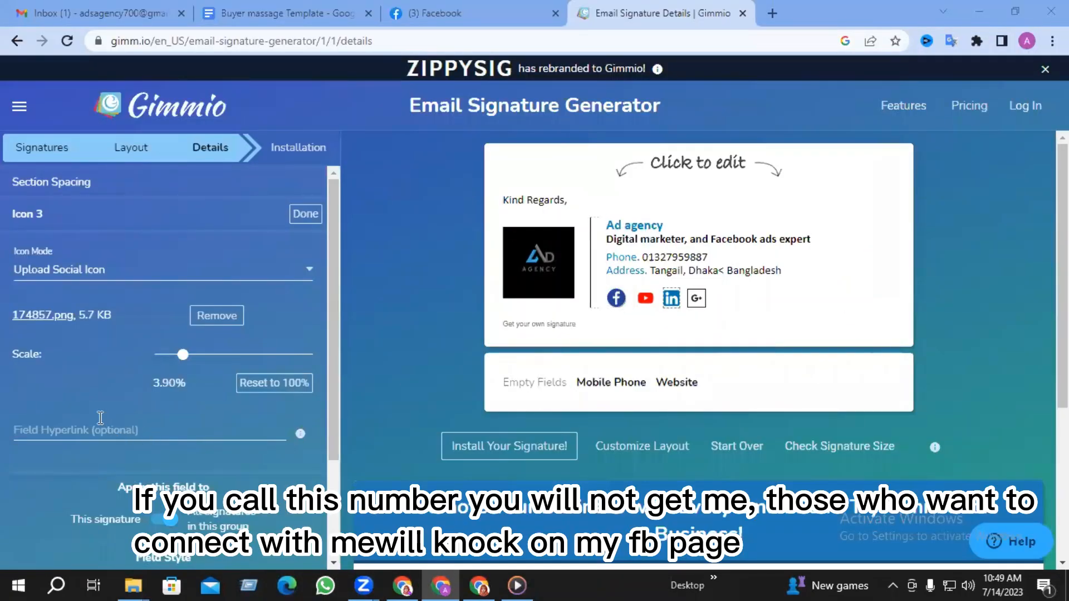
- Paste the LinkedIn profile address as the LinkedIn icon's hyperlink
left_click(101, 429)
key("ctrl+v")
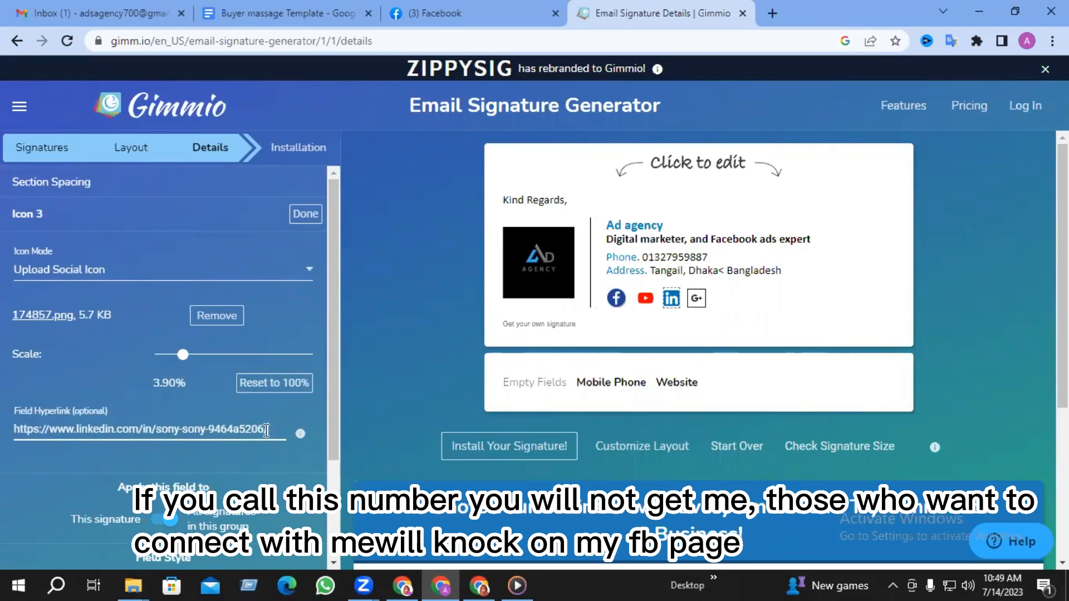
left_click(306, 216)
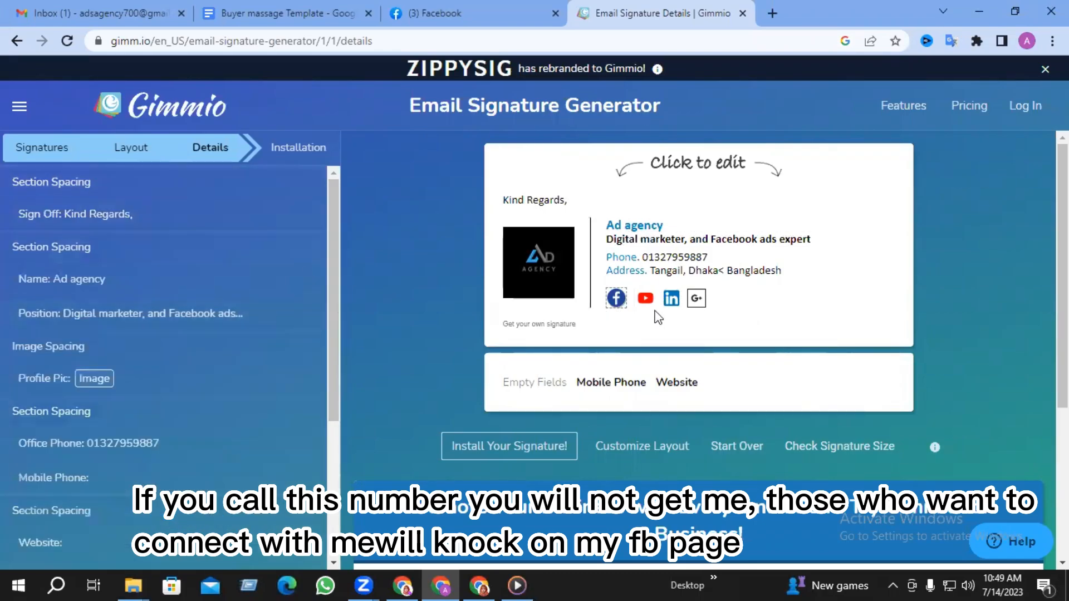
- Replace the Google+ icon with an uploaded WhatsApp logo scaled to 20.94%
left_click(695, 307)
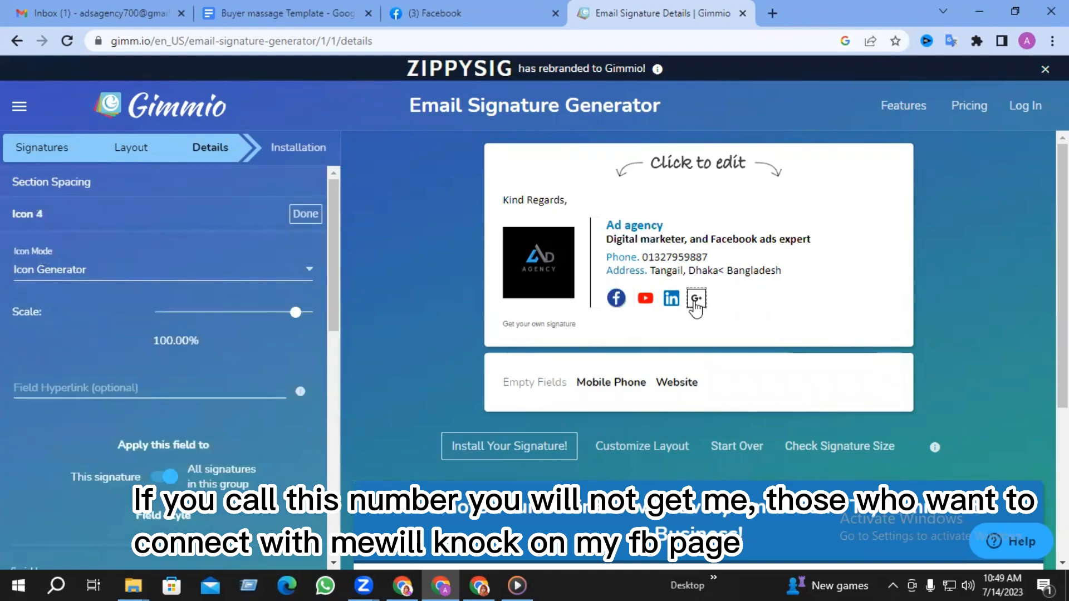
left_click(312, 273)
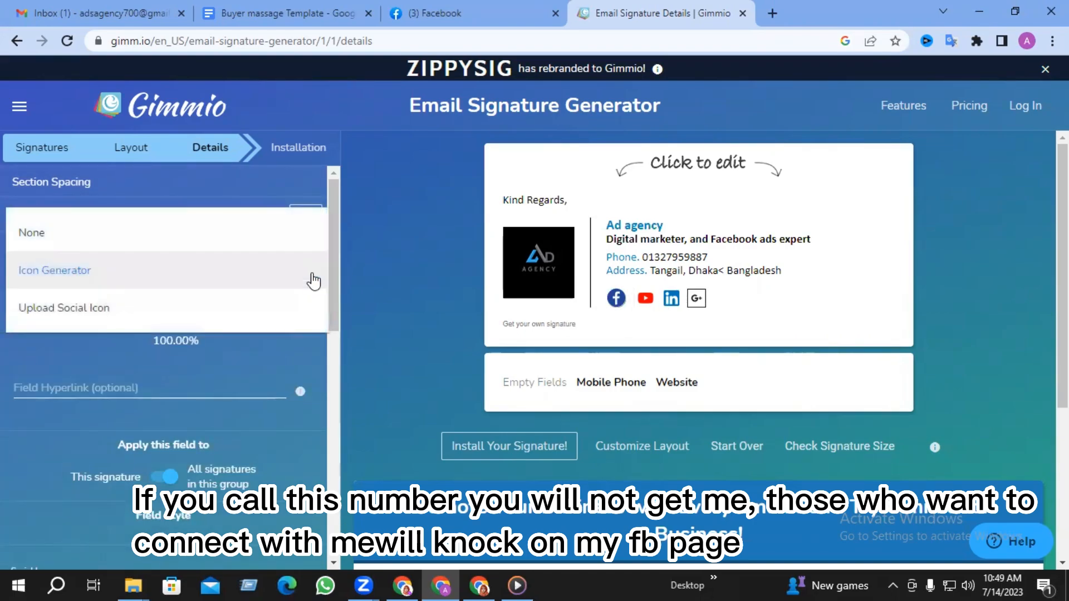
left_click(89, 308)
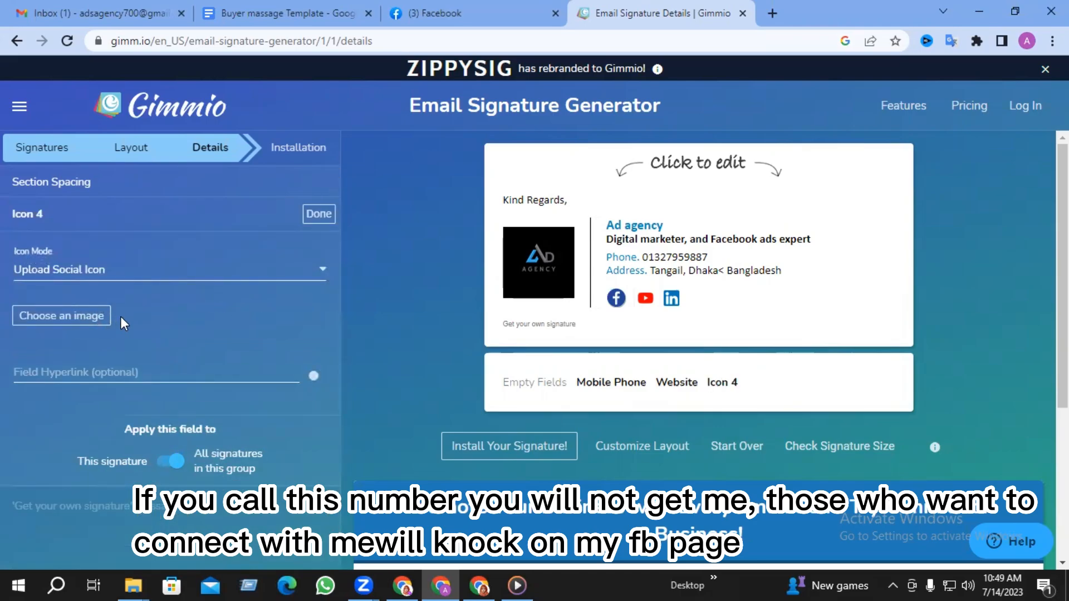
left_click(59, 316)
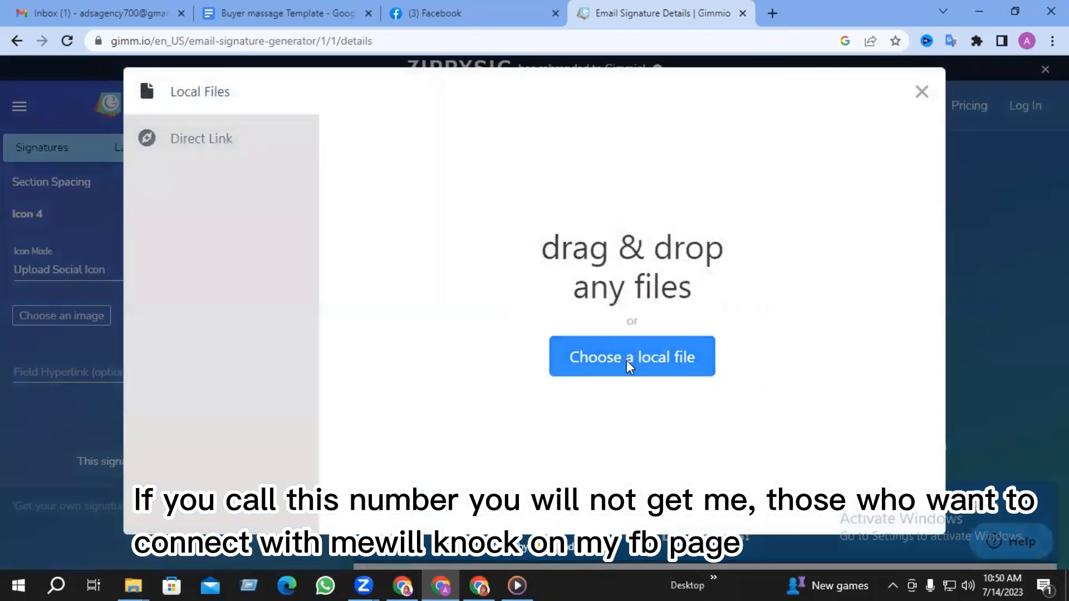
left_click(627, 360)
scroll(255, 240, "down", 3)
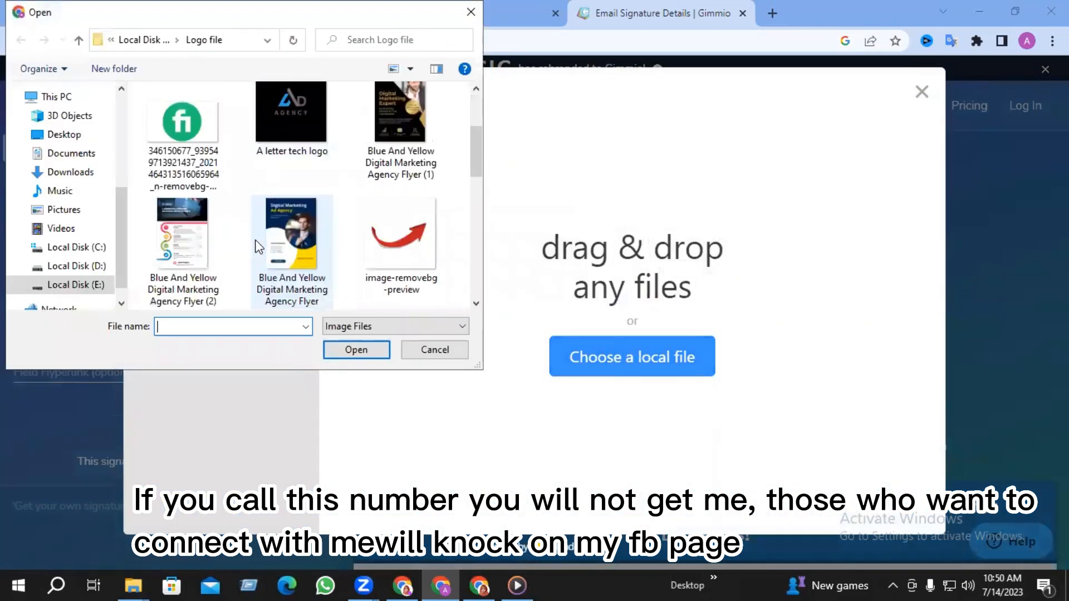
scroll(256, 245, "down", 6)
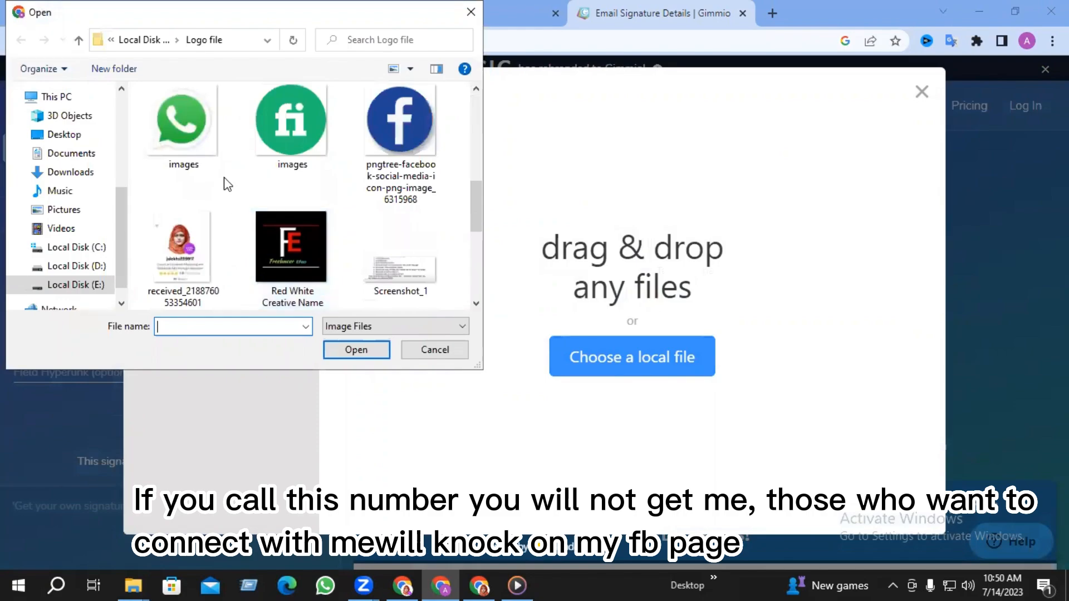
left_click(189, 146)
left_click(355, 349)
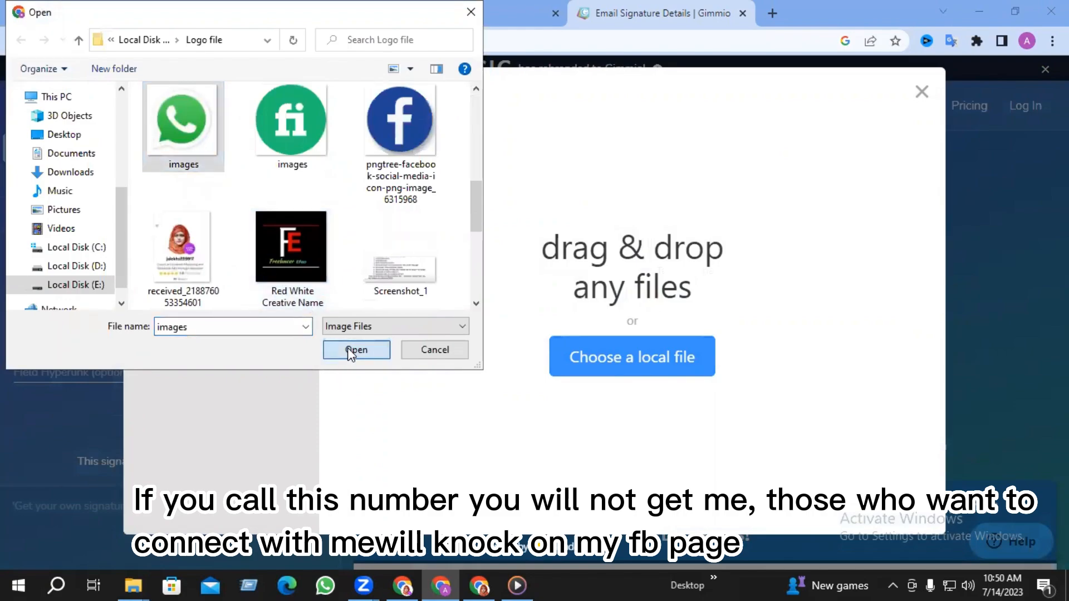
left_click(890, 490)
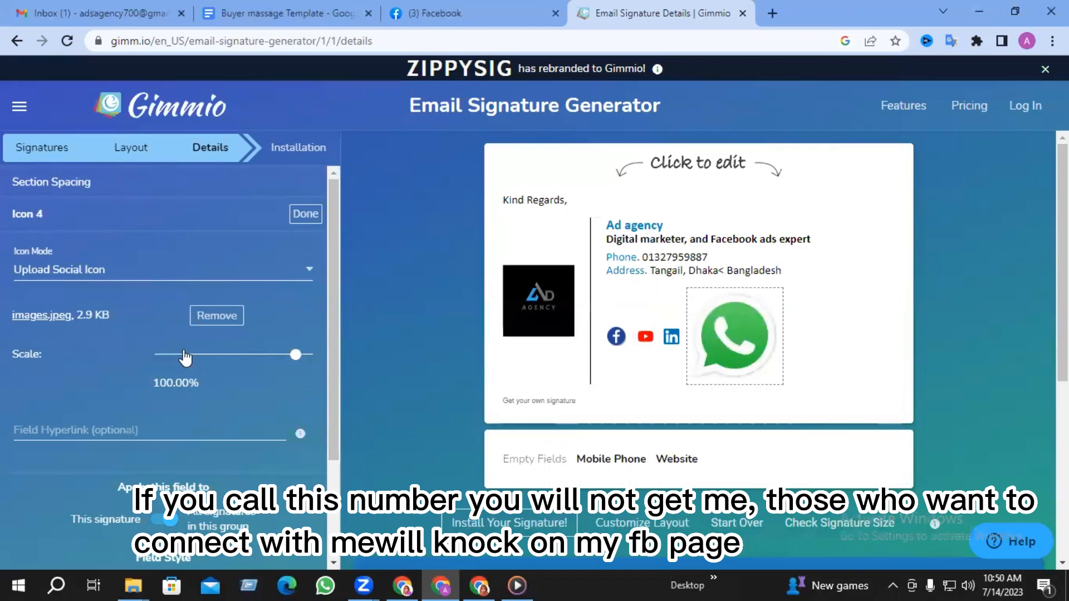
left_click_drag(186, 355, 239, 360)
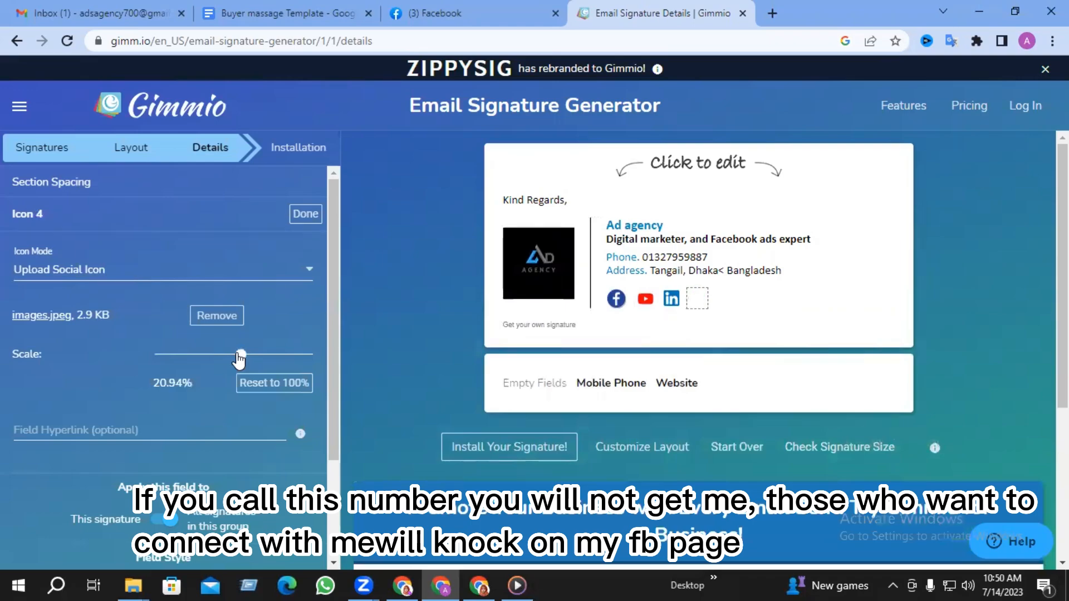
left_click(129, 428)
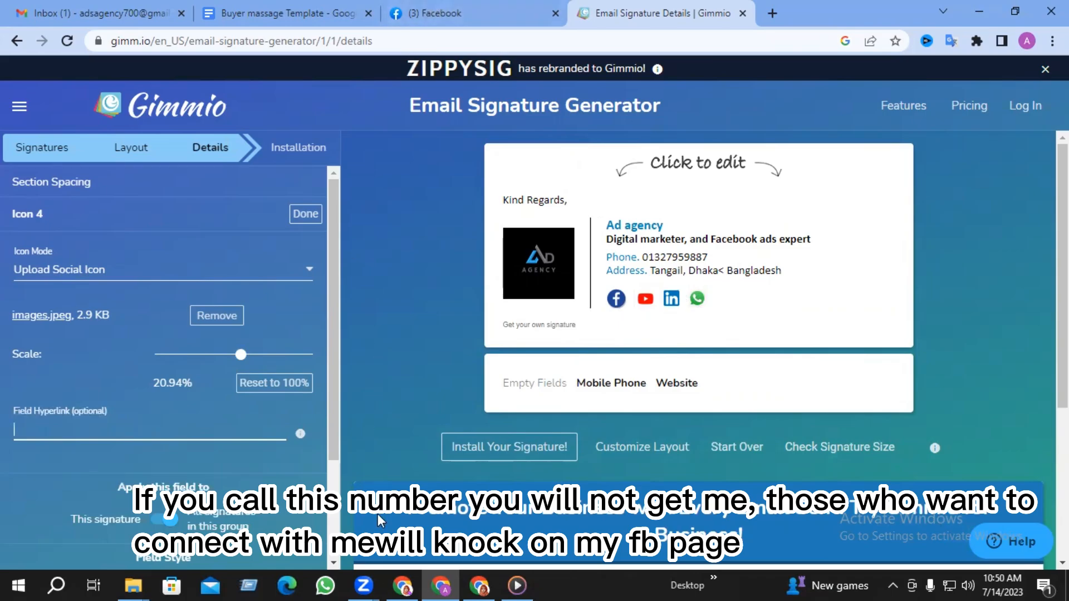
left_click(339, 585)
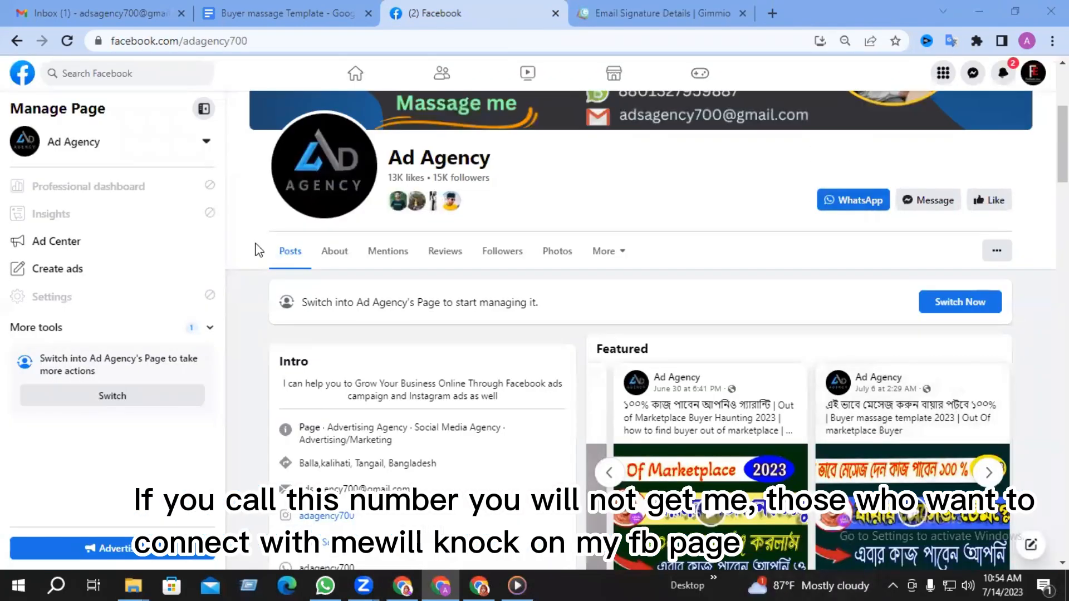
- Open the Facebook page's WhatsApp chat link and copy its api.whatsapp.com address
left_click(841, 206)
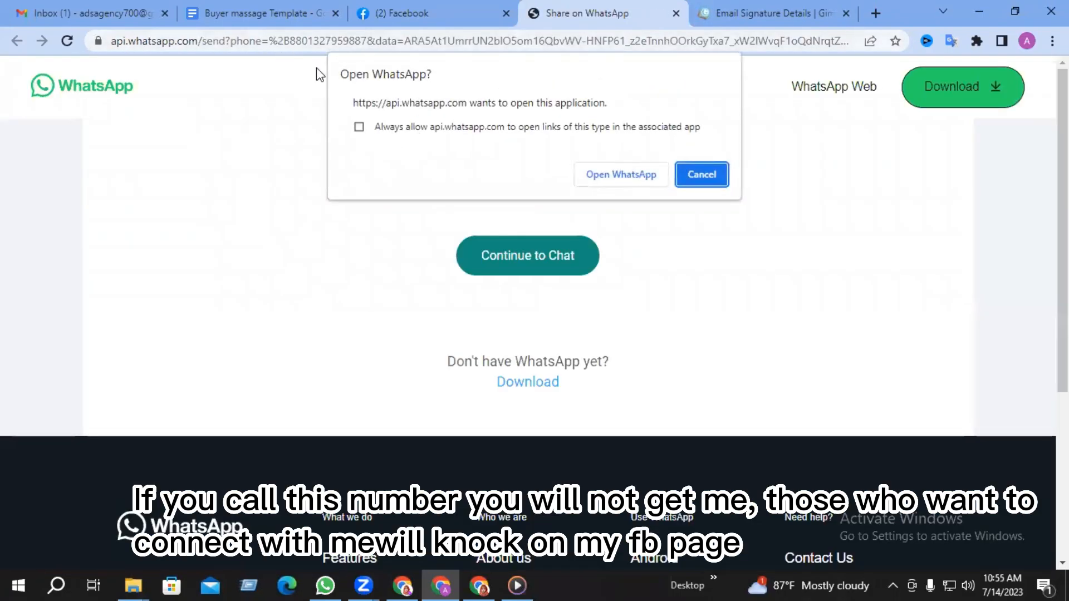
right_click(266, 41)
left_click(298, 134)
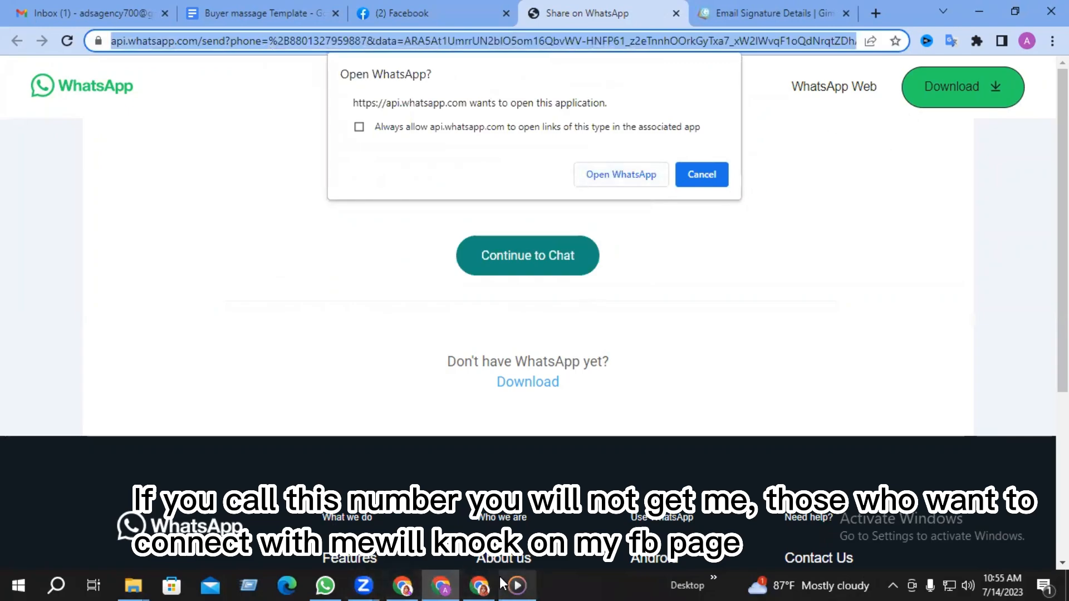
left_click(442, 585)
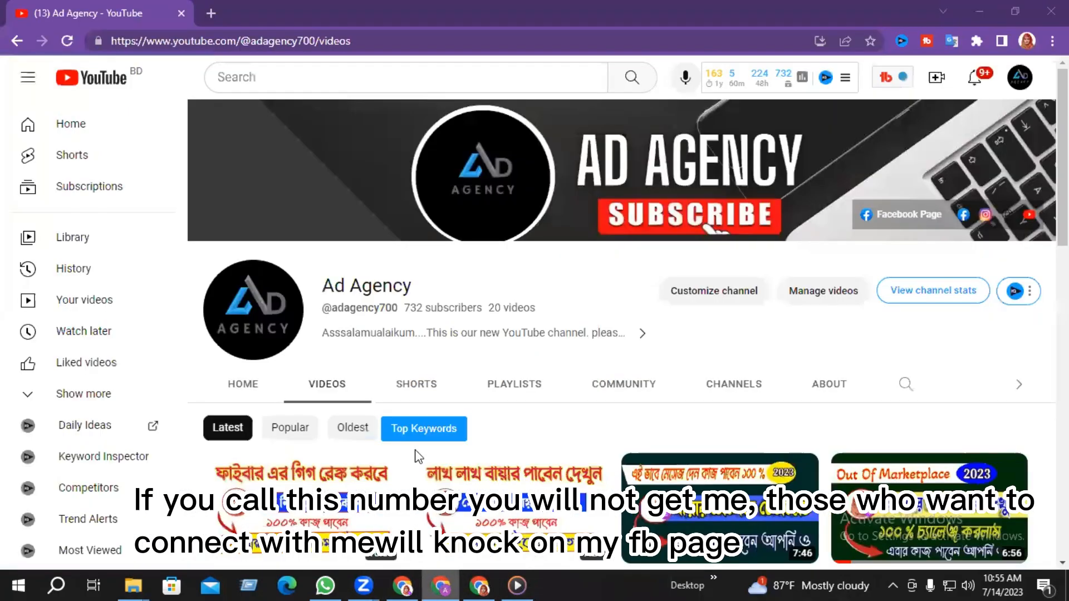
left_click(441, 585)
left_click(289, 11)
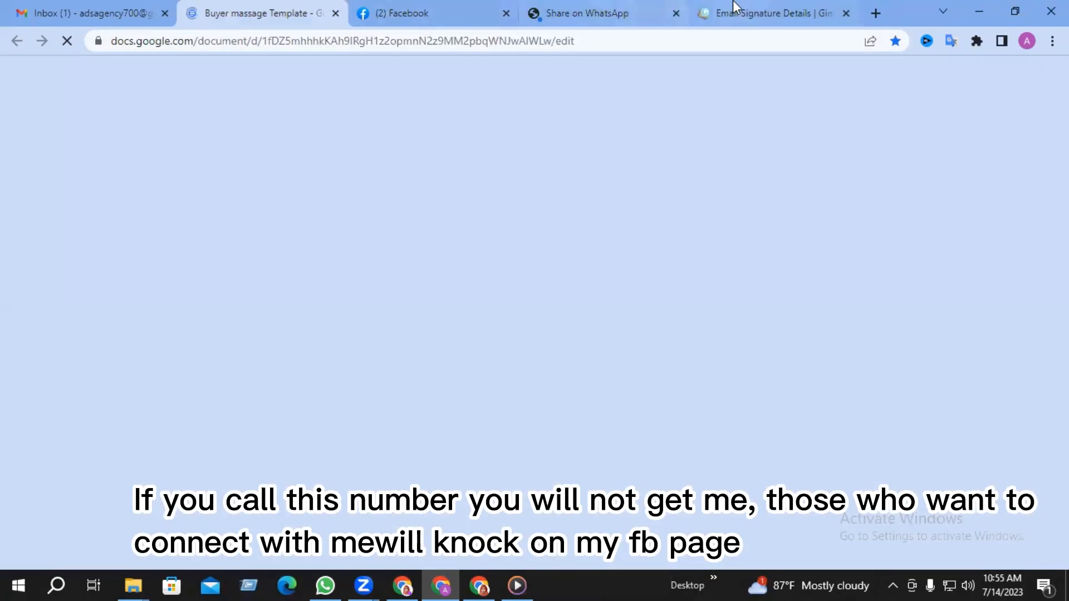
left_click(763, 13)
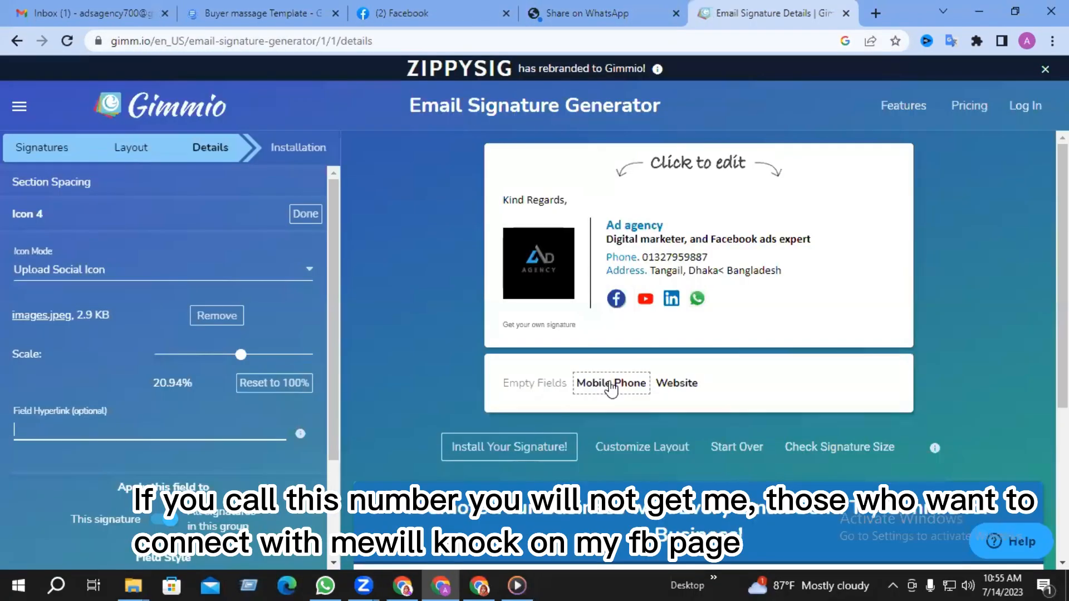
- Paste the WhatsApp chat link into the WhatsApp icon's hyperlink, then rescale YouTube to 10.99%
right_click(105, 426)
left_click(161, 301)
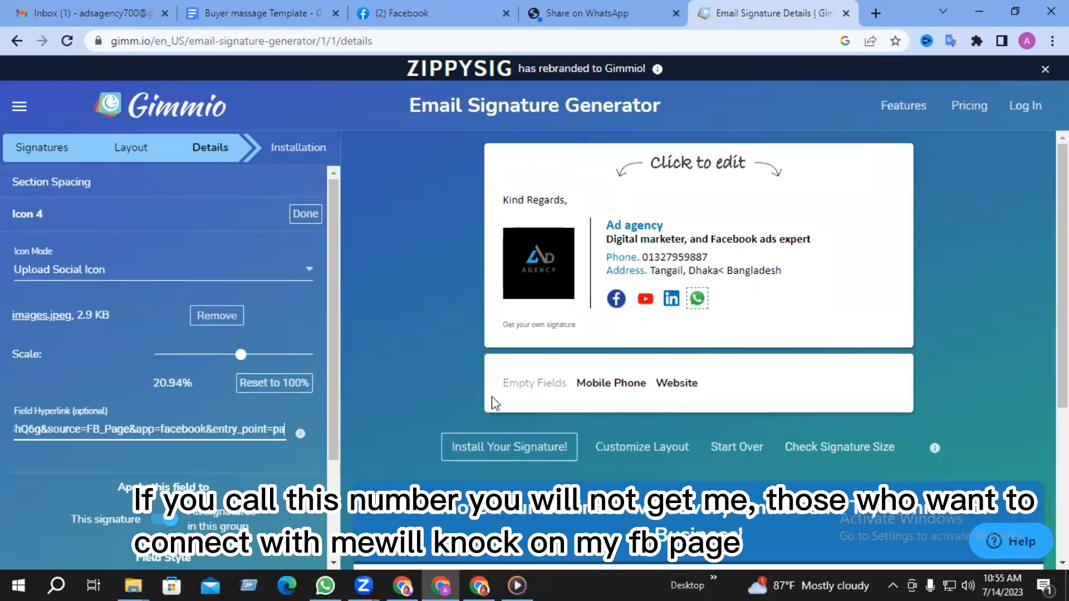
left_click(301, 219)
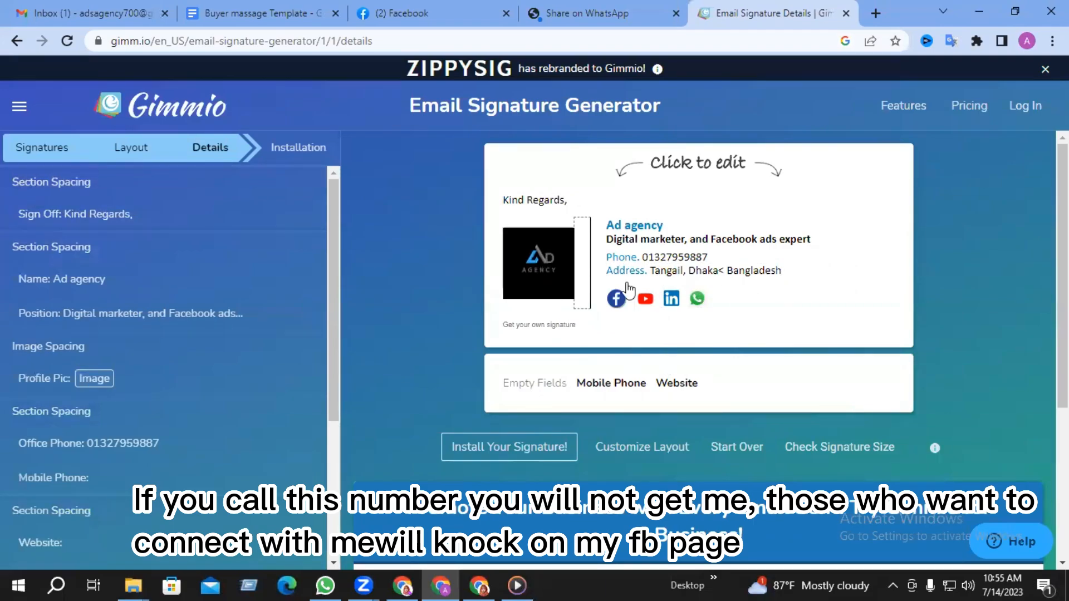
left_click(646, 299)
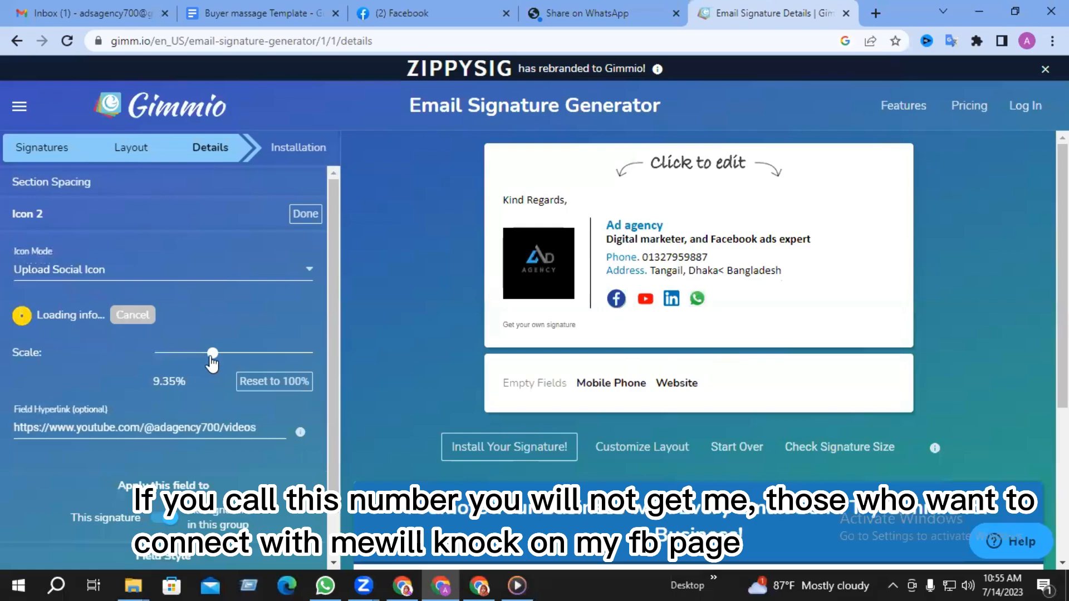
mouse_move(212, 353)
left_mouse_down()
mouse_move(225, 354)
mouse_move(216, 357)
left_mouse_up()
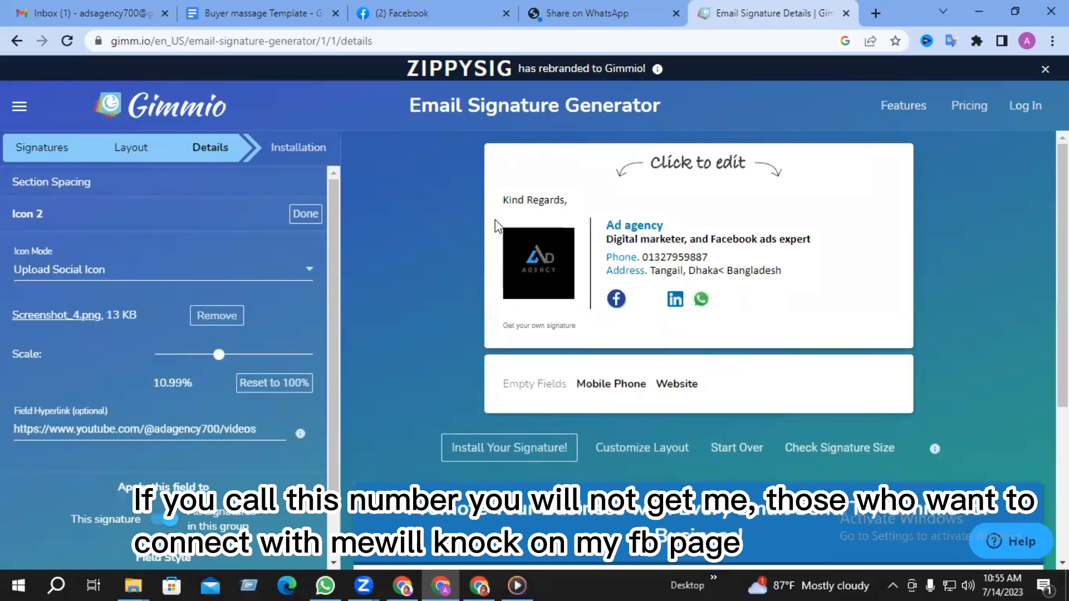
- Change the sign-off text from 'Kind Regards,' to 'Ad agency'
left_click(534, 200)
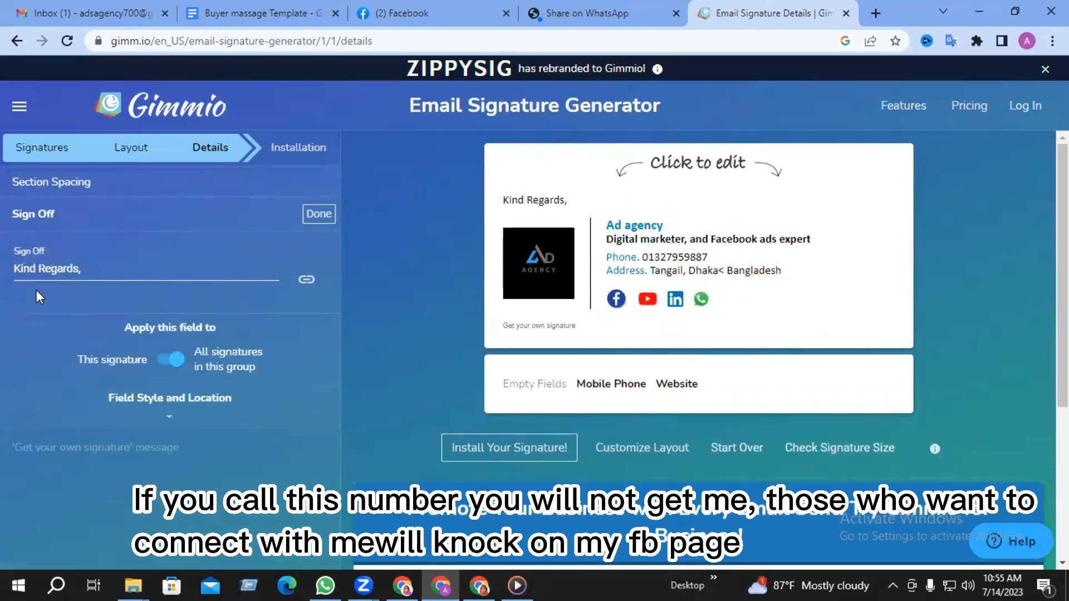
left_click(107, 272)
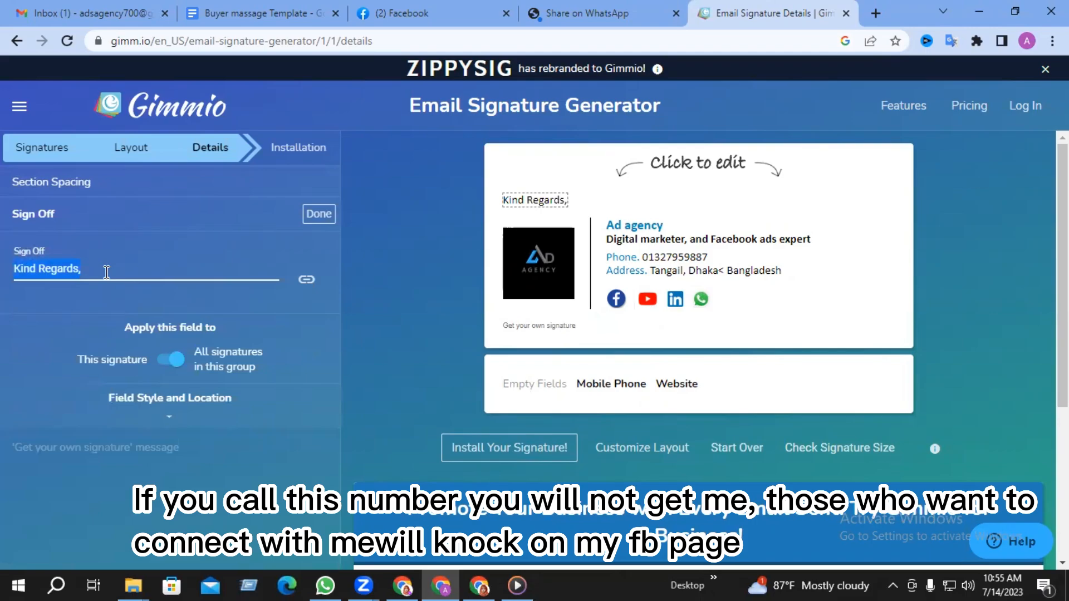
type("Ad agency")
left_click(314, 215)
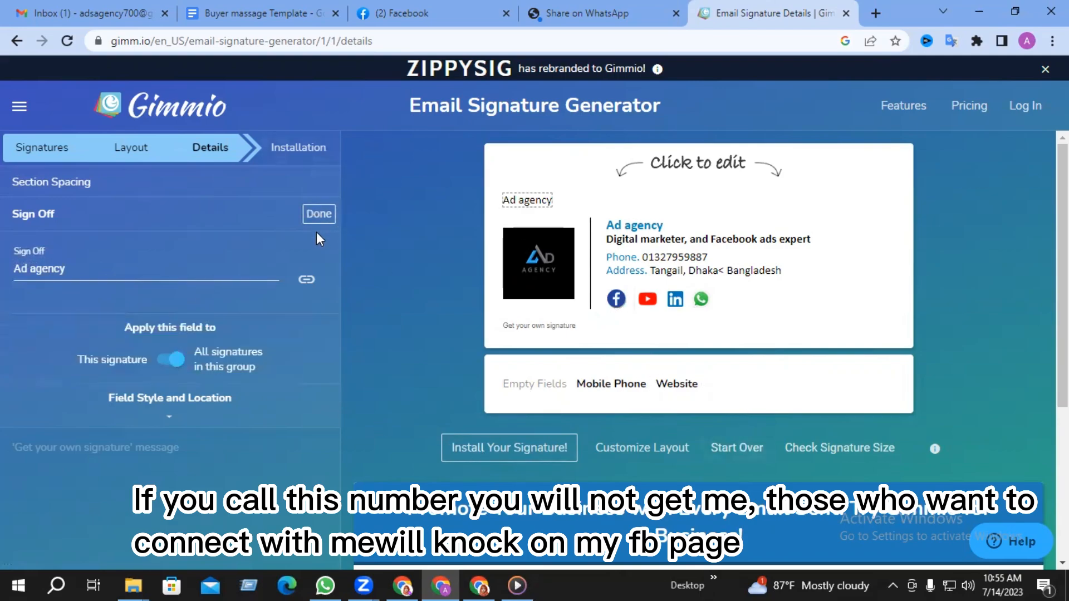
left_click(318, 212)
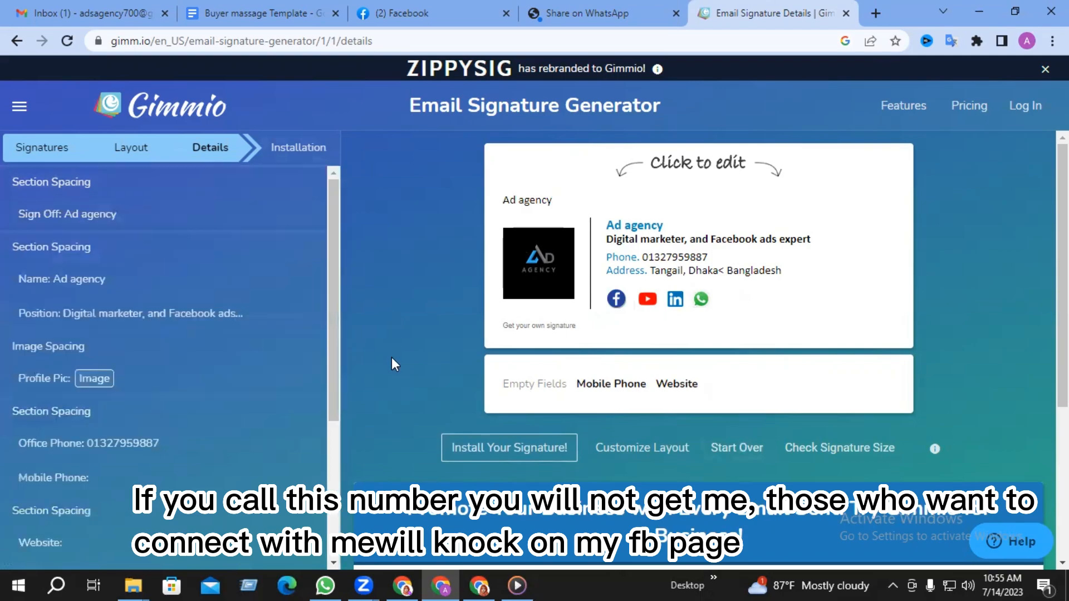
- Go to the Install Your Signature step and copy the signature with the Click here button
scroll(232, 472, "down", 4)
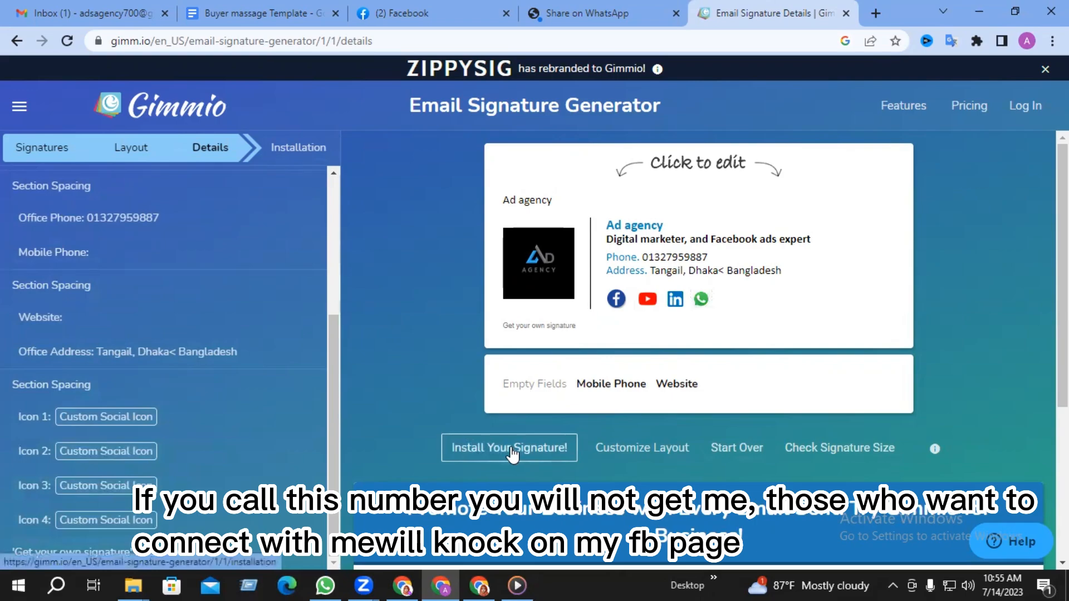
left_click(512, 451)
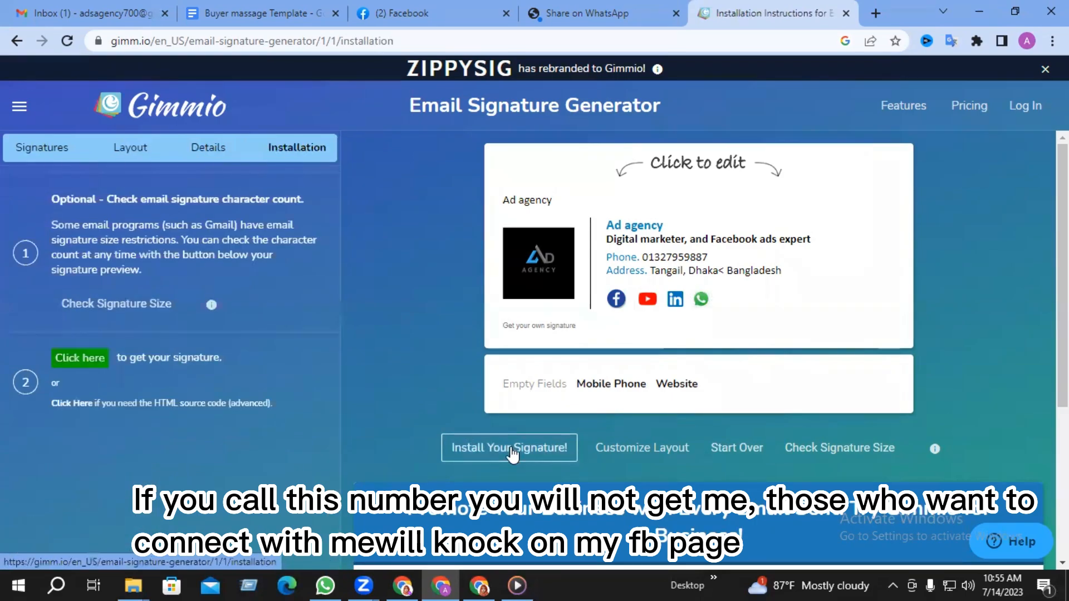
left_click(67, 365)
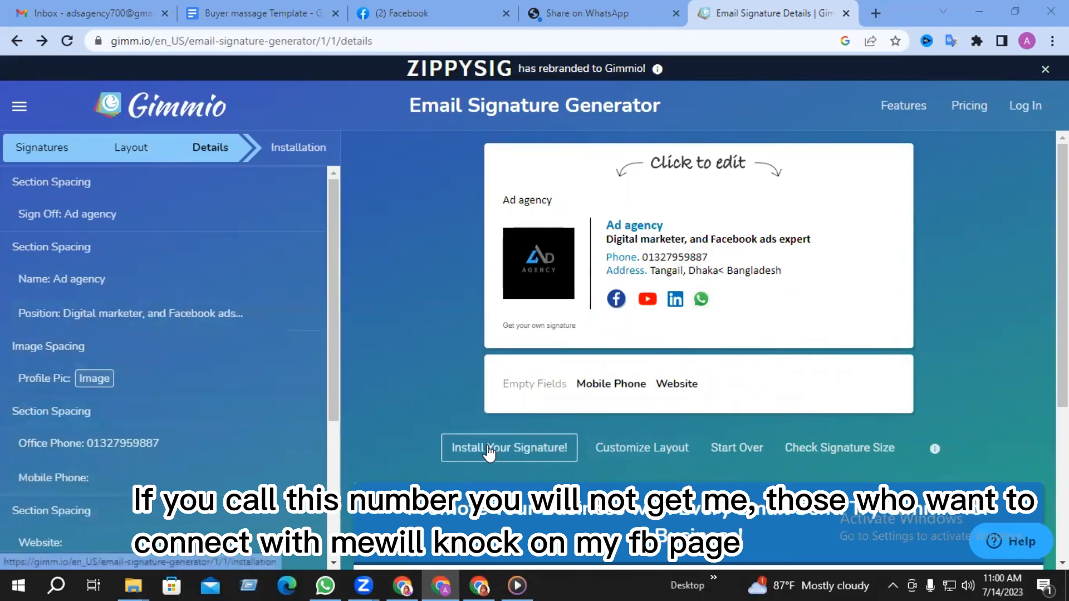
- Open Gmail's full settings and scroll the General tab down to the Signature section
left_click(59, 6)
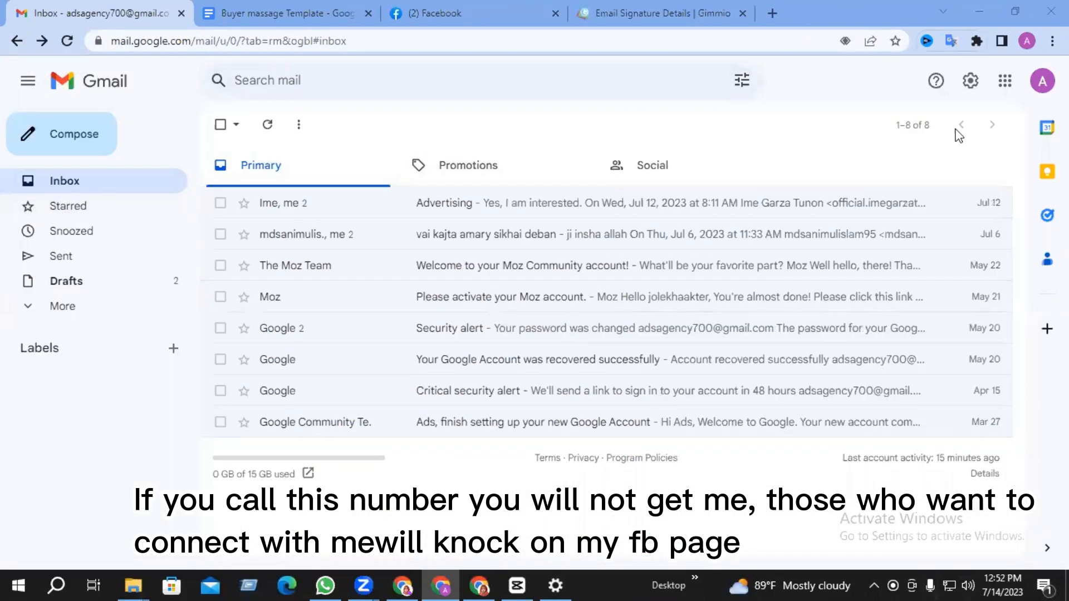
left_click(972, 81)
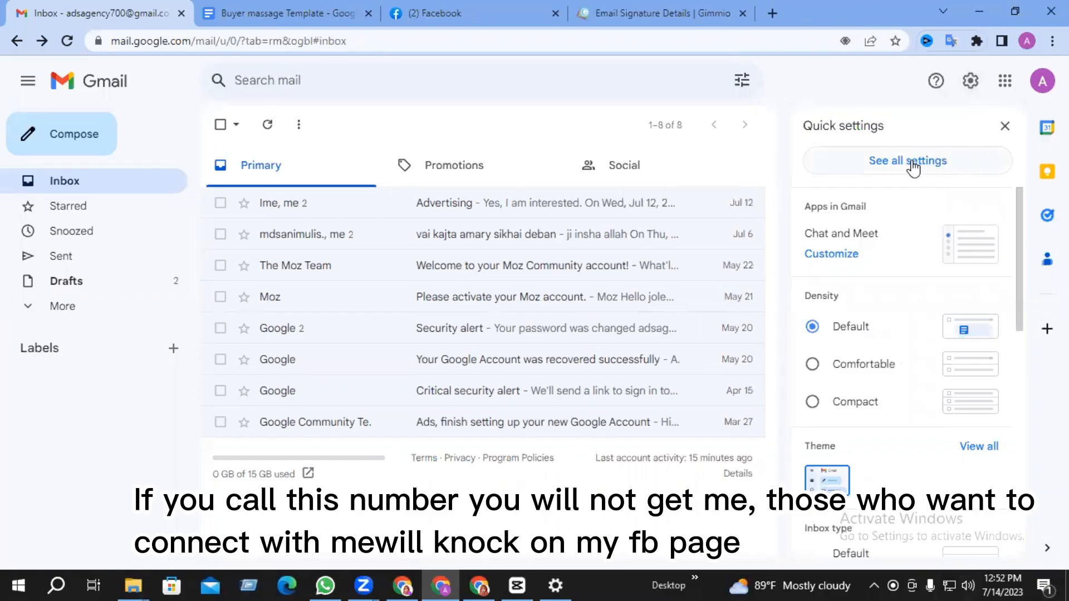
left_click(880, 174)
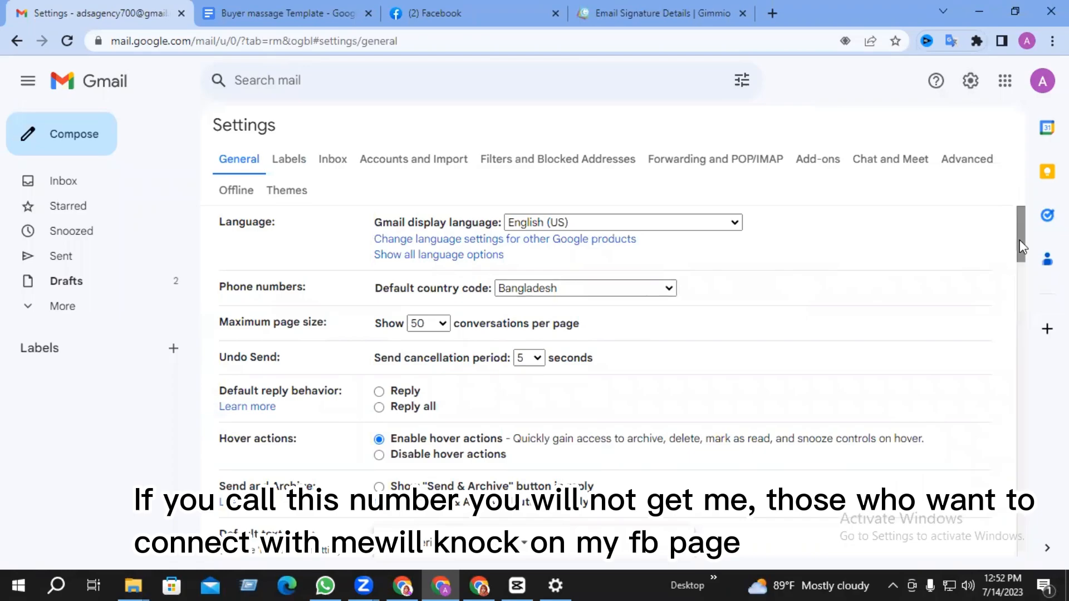
left_click_drag(1021, 245, 1021, 354)
scroll(1003, 399, "down", 15)
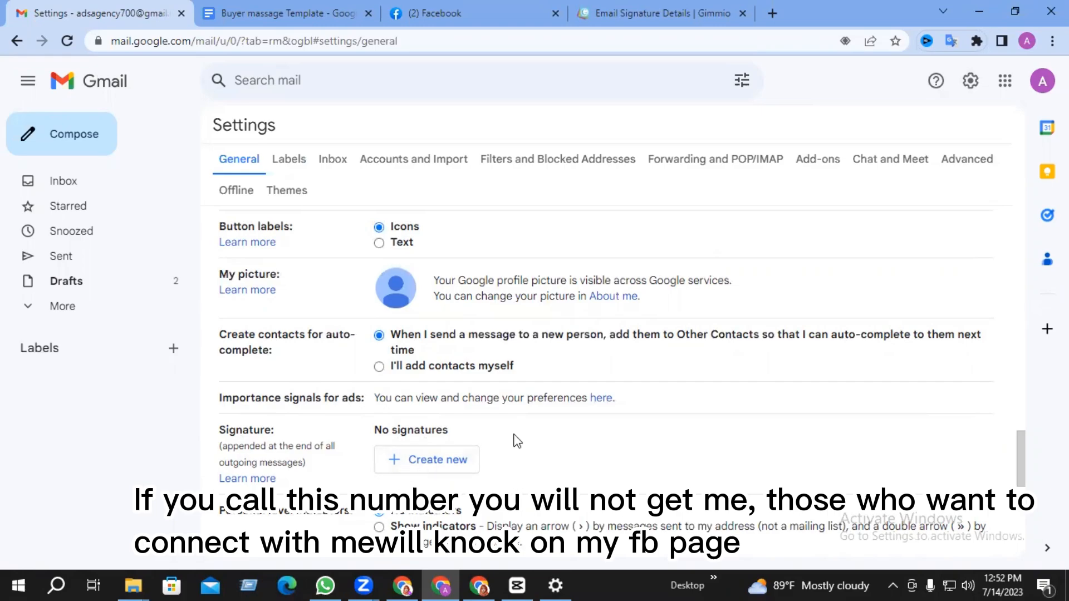
scroll(415, 482, "down", 1)
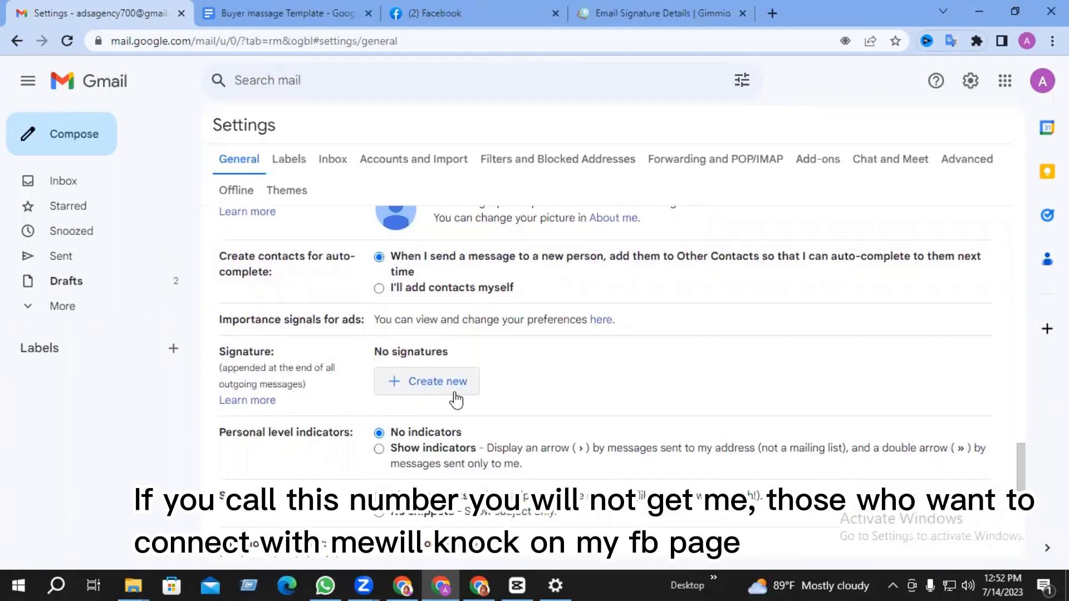
- Create a new, empty Gmail signature named 'Ad agency'
left_click(397, 388)
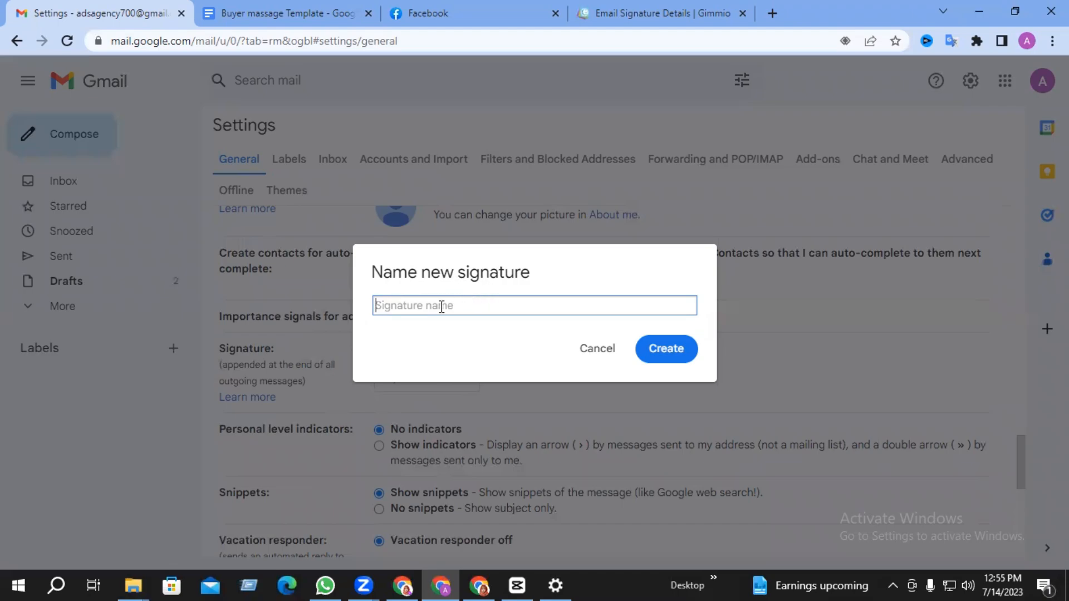
type("Ad agency")
left_click(663, 351)
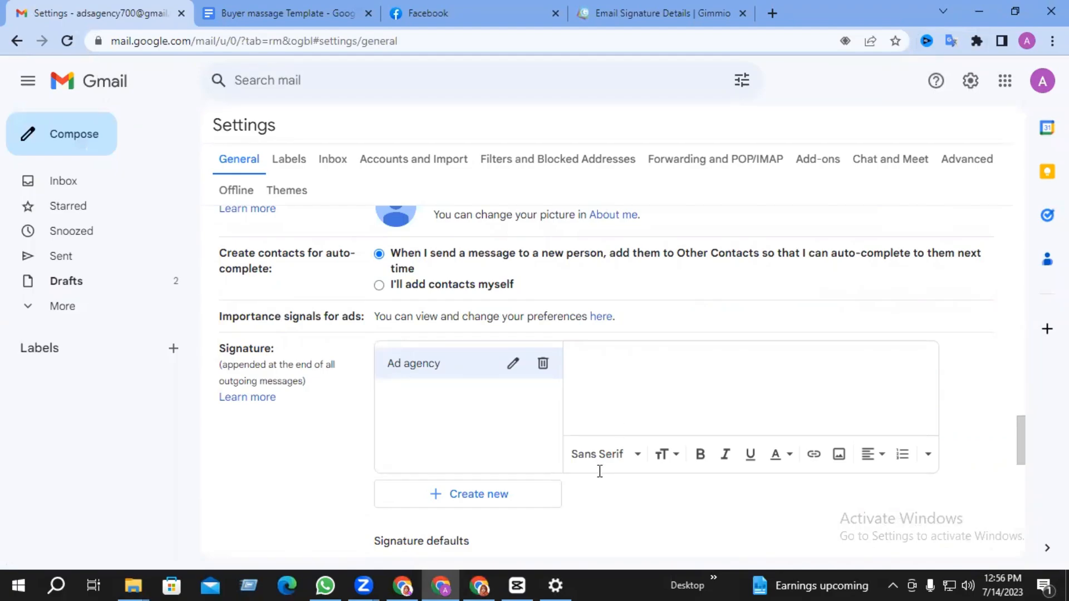
left_click(641, 13)
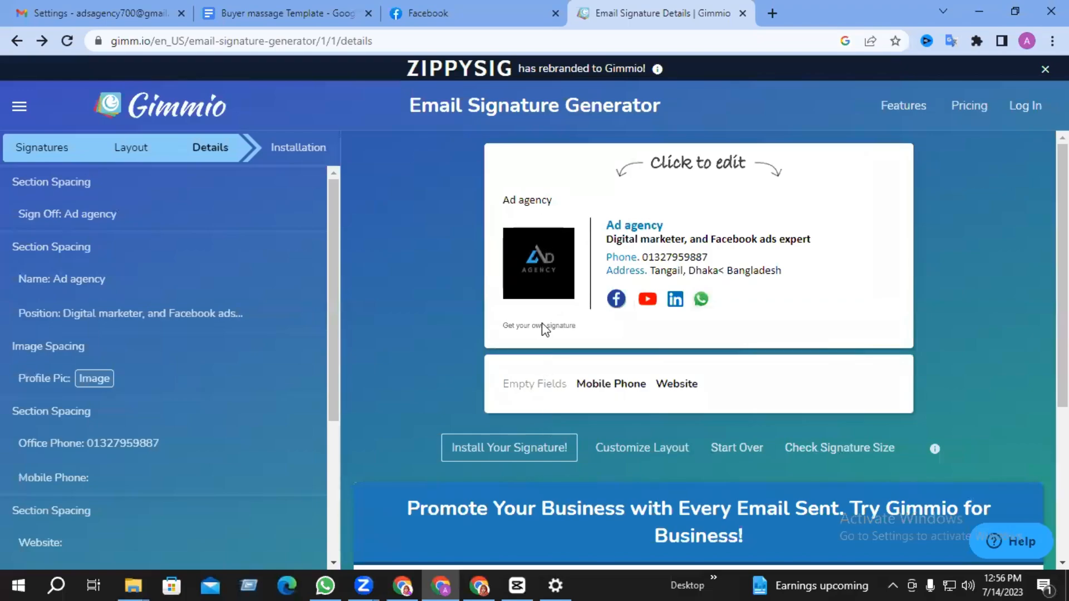
- Paste the copied Gimmio signature design into the empty Ad agency signature
left_click(265, 11)
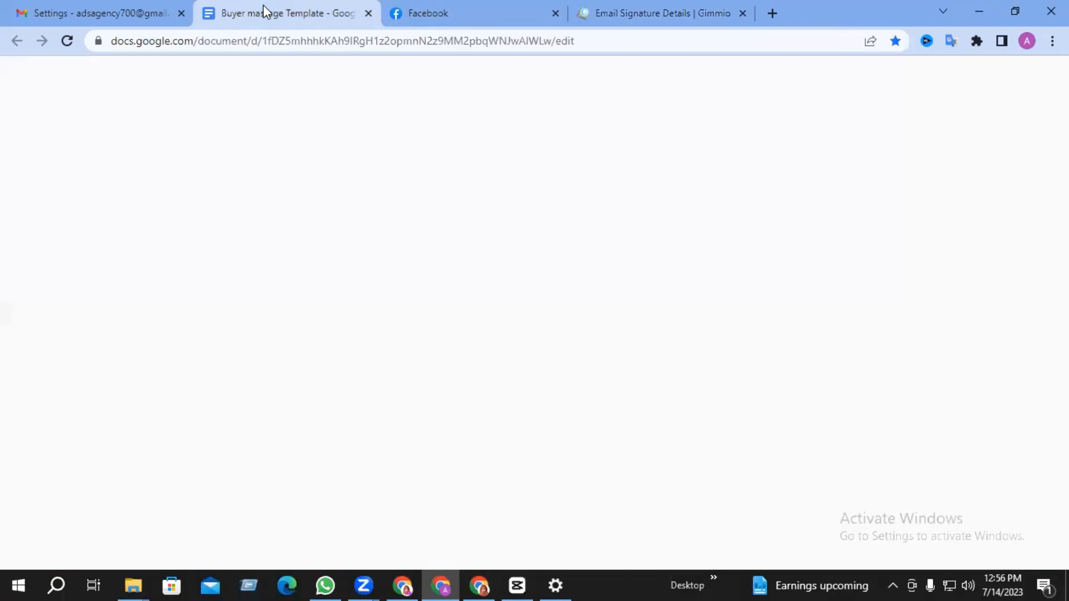
left_click(134, 13)
left_click(635, 385)
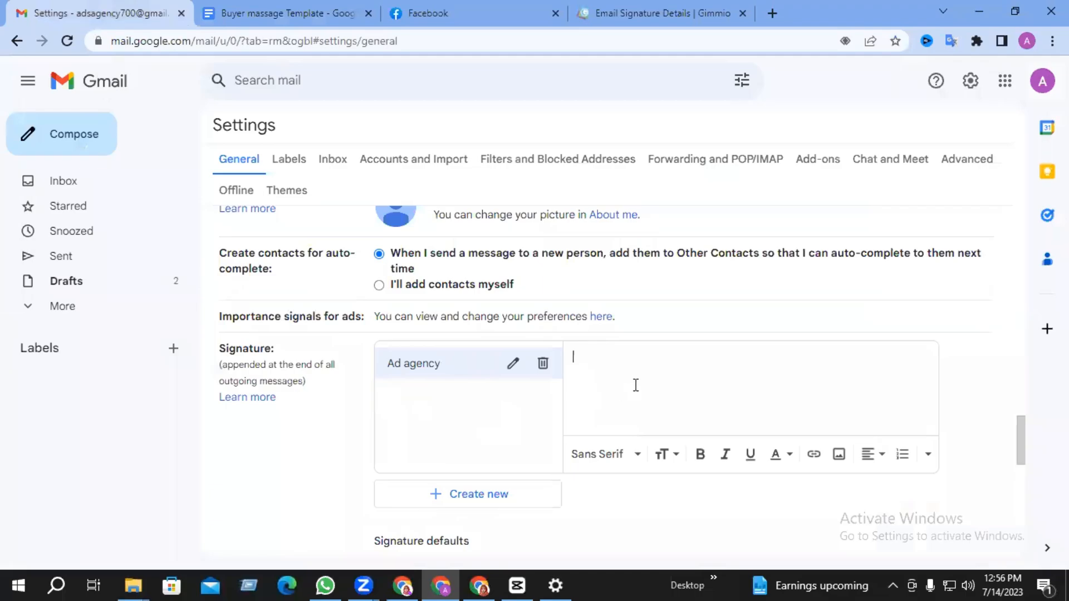
key("ctrl+v")
scroll(711, 396, "up", 3)
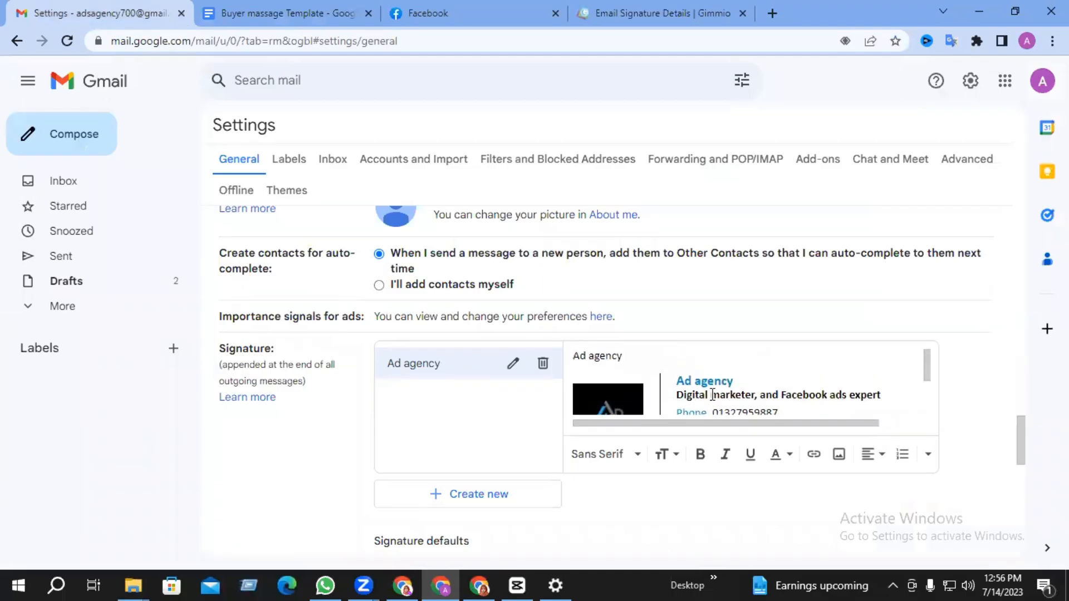
scroll(712, 395, "down", 3)
- Delete the 'Get your own signature' line from the pasted signature
key("ctrl+a")
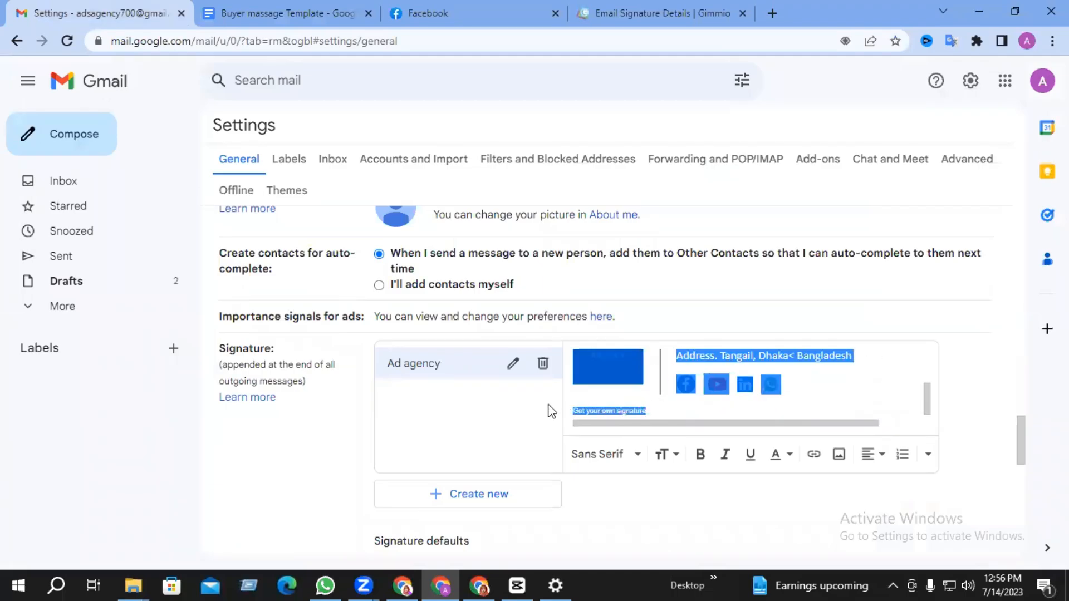
left_click(582, 407)
left_click(589, 411)
triple_click(590, 411)
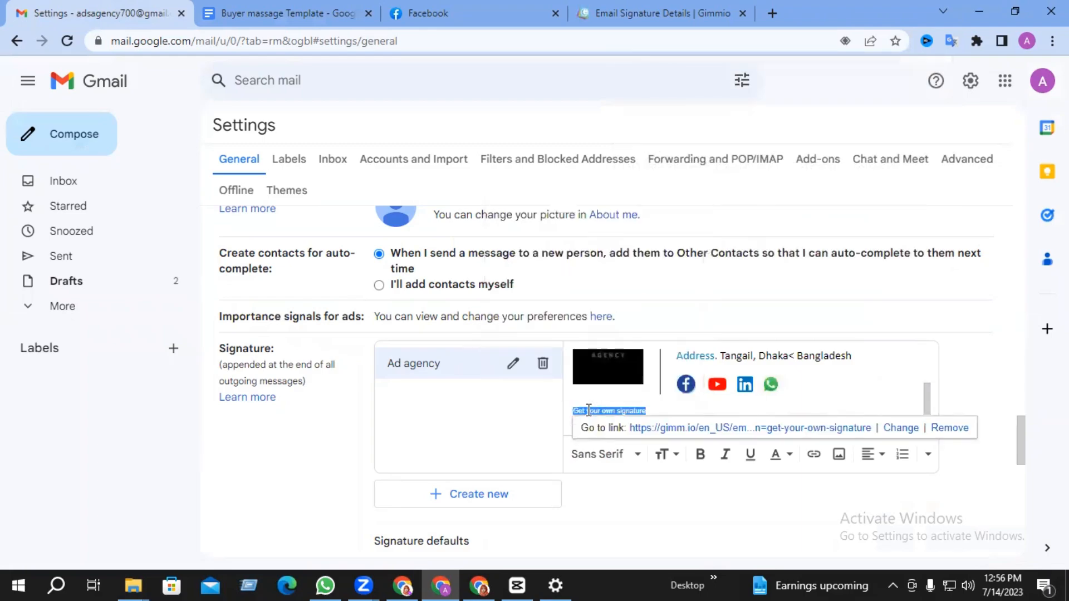
key("Delete")
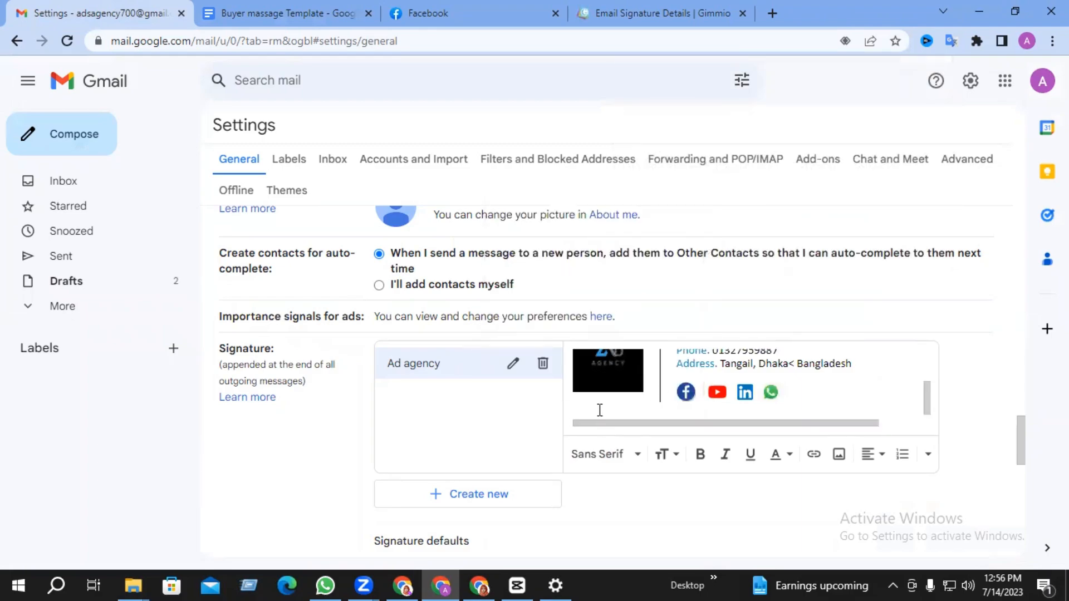
scroll(616, 406, "down", 1)
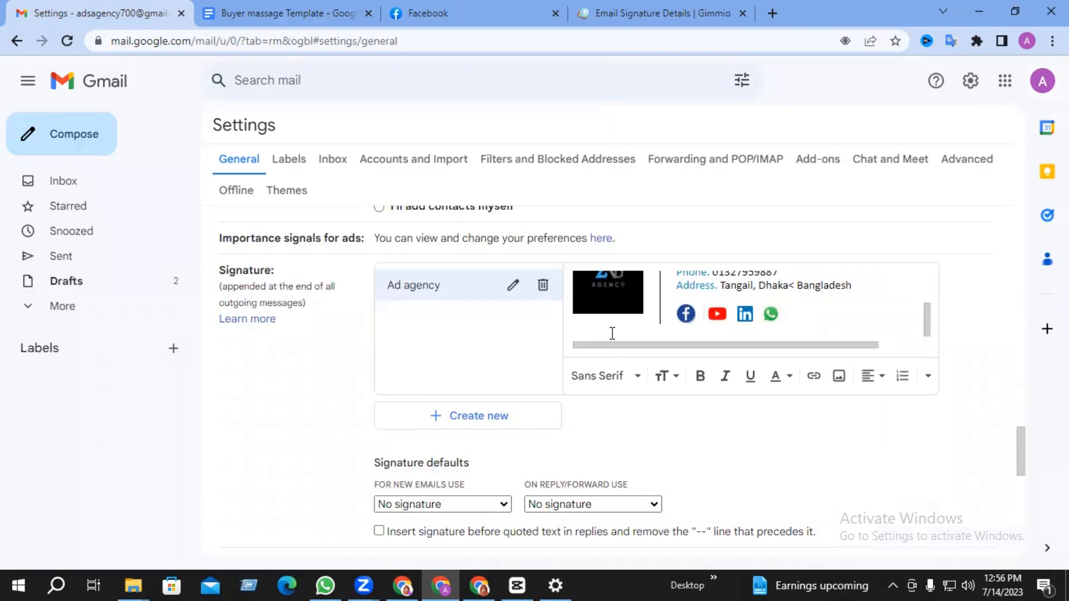
scroll(676, 335, "up", 2)
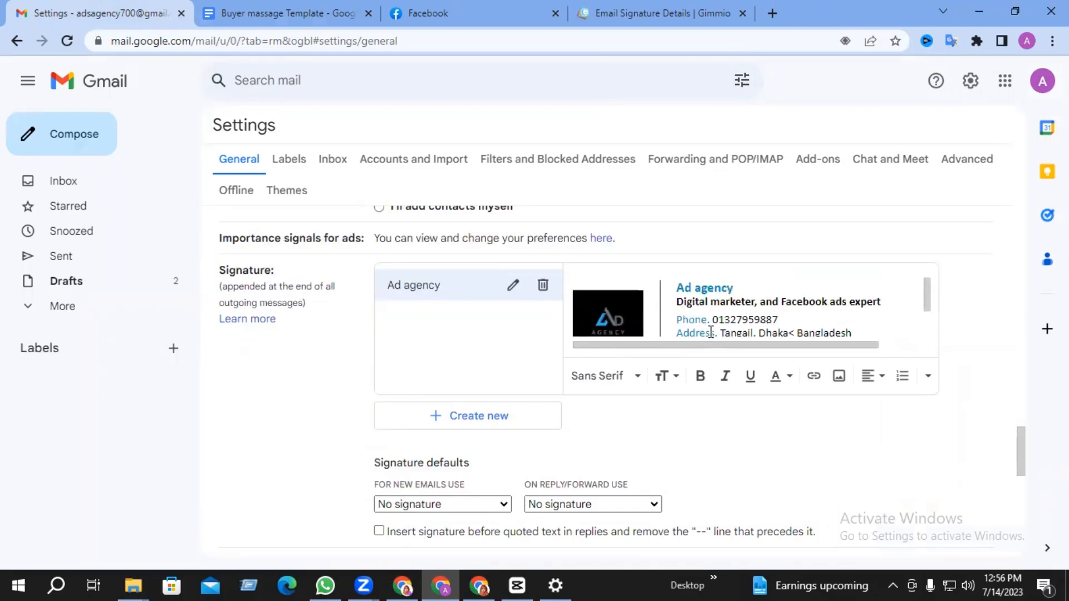
scroll(676, 335, "down", 2)
scroll(611, 453, "down", 2)
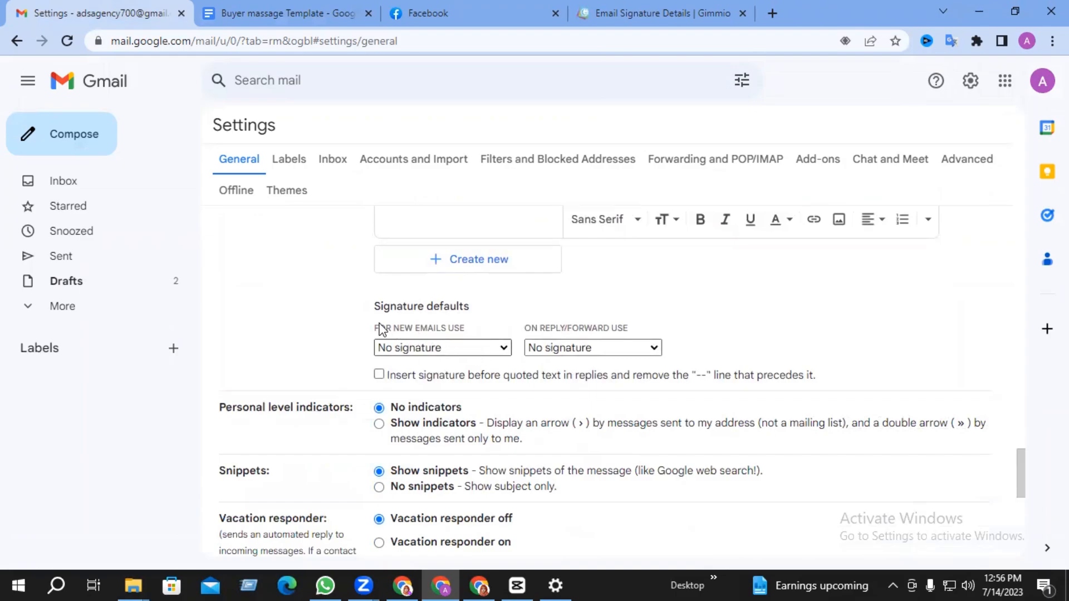
- Make Ad agency the default signature for new emails and for replies/forwards
left_click(504, 348)
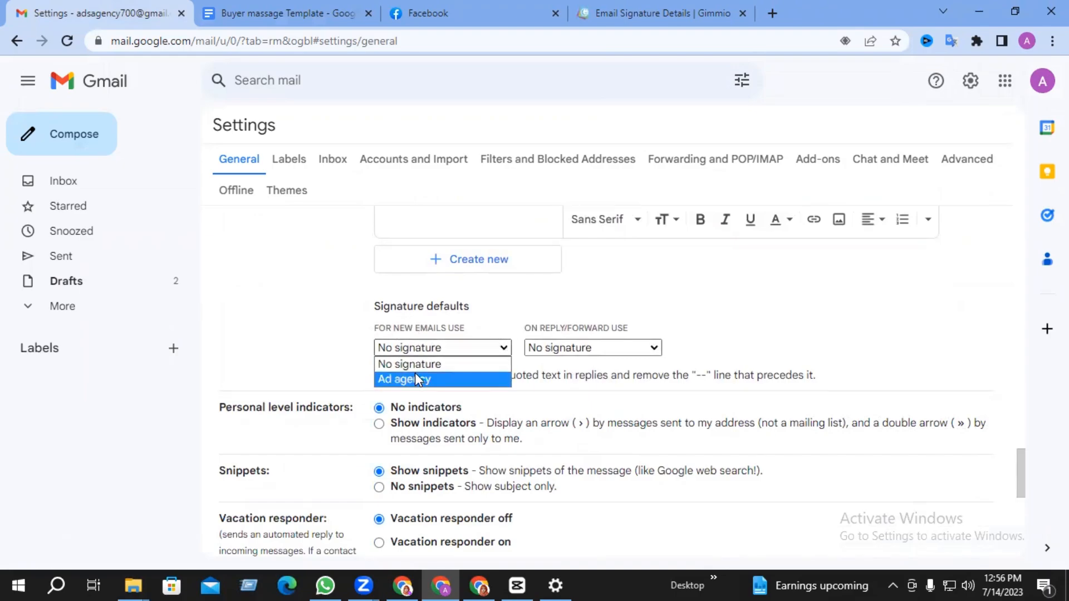
left_click(426, 383)
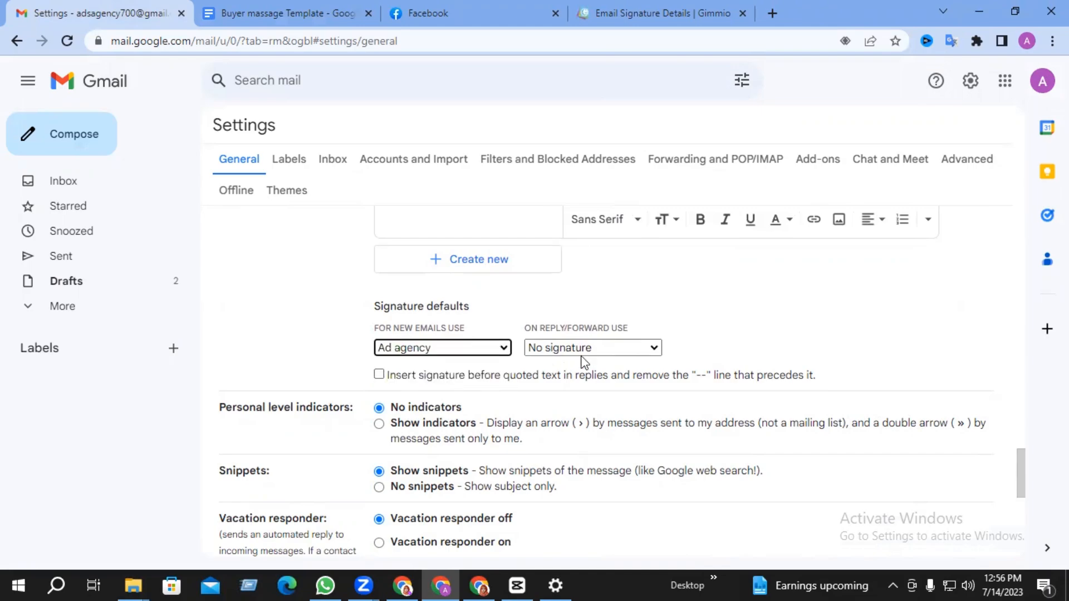
left_click(605, 348)
left_click(558, 379)
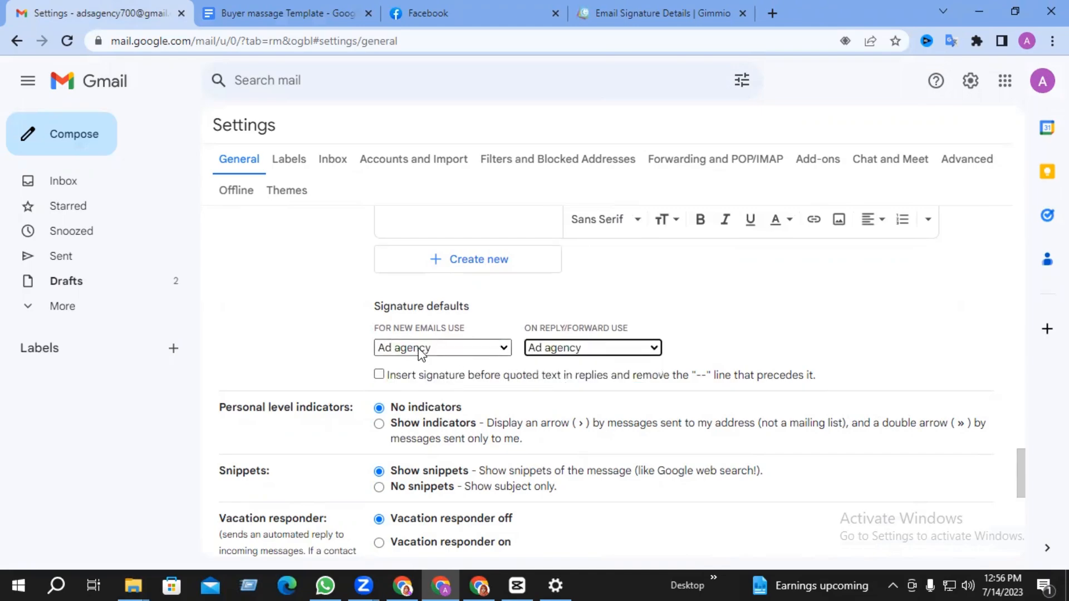
scroll(648, 393, "down", 7)
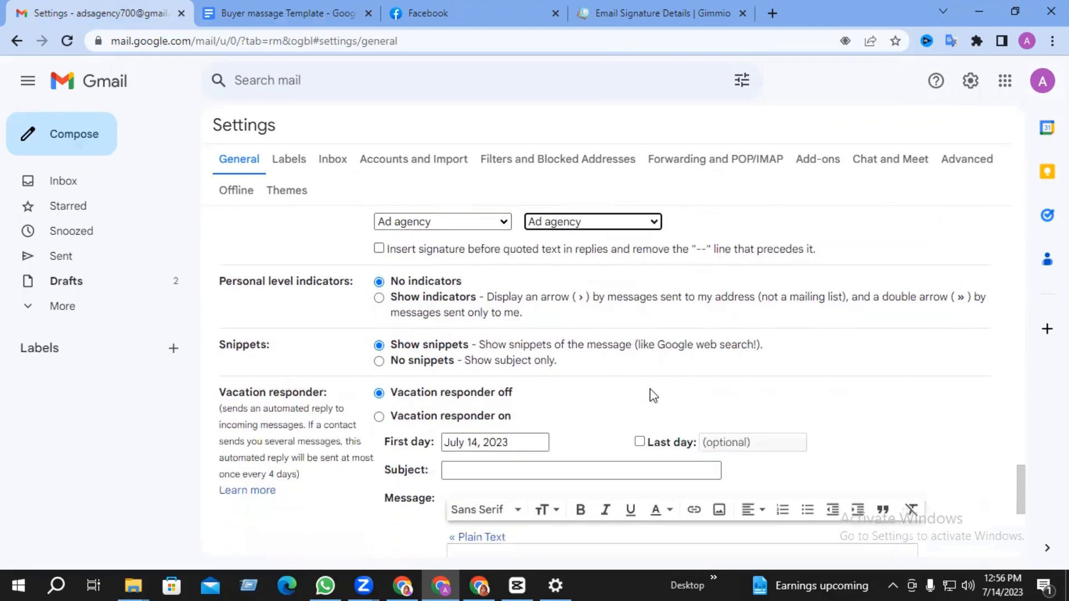
scroll(648, 393, "down", 1)
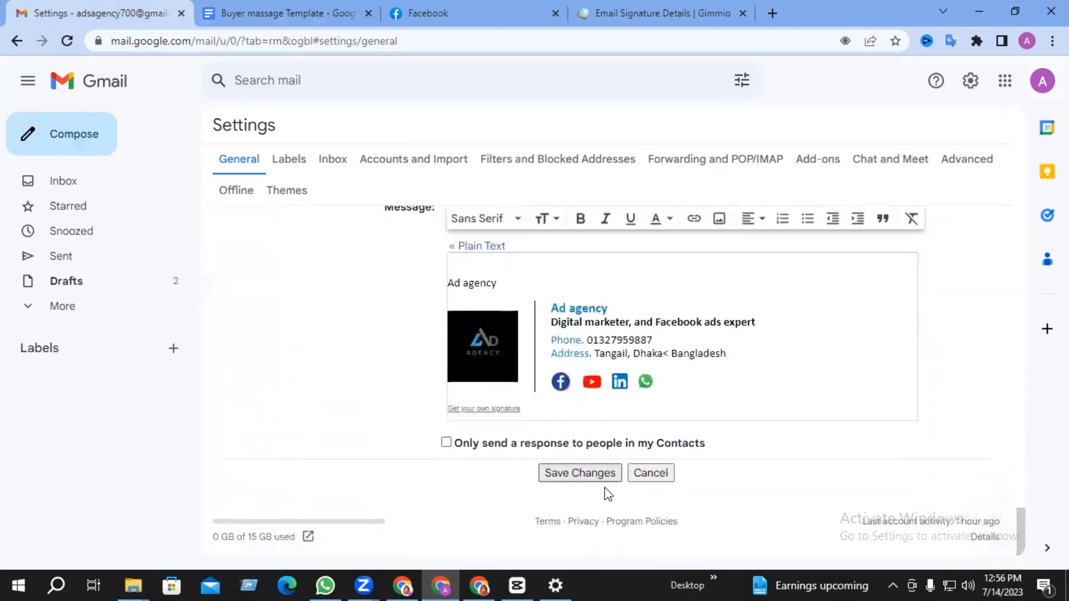
- Save the signature settings, reload Gmail and start a new email
left_click(594, 474)
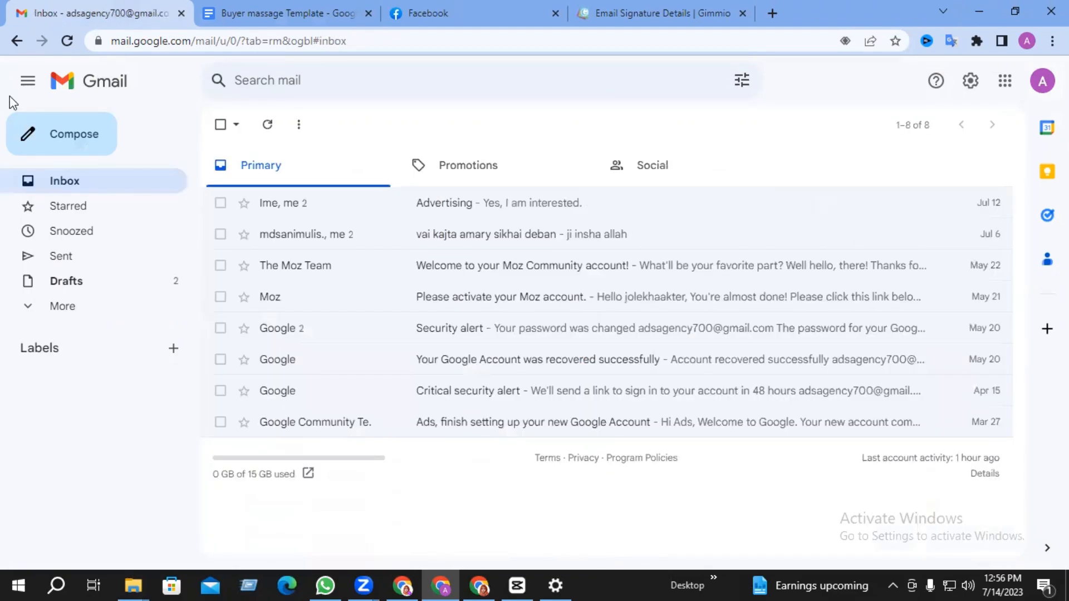
left_click(73, 43)
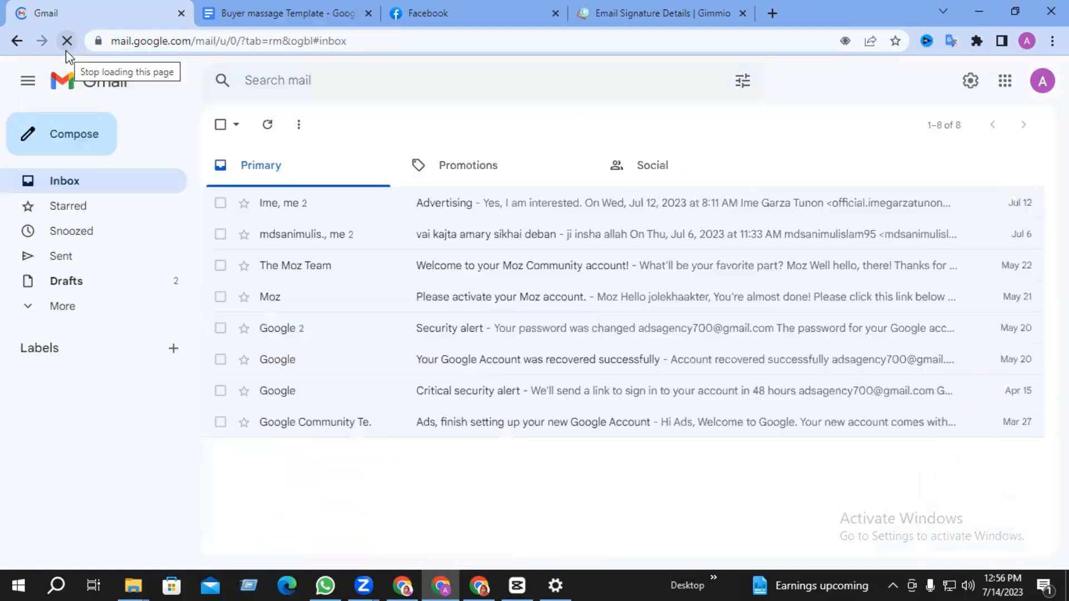
left_click(59, 151)
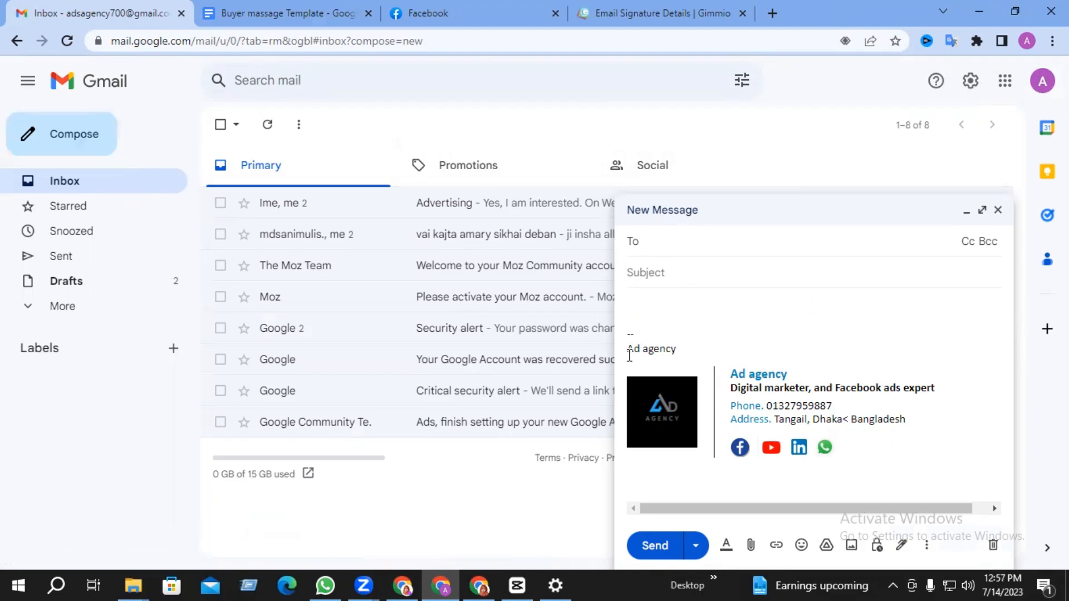
left_click_drag(630, 358, 742, 376)
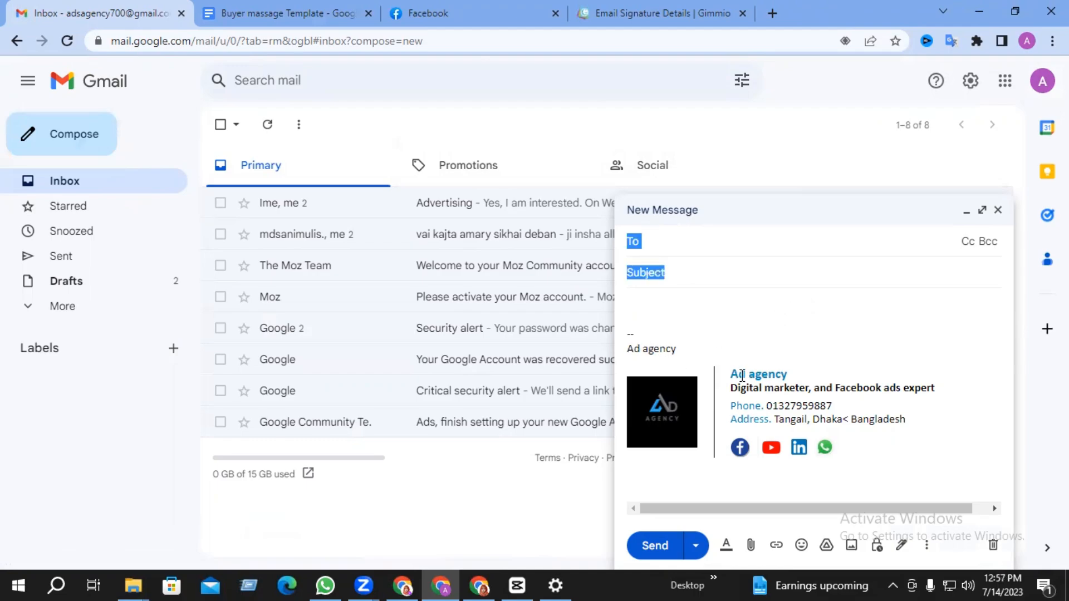
left_click(716, 323)
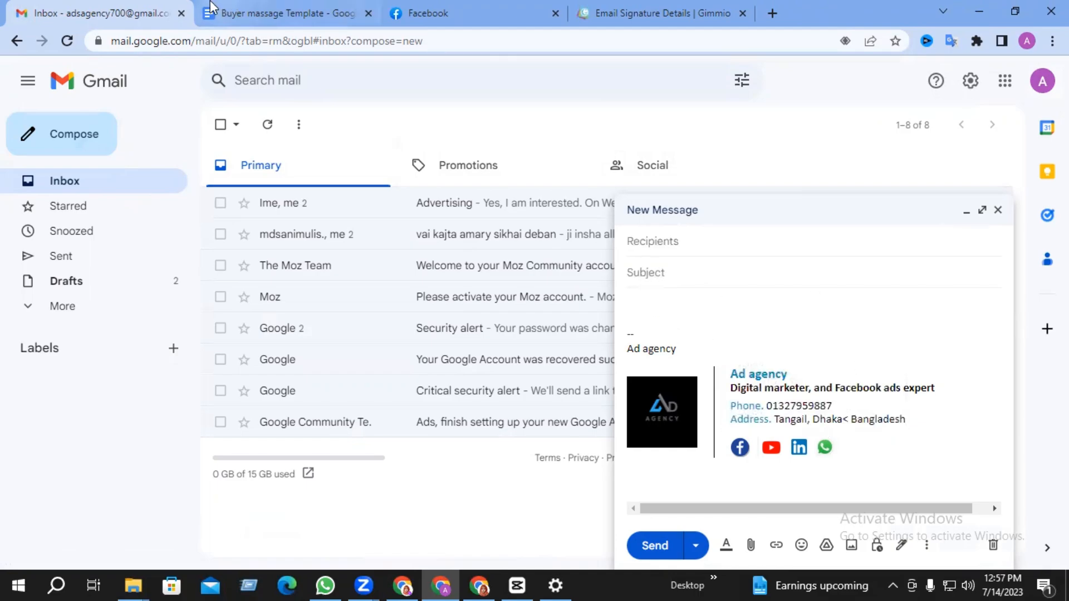
- Copy the Buyer massage Template text from Google Docs into the email body
left_click(277, 13)
scroll(336, 326, "down", 3)
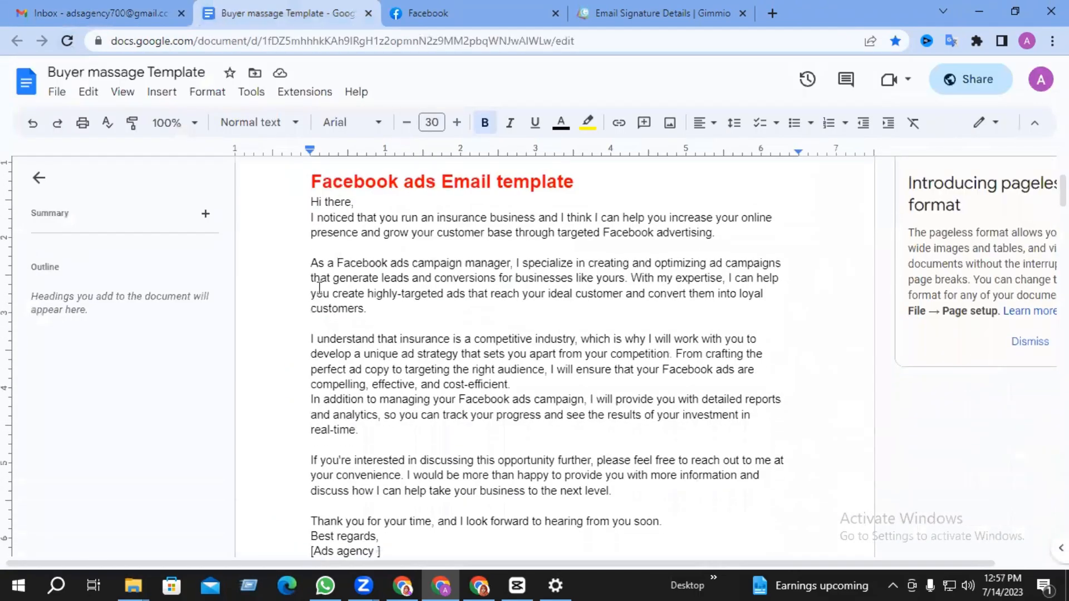
left_click_drag(310, 210, 415, 537)
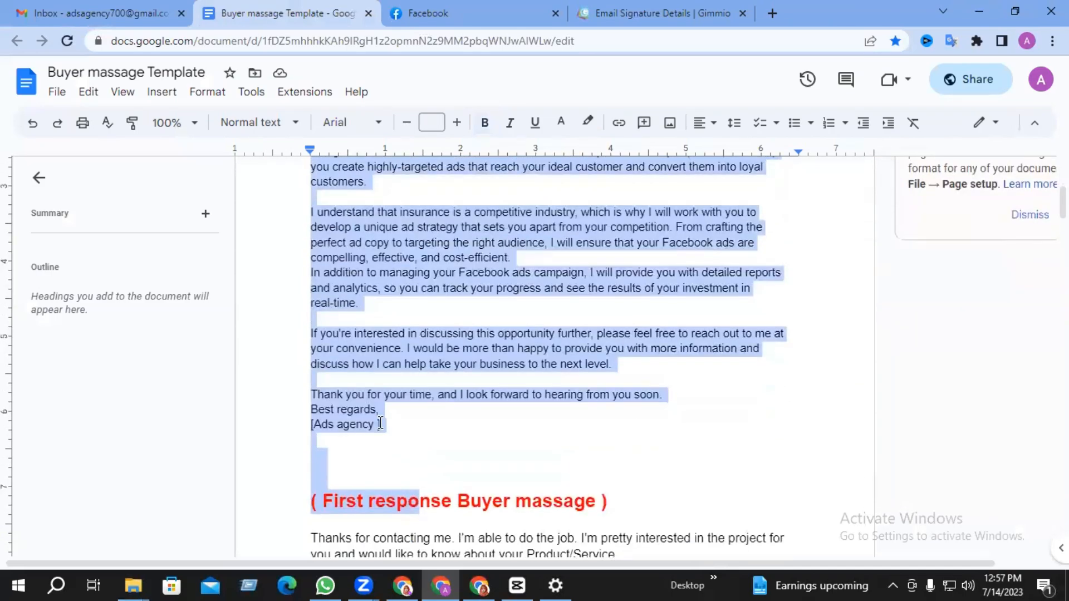
left_click(133, 6)
left_click(717, 319)
key("ctrl+v")
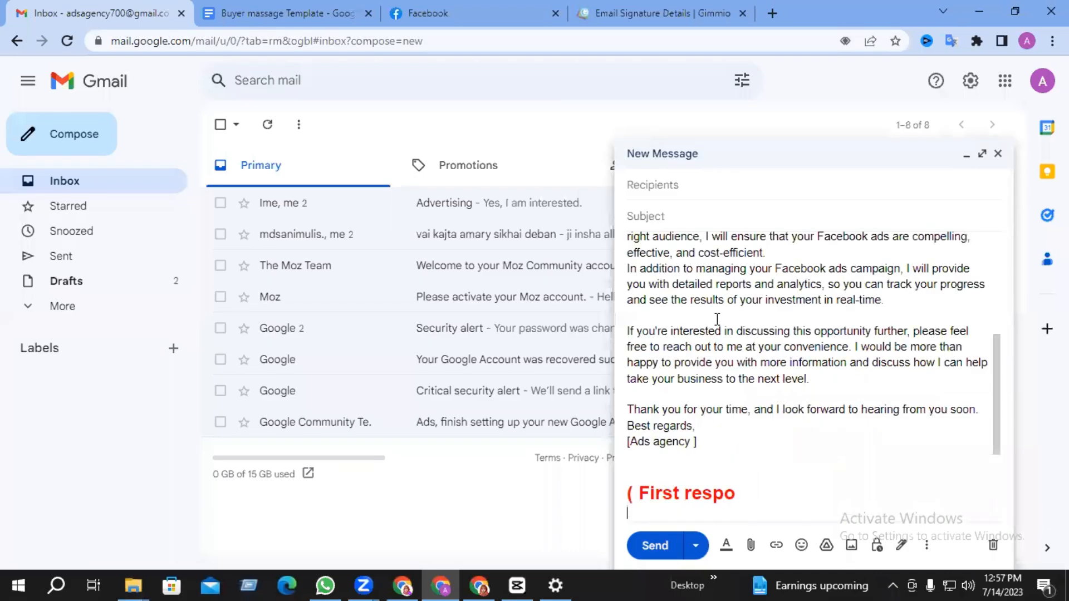
scroll(718, 301, "up", 3)
- Add subject 'KALSfd', fill in the recipient address, and send the email
left_click(675, 216)
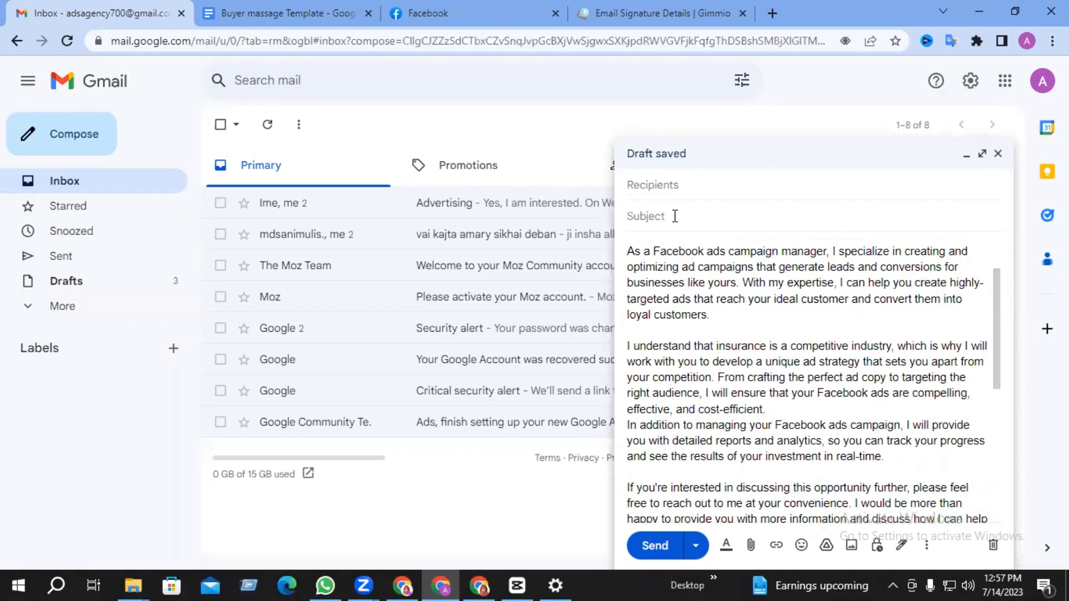
type("KALSfd")
left_click(661, 184)
type("jsldkfna")
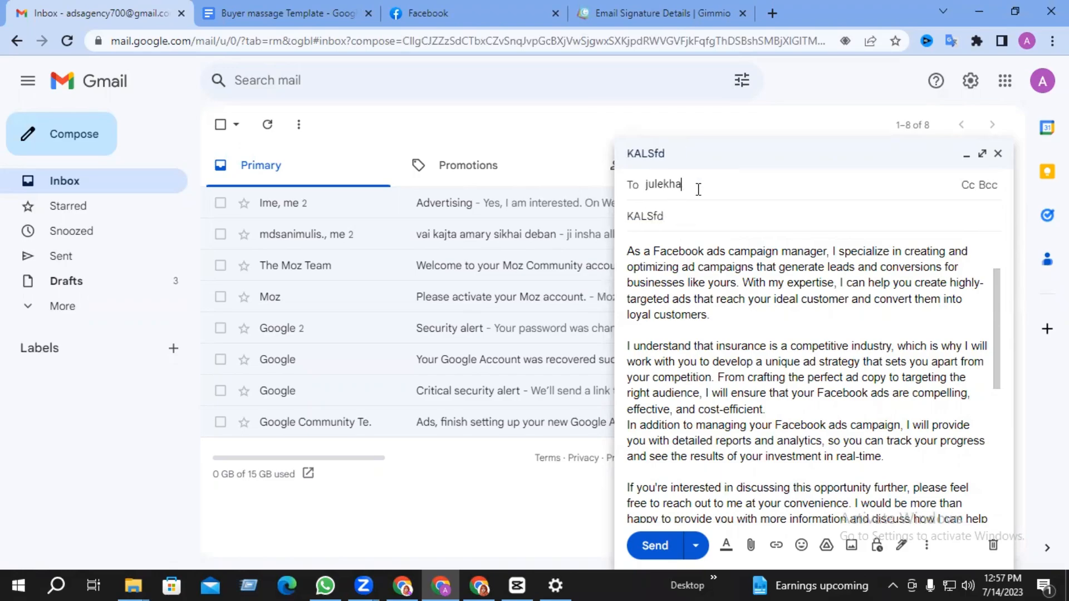
key("BackSpace")
key("BackSpace")
key("BackSpace")
key("BackSpace")
key("BackSpace")
key("BackSpace")
key("BackSpace")
key("BackSpace")
key("ctrl+v")
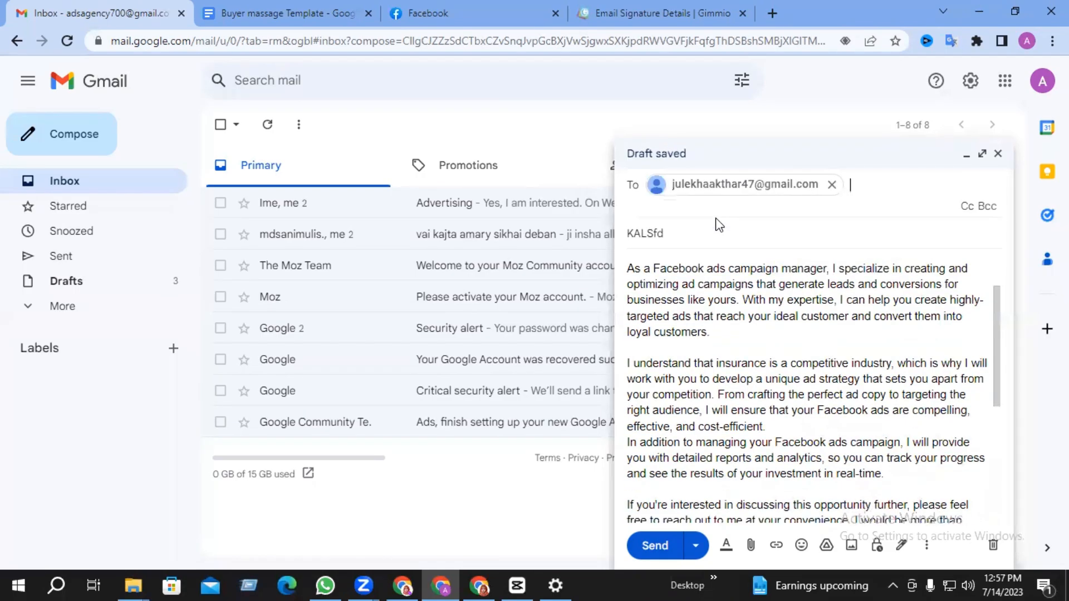
left_click(655, 546)
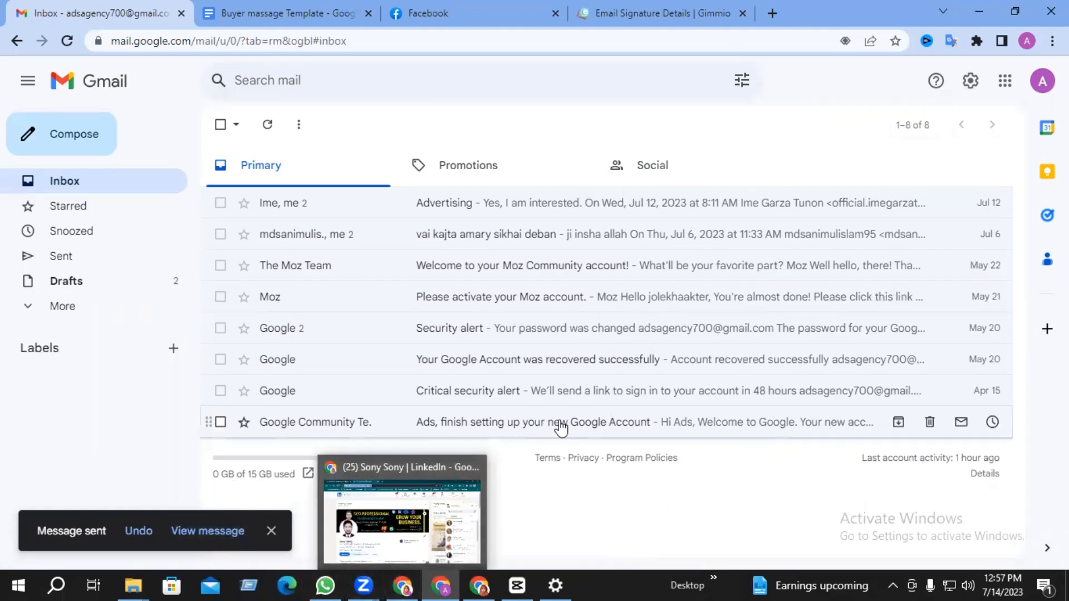
- In the receiving account's Gmail, reload and open the KALSfd email from Ads Agency
left_click(409, 576)
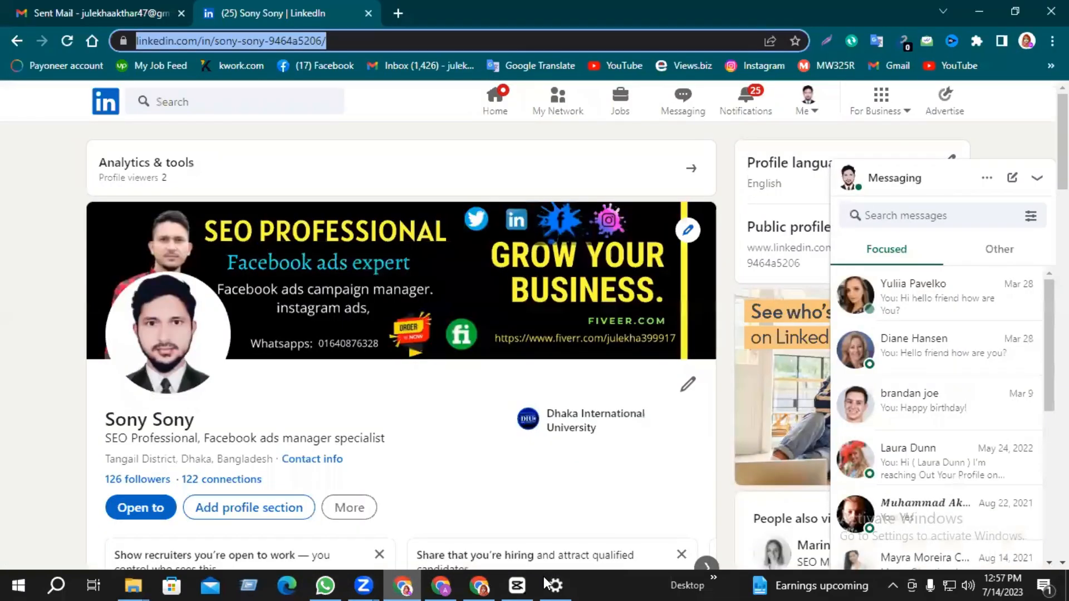
left_click(86, 6)
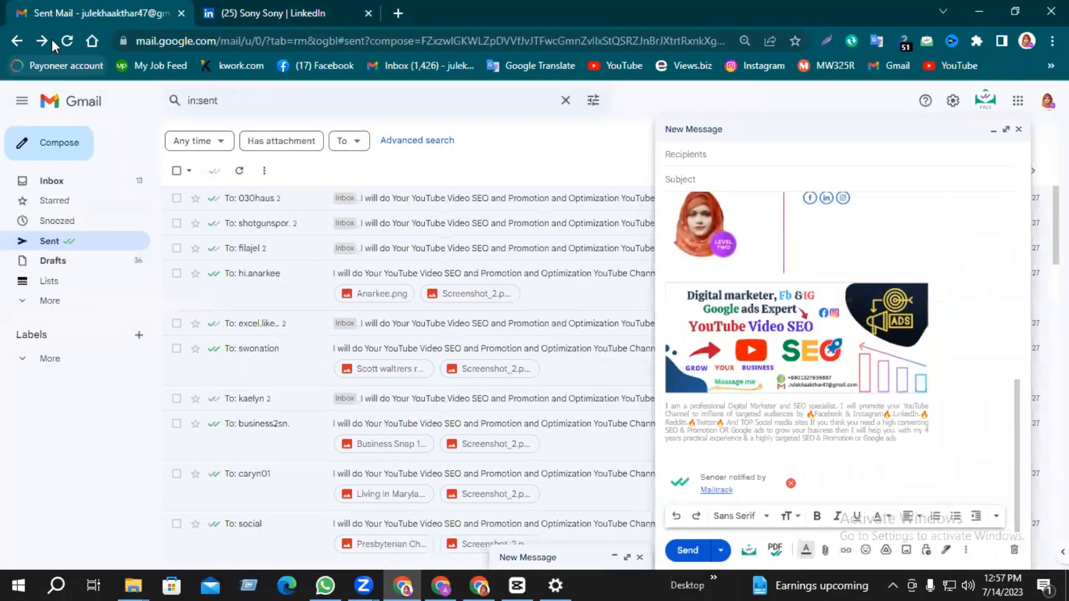
left_click(65, 42)
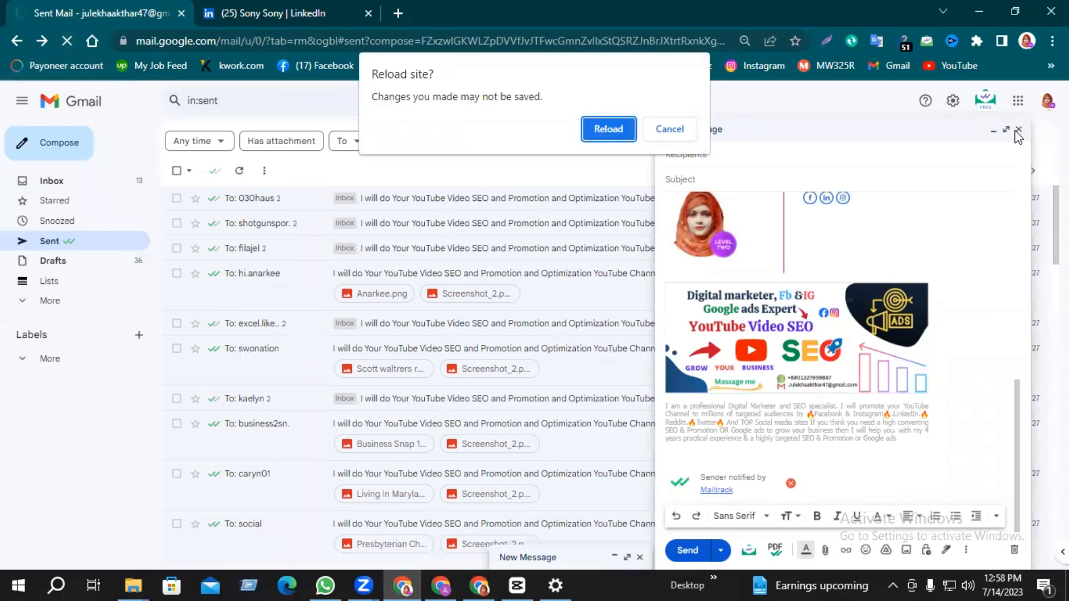
left_click(607, 130)
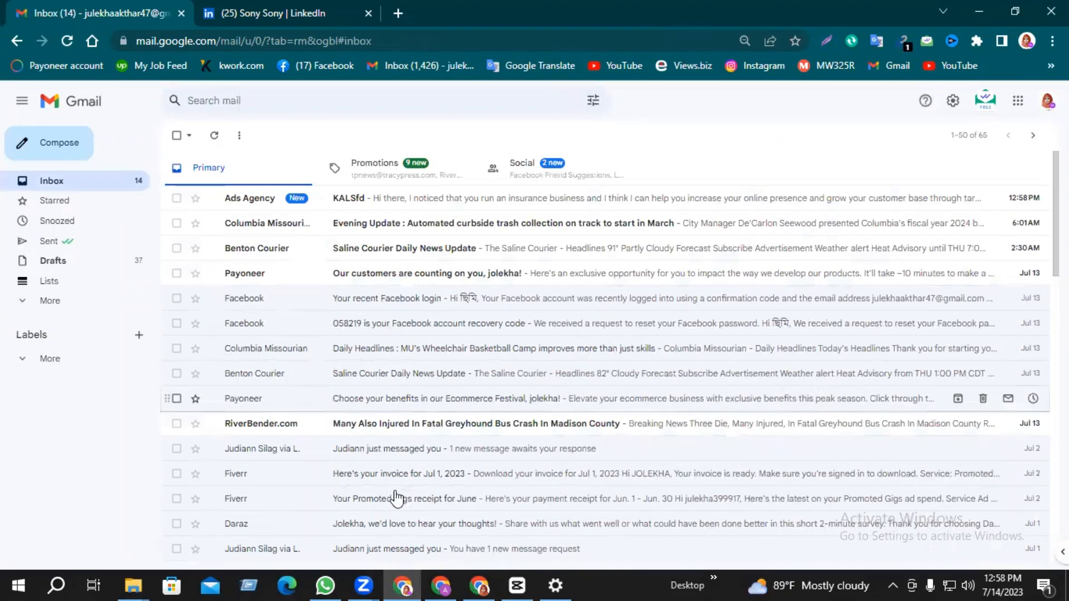
left_click(417, 204)
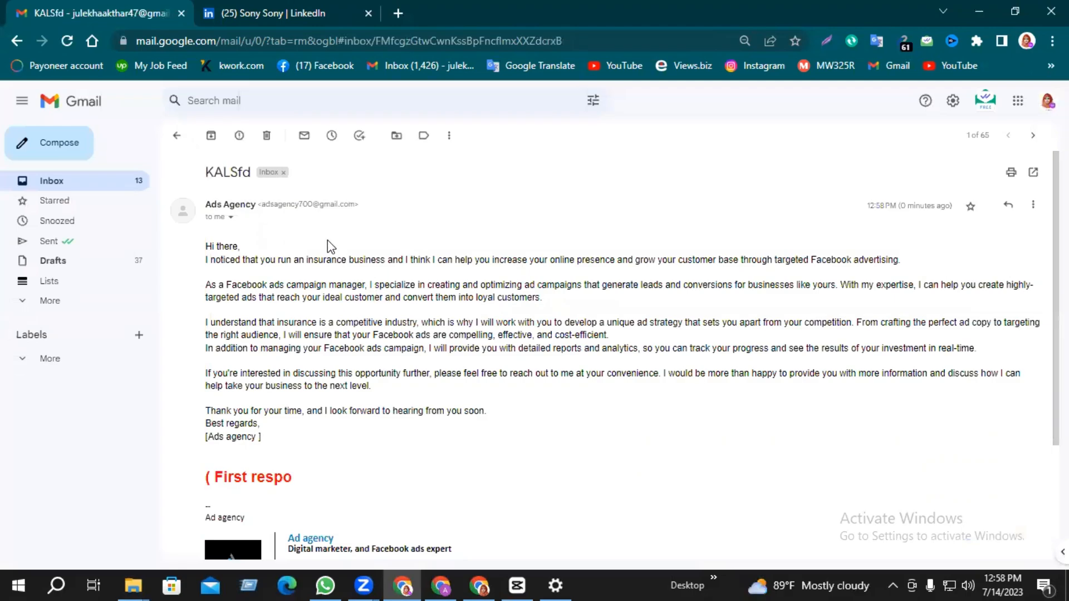
- Inspect the Ad agency signature at the bottom of the received email
scroll(331, 247, "down", 2)
scroll(413, 382, "down", 2)
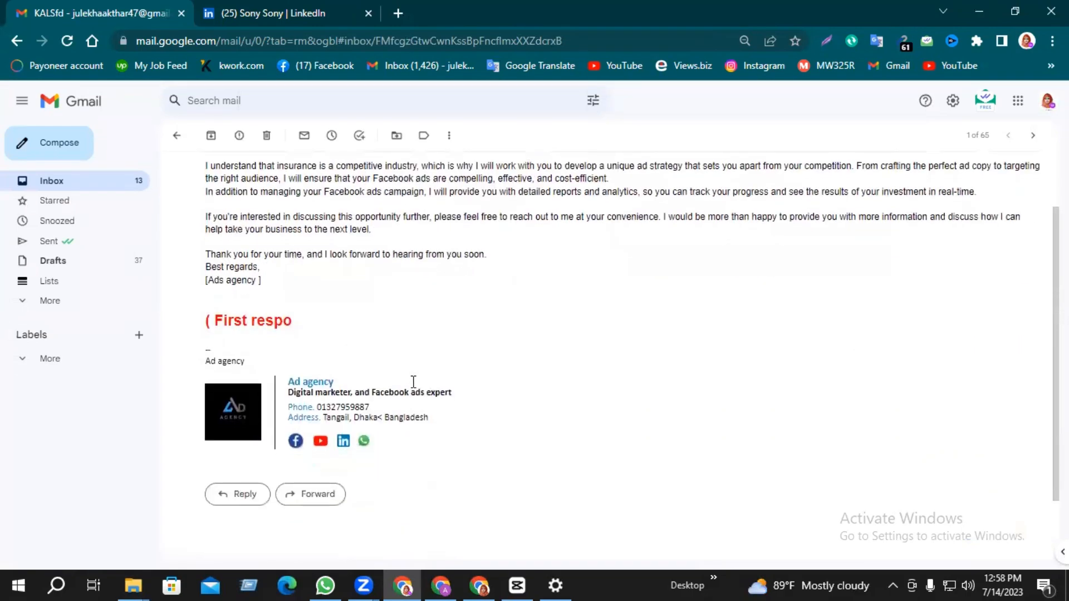
scroll(501, 368, "up", 3)
left_click_drag(480, 411, 253, 310)
scroll(382, 355, "down", 3)
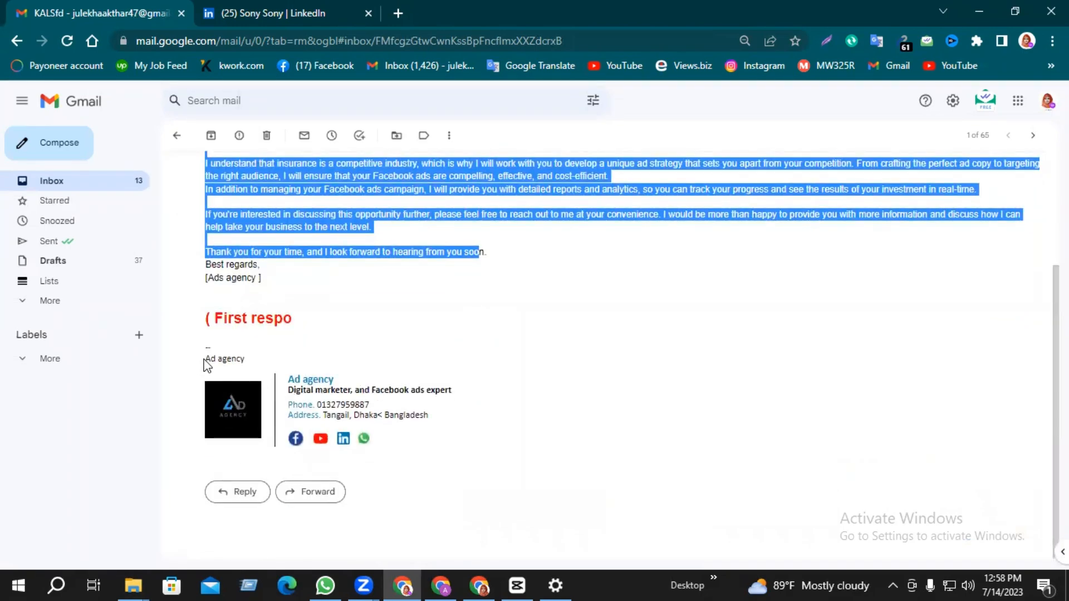
left_click_drag(207, 357, 398, 425)
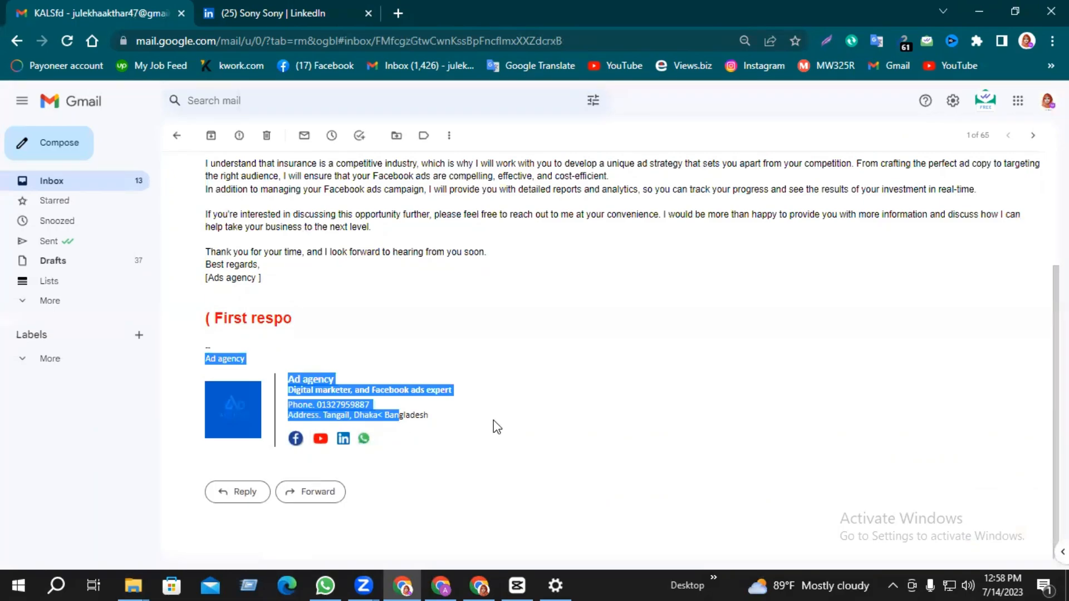
left_click(486, 403)
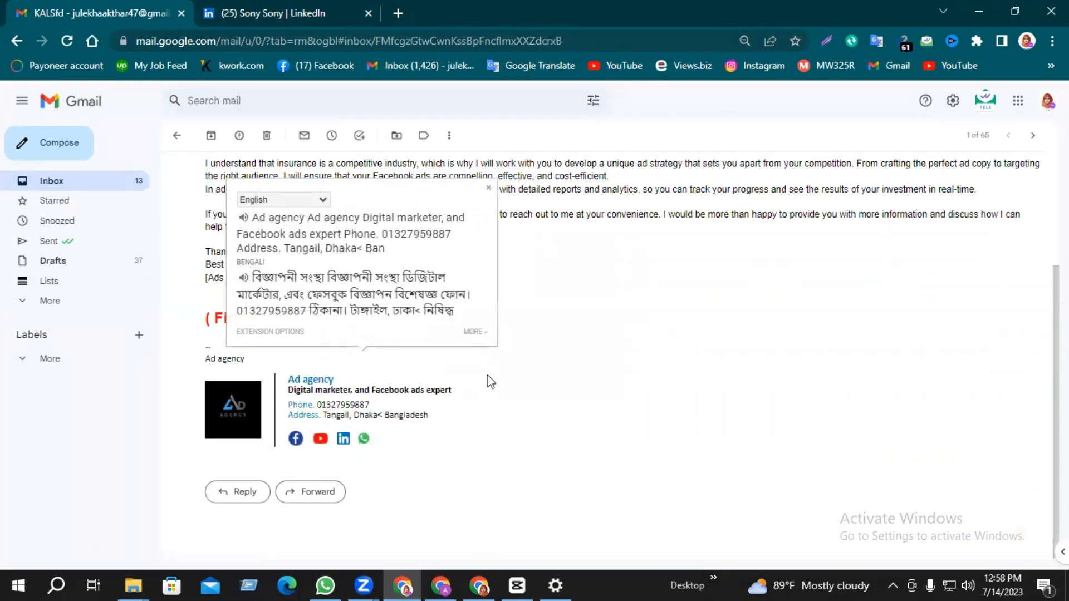
left_click(490, 149)
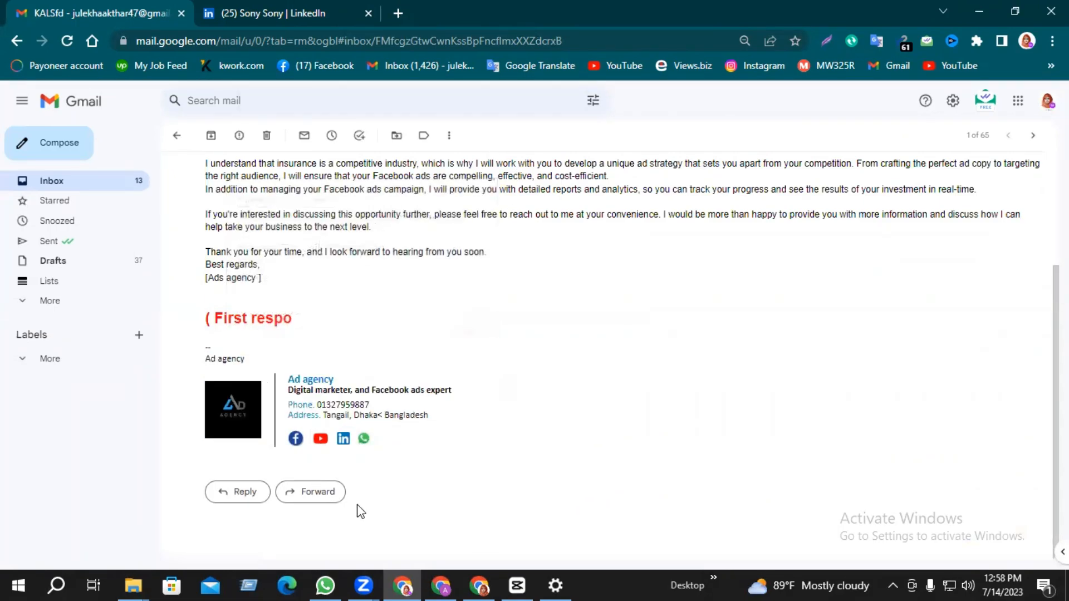
- Test the signature's Facebook link, then its YouTube link to the agency's videos page
left_click(296, 439)
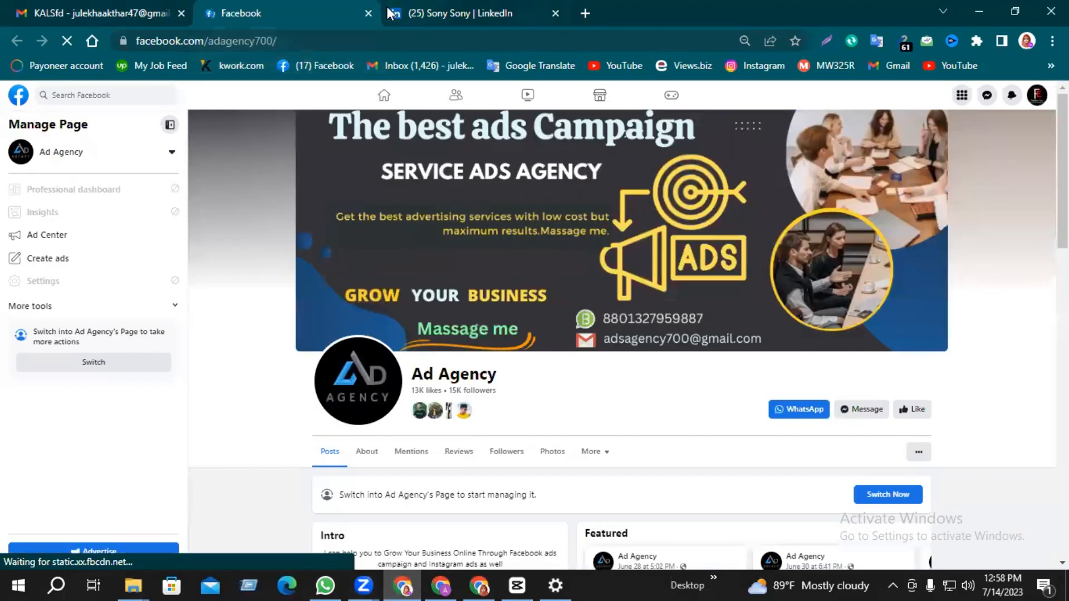
left_click(368, 12)
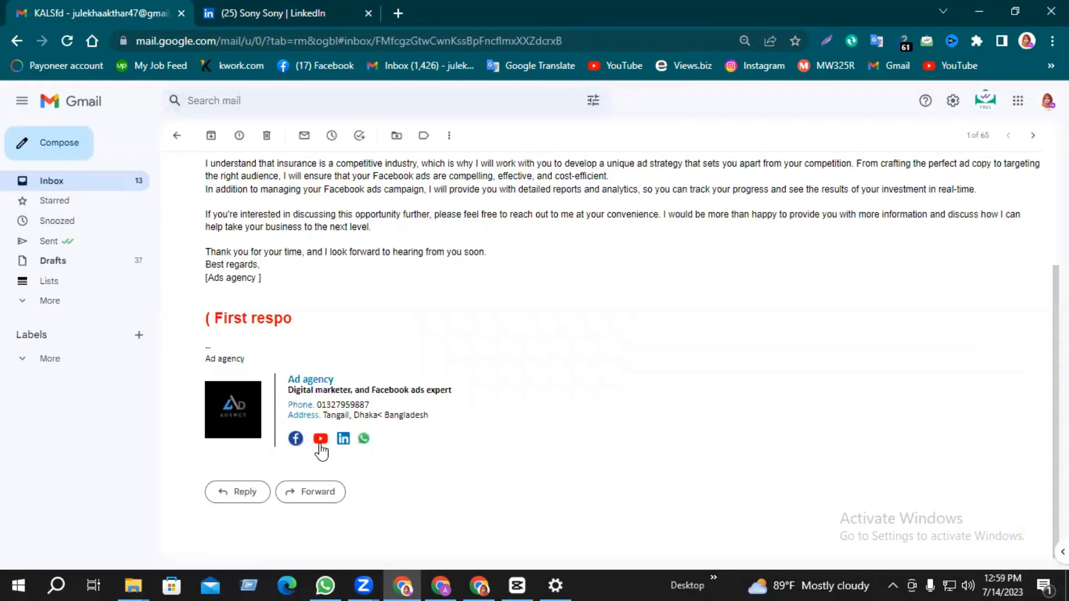
left_click(320, 441)
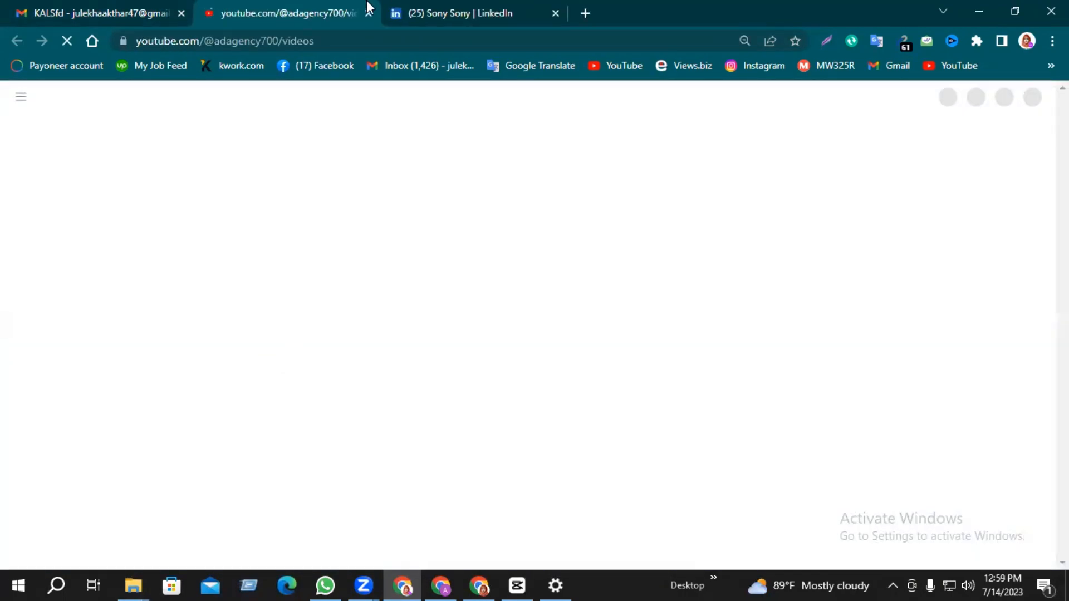